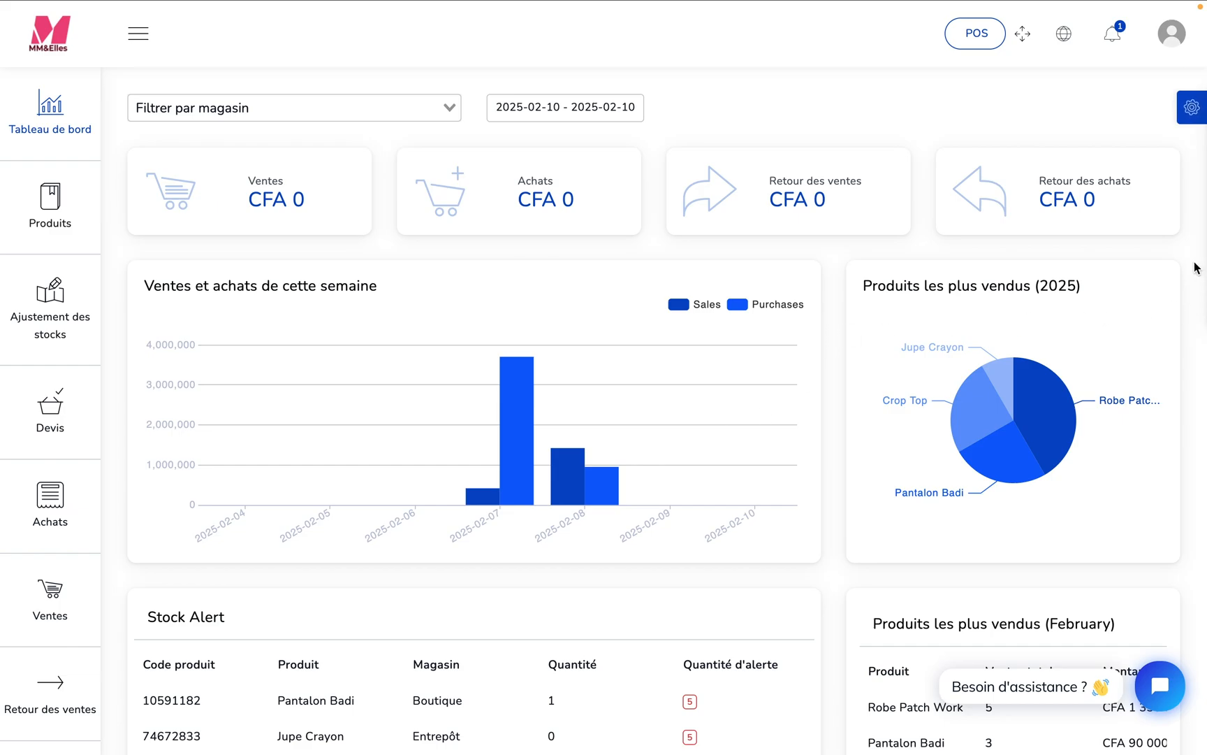
- Look over the dashboard's sales, stock alert and payment sections, and open the Entrepôt list in the settings
{"action": "scroll", "coordinate": [1195, 268], "scroll_direction": "down", "scroll_amount": 7}
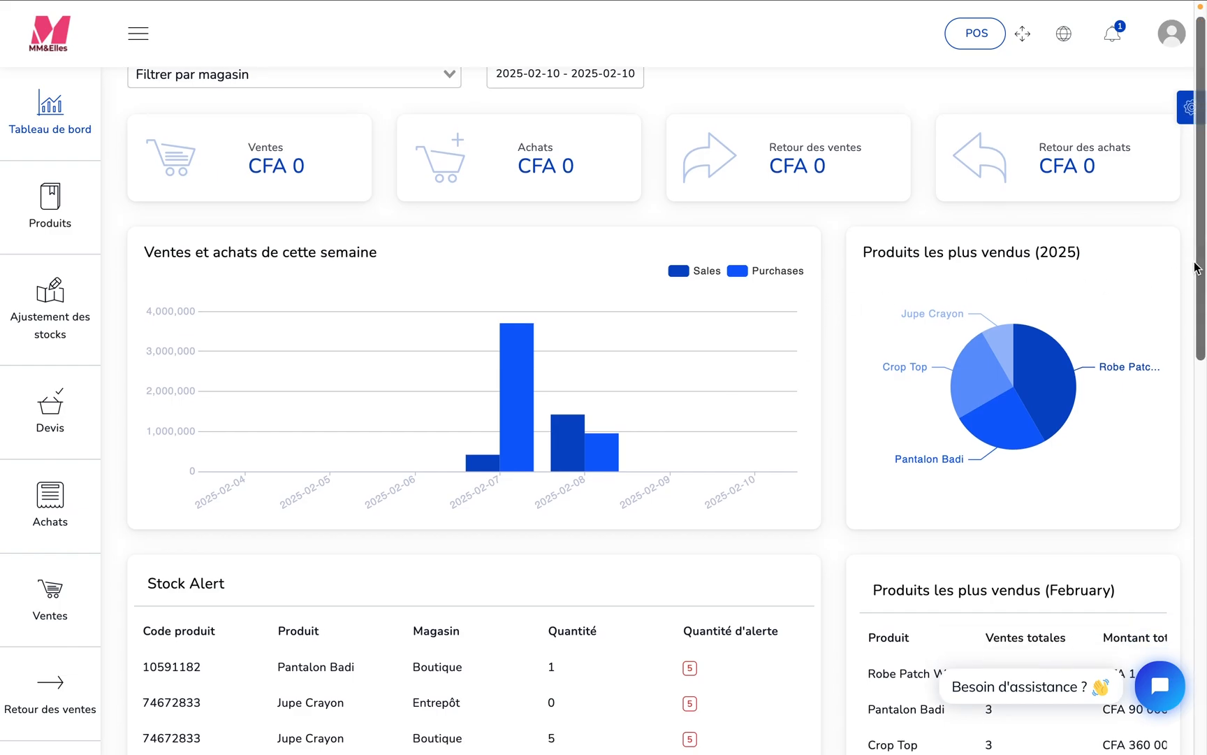
{"action": "scroll", "coordinate": [1195, 267], "scroll_direction": "down", "scroll_amount": 6}
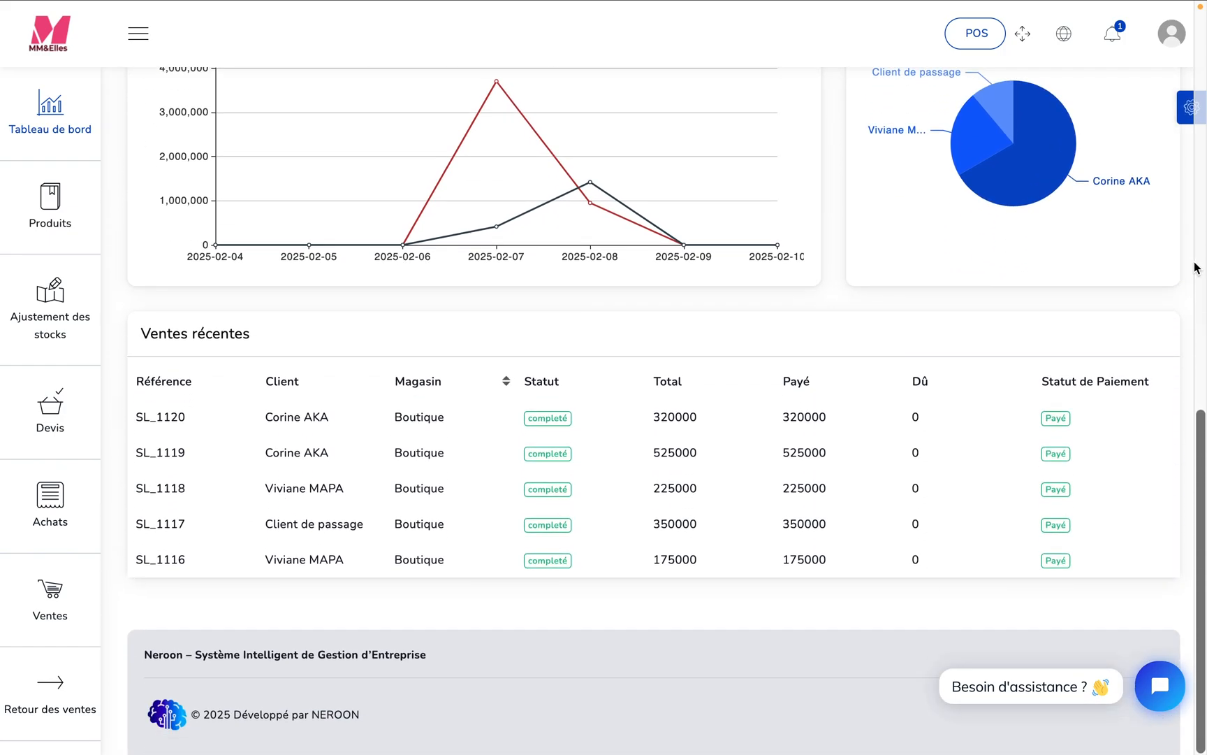
{"action": "scroll", "coordinate": [1195, 267], "scroll_direction": "up", "scroll_amount": 9}
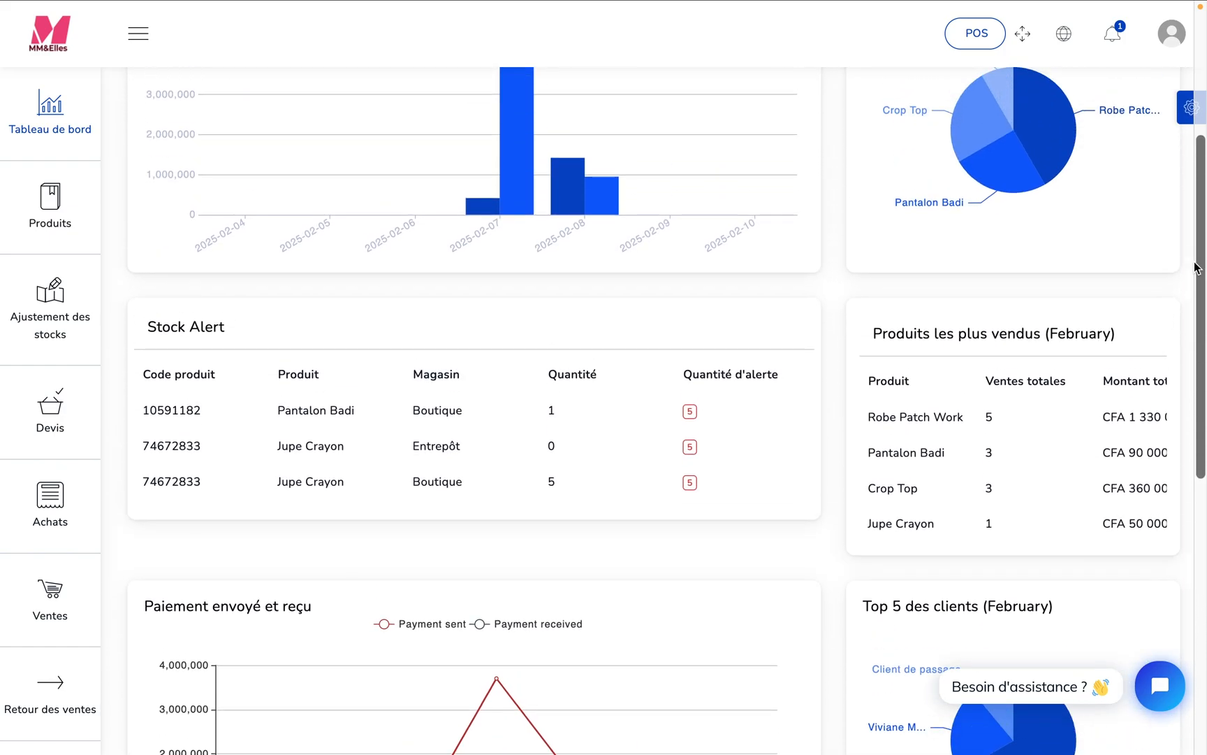
{"action": "scroll", "coordinate": [1196, 268], "scroll_direction": "up", "scroll_amount": 4}
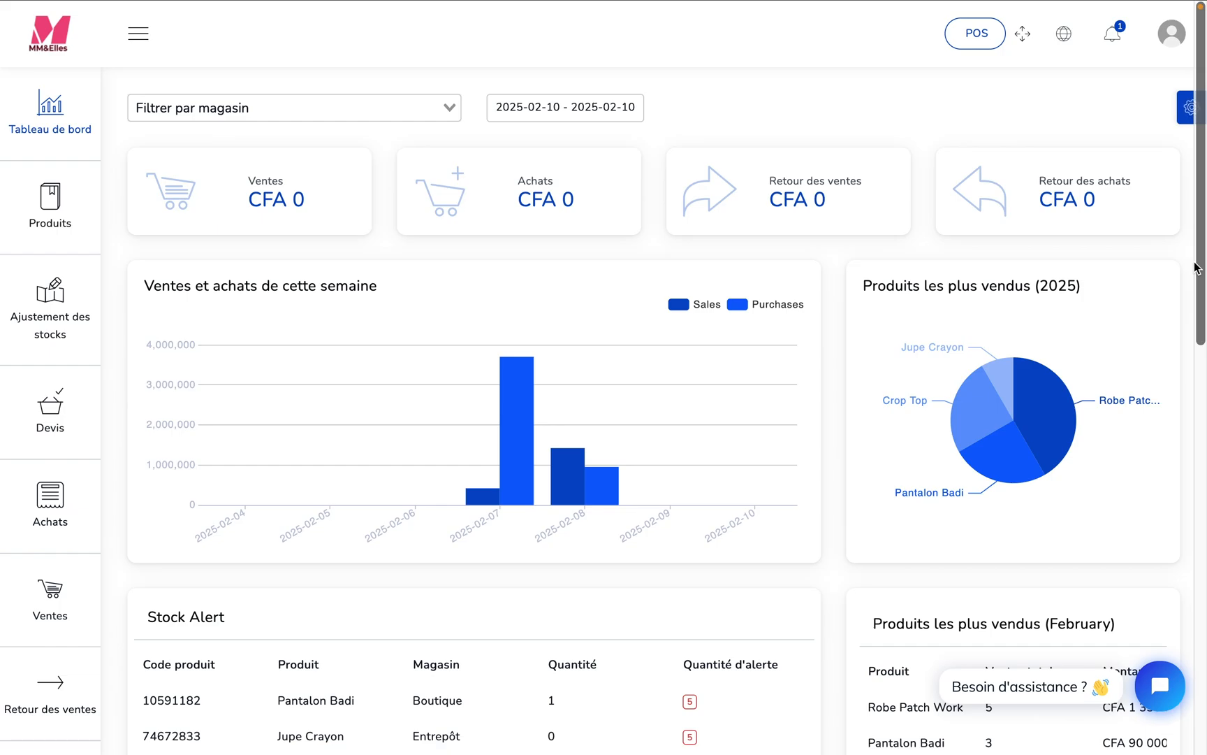
{"action": "mouse_move", "coordinate": [51, 601]}
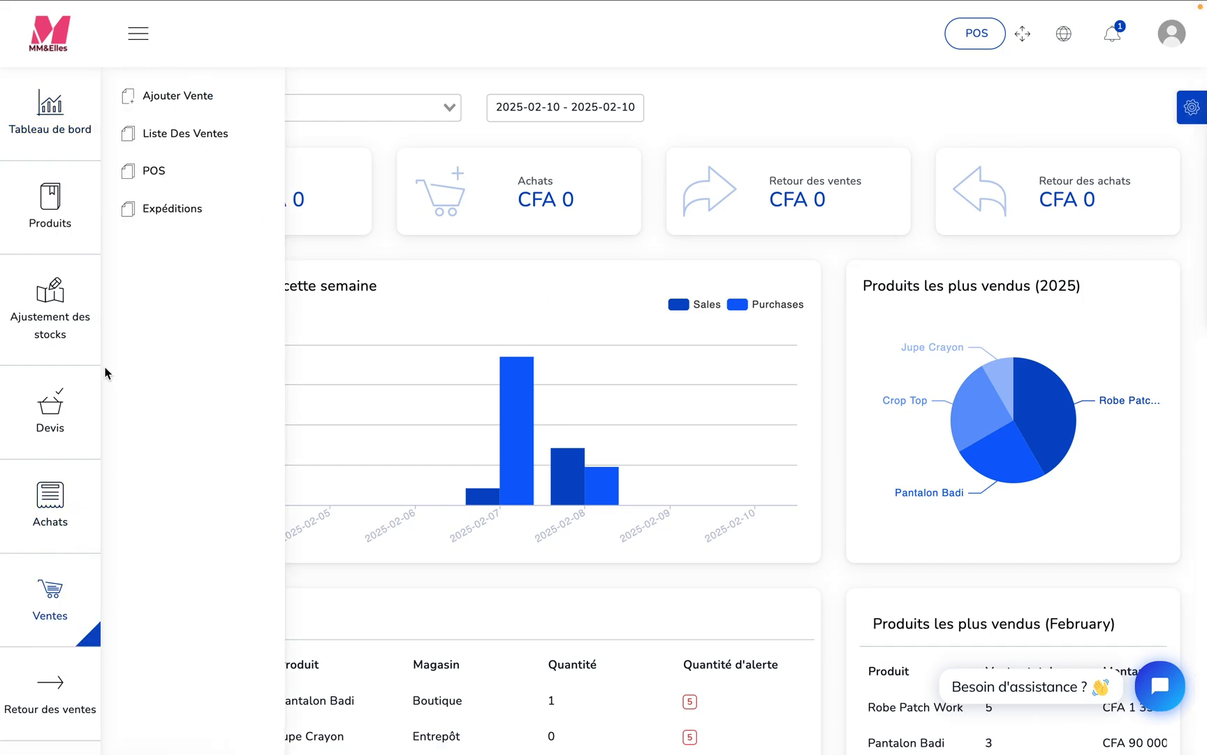
{"action": "left_click_drag", "start_coordinate": [95, 366], "coordinate": [96, 753]}
{"action": "mouse_move", "coordinate": [49, 608]}
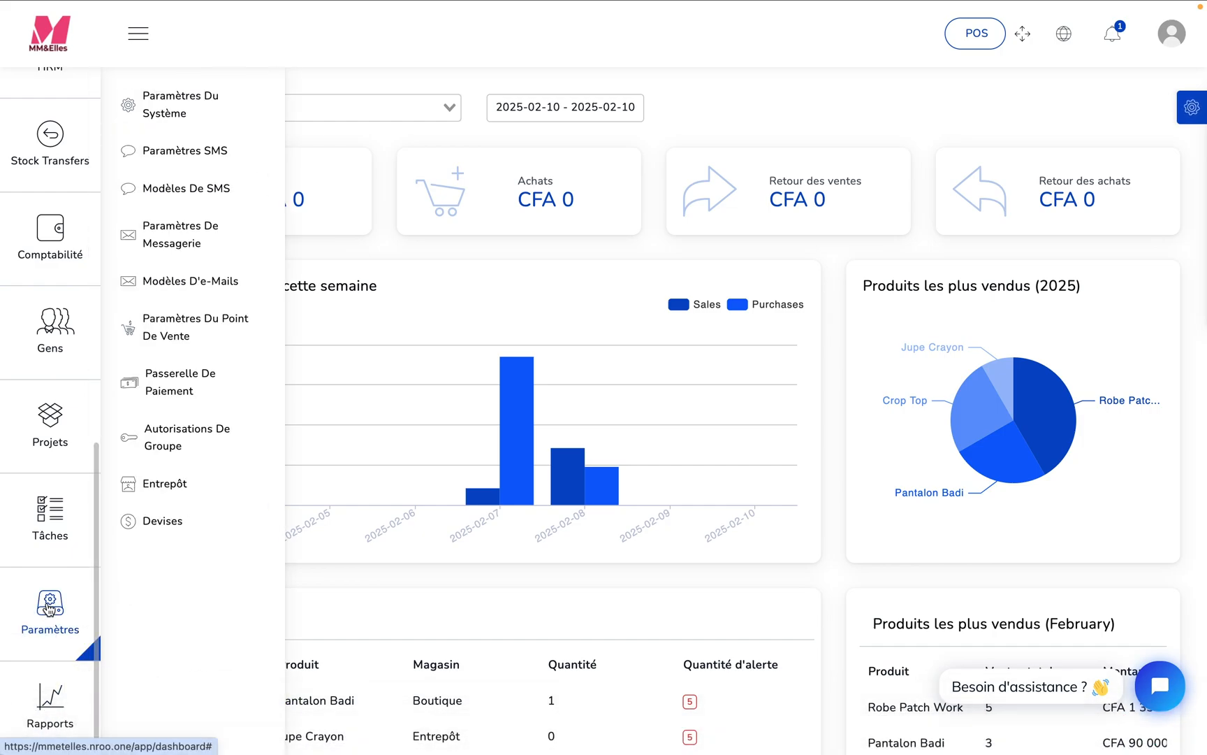
{"action": "left_click", "coordinate": [161, 489]}
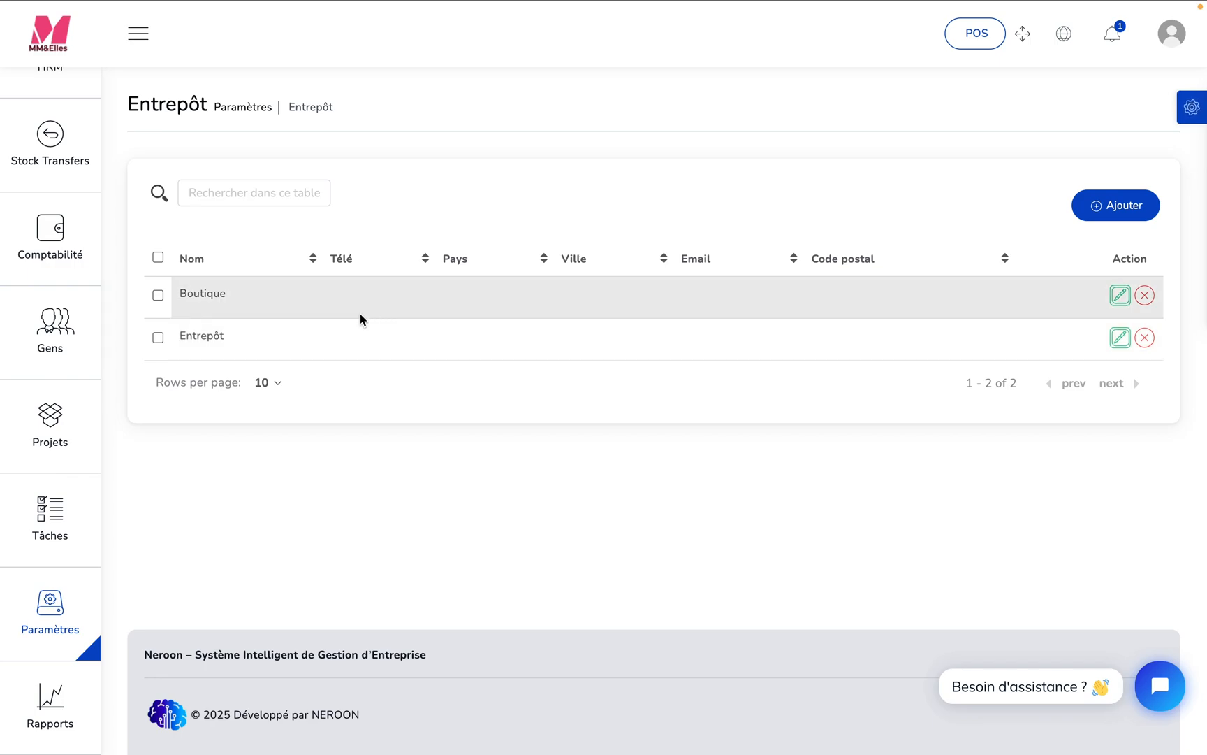
- Start a new purchase with Pag as the supplier and Entrepôt as the receiving store
{"action": "mouse_move", "coordinate": [94, 592]}
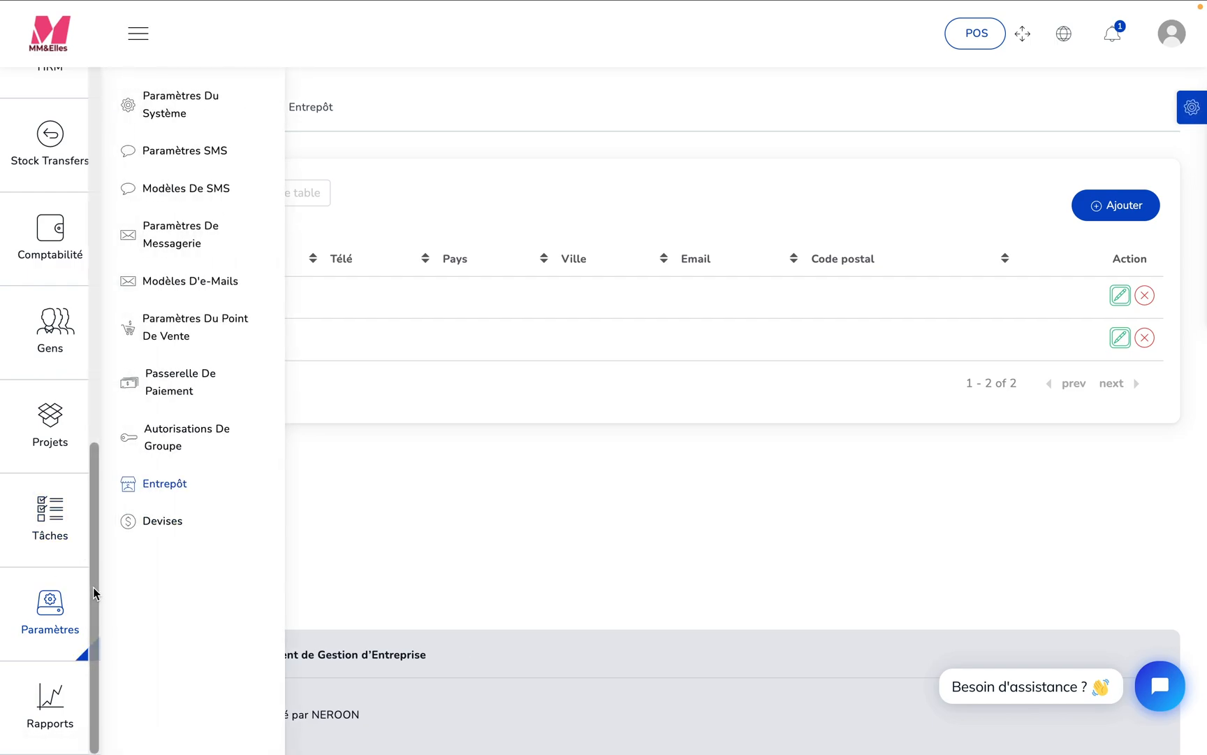
{"action": "left_click_drag", "start_coordinate": [93, 598], "coordinate": [74, 245]}
{"action": "mouse_move", "coordinate": [37, 458]}
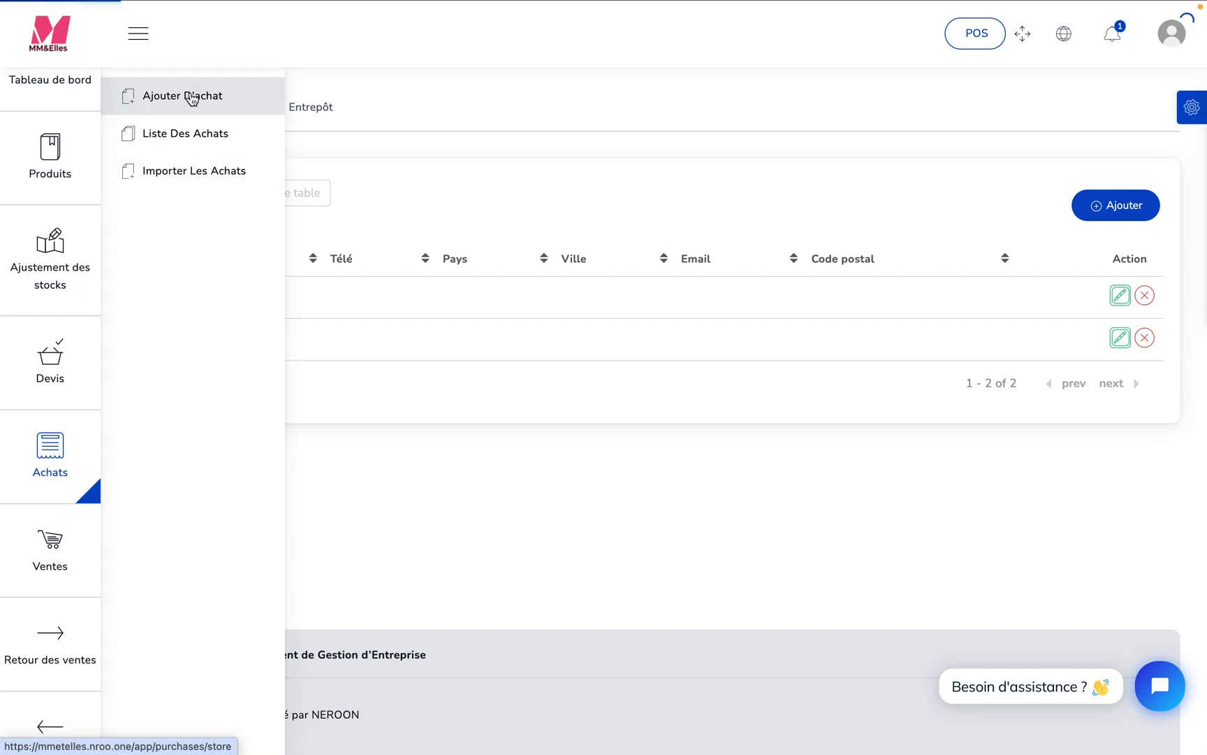
{"action": "left_click", "coordinate": [191, 96]}
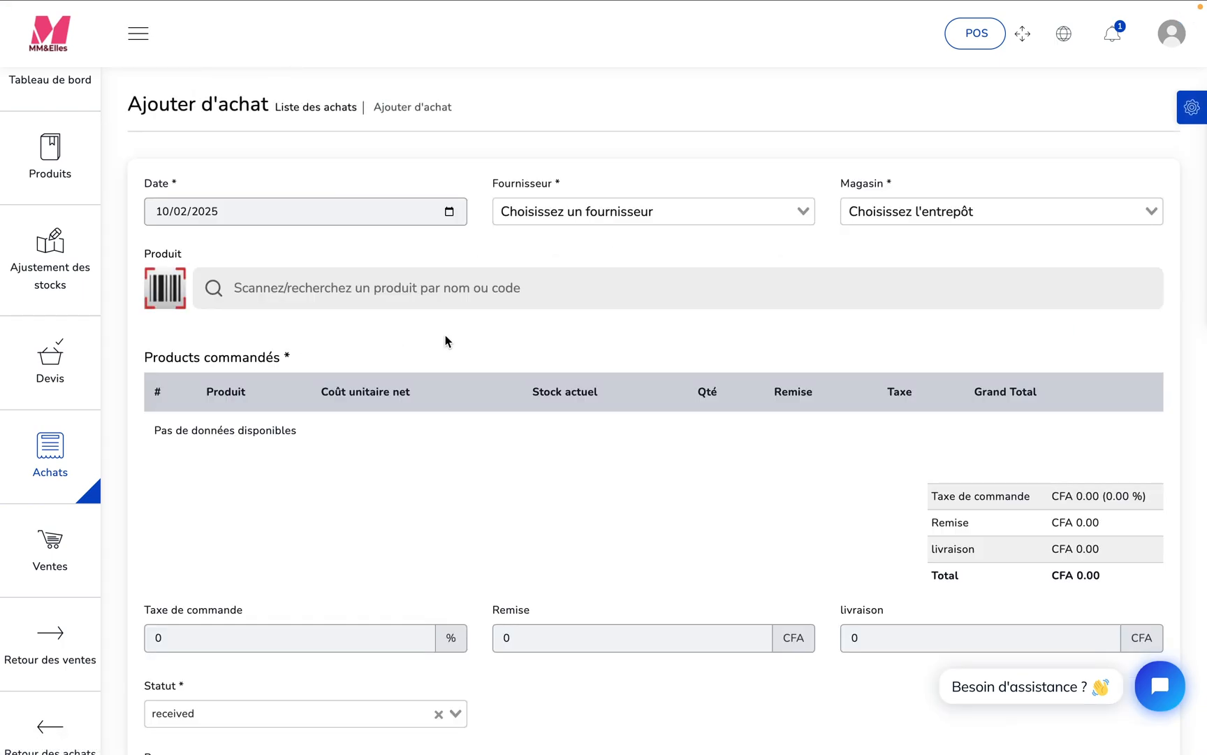
{"action": "left_click", "coordinate": [803, 212]}
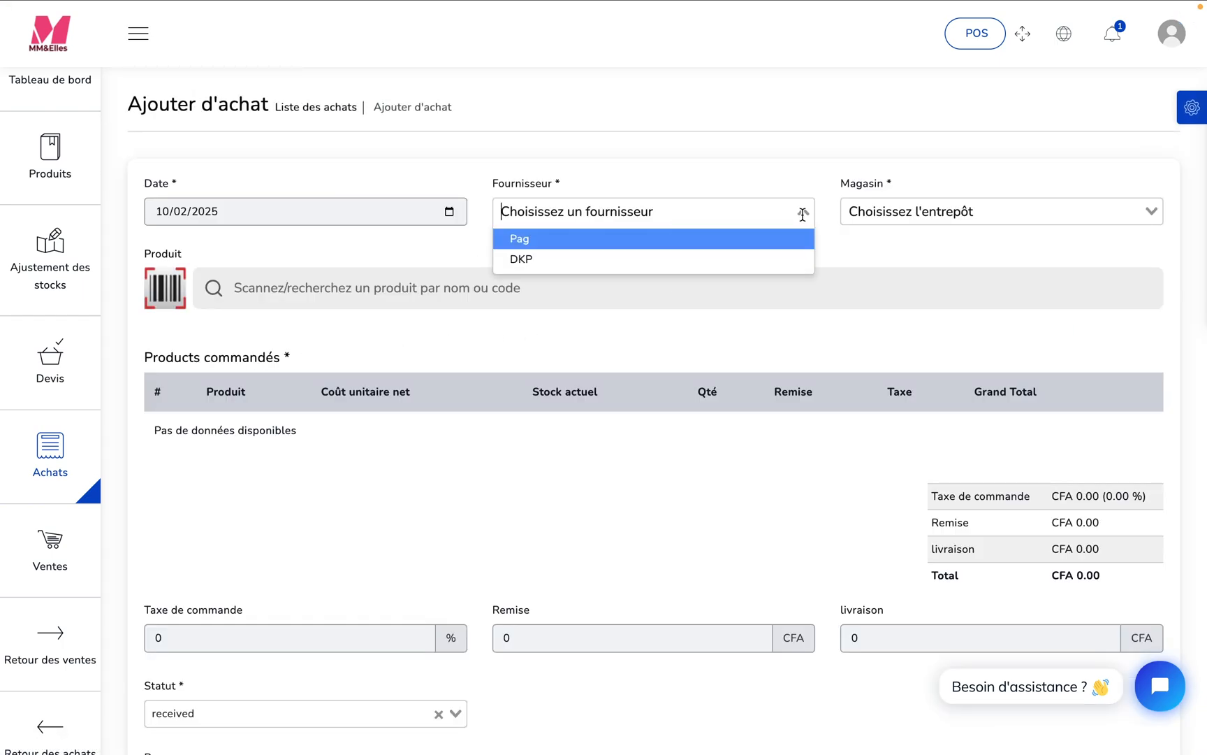
{"action": "left_click", "coordinate": [764, 238]}
{"action": "left_click", "coordinate": [997, 208]}
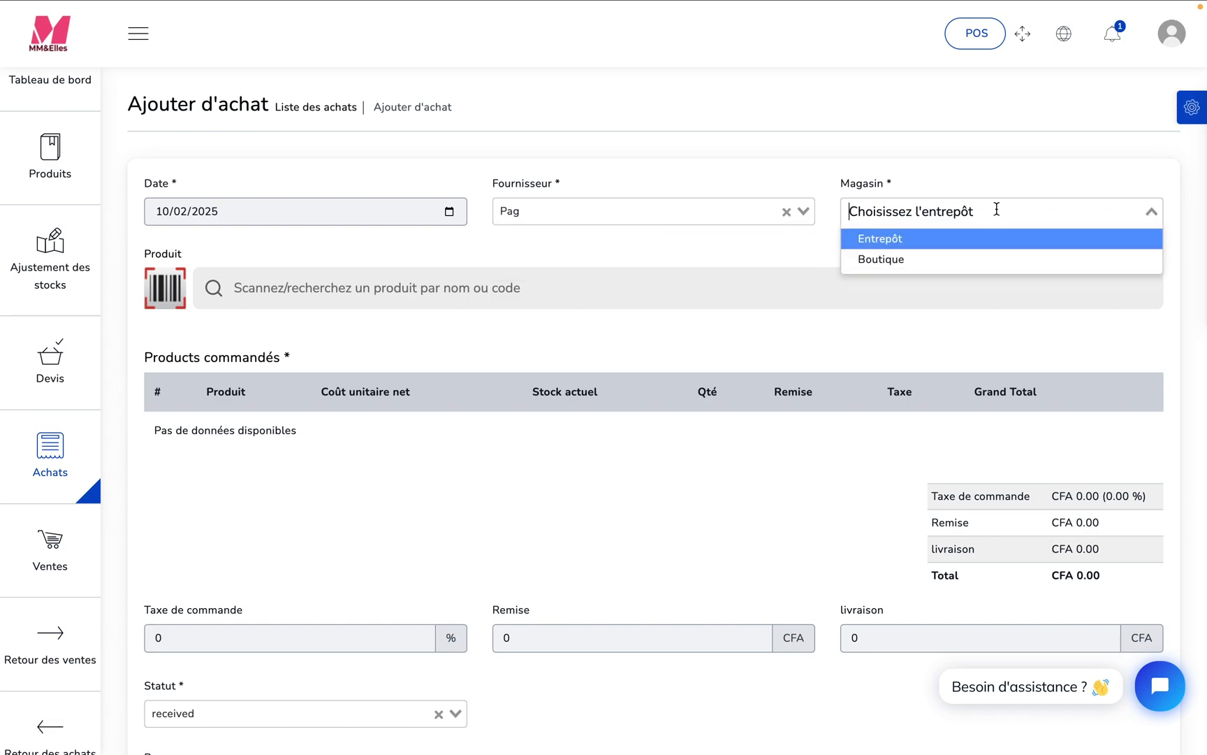
{"action": "left_click", "coordinate": [959, 238]}
{"action": "left_click", "coordinate": [958, 237]}
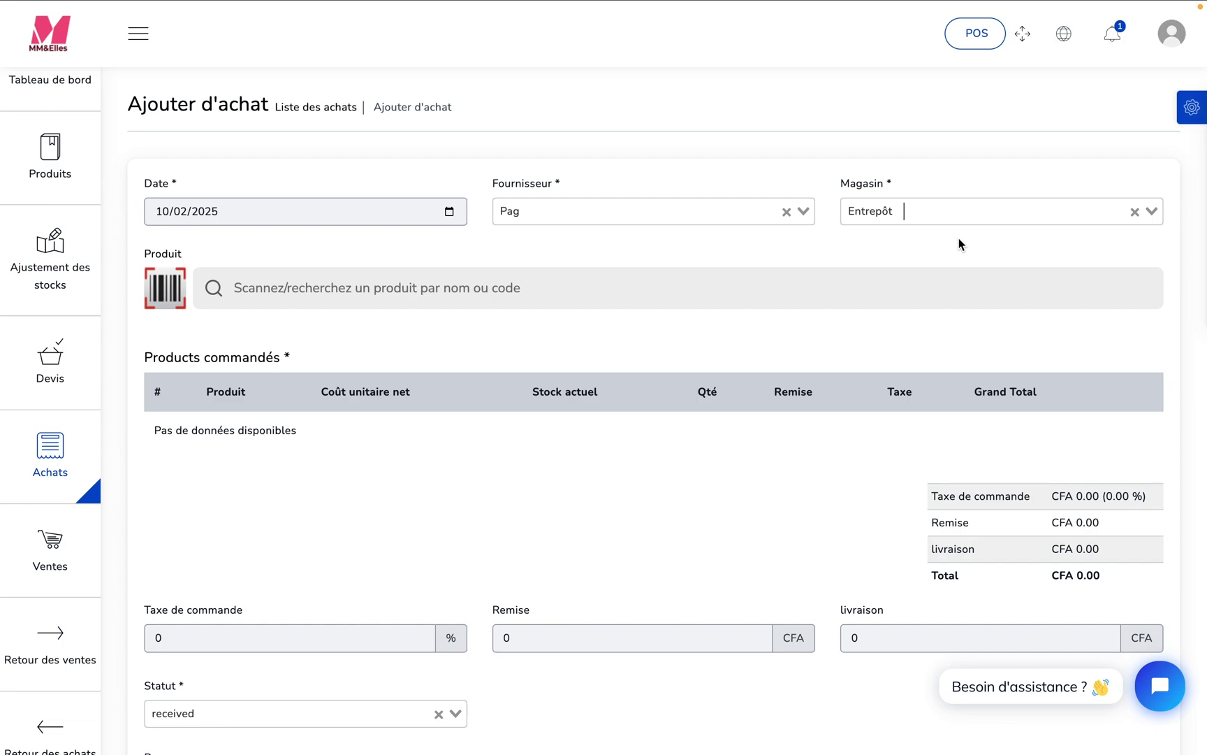
{"action": "left_click", "coordinate": [939, 209]}
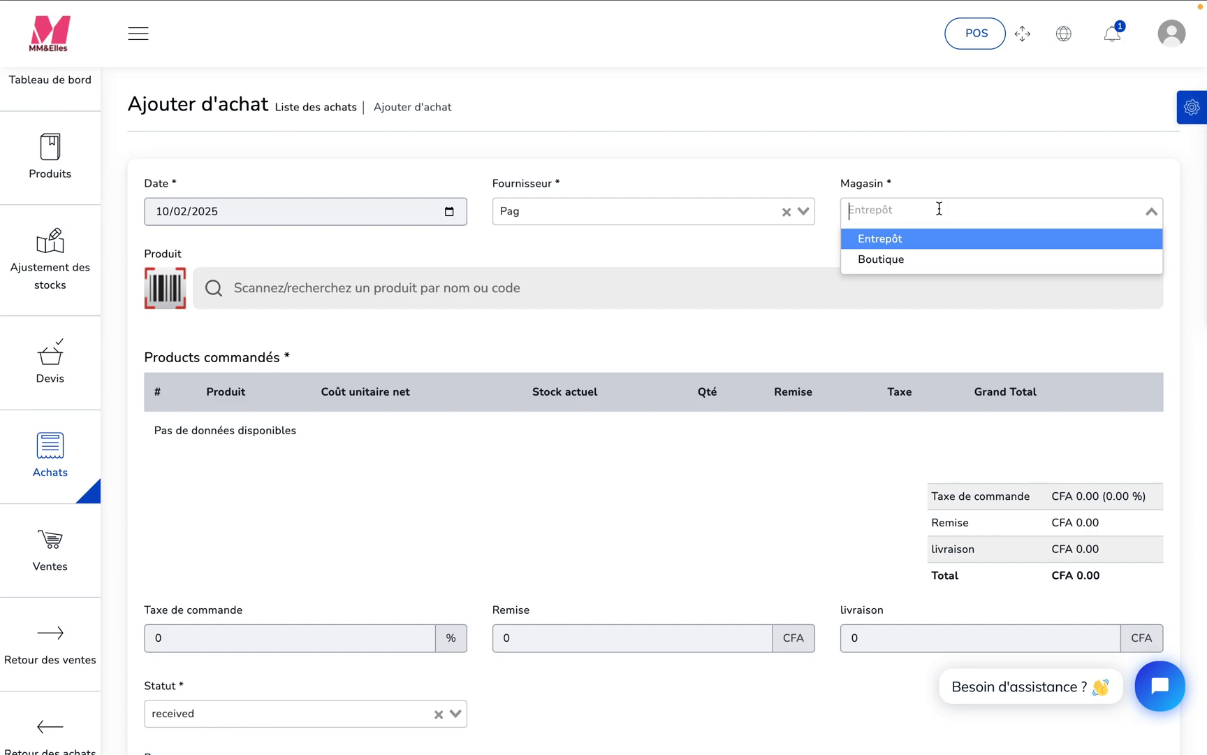
{"action": "left_click", "coordinate": [907, 240]}
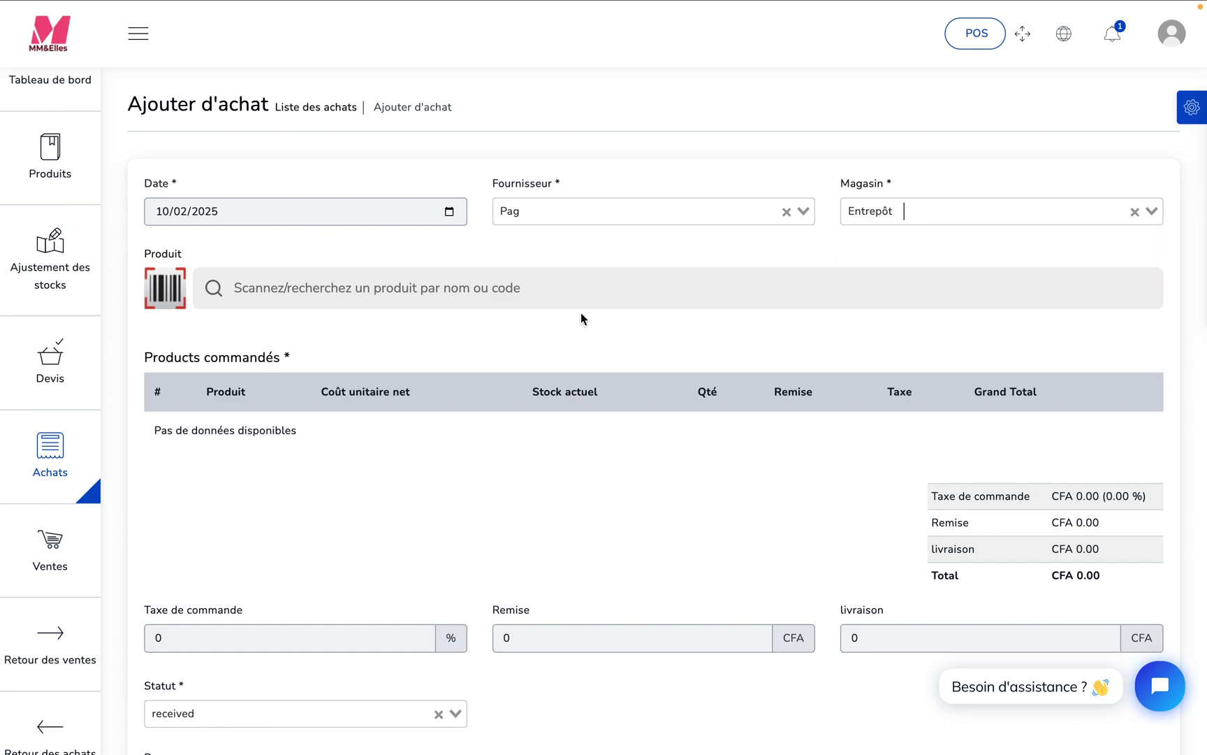
- Add the product Jupe Crayon to the purchase with a quantity of 100
{"action": "left_click", "coordinate": [492, 281]}
{"action": "type", "text": "jup"}
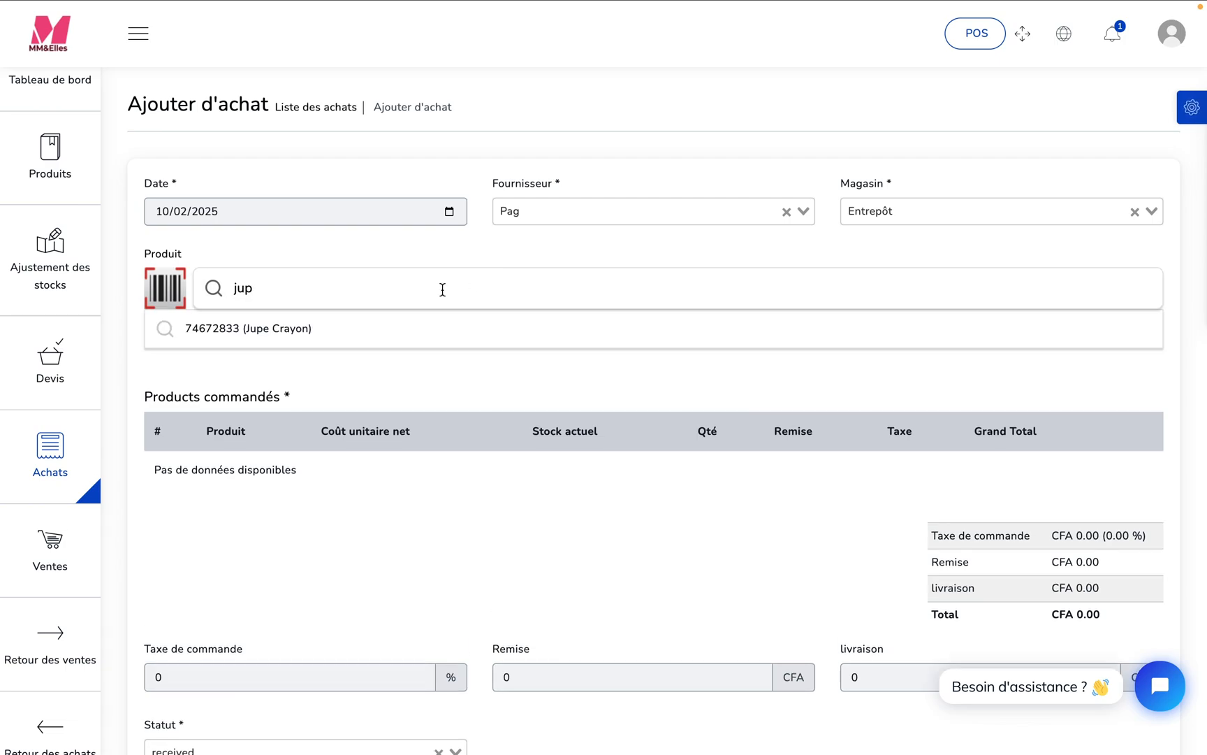
{"action": "left_click", "coordinate": [270, 334]}
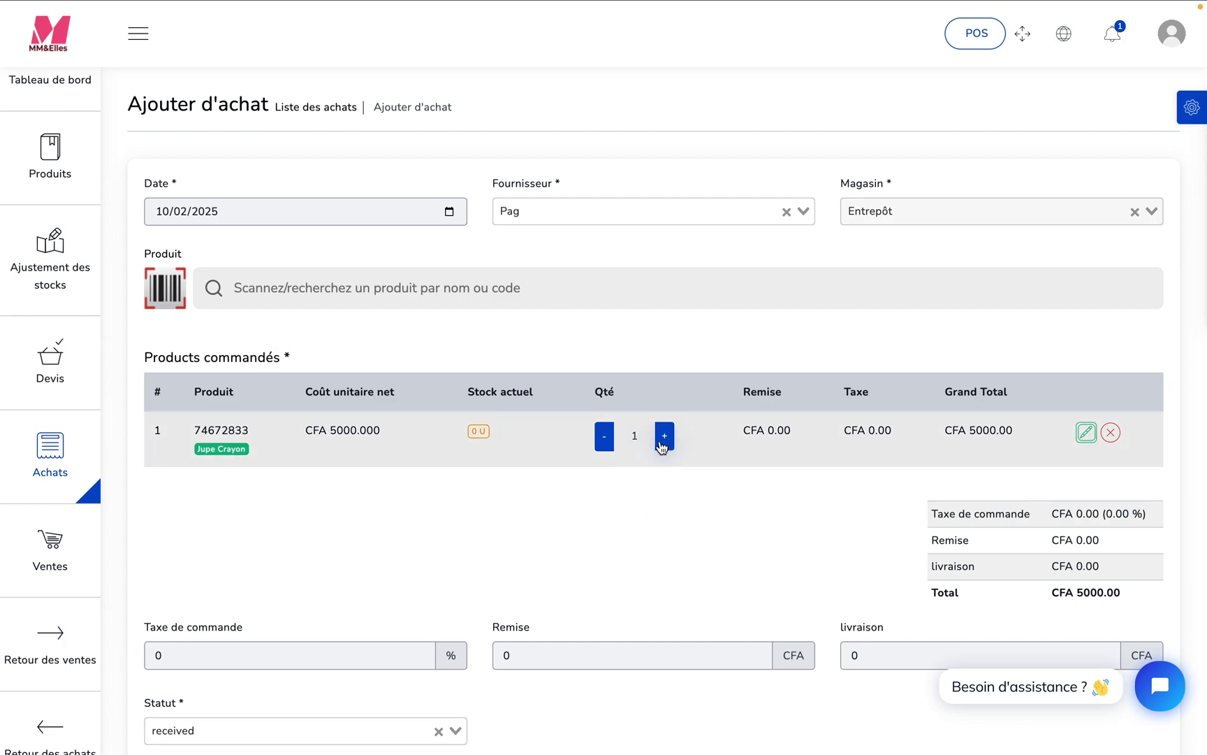
{"action": "type", "text": "0"}
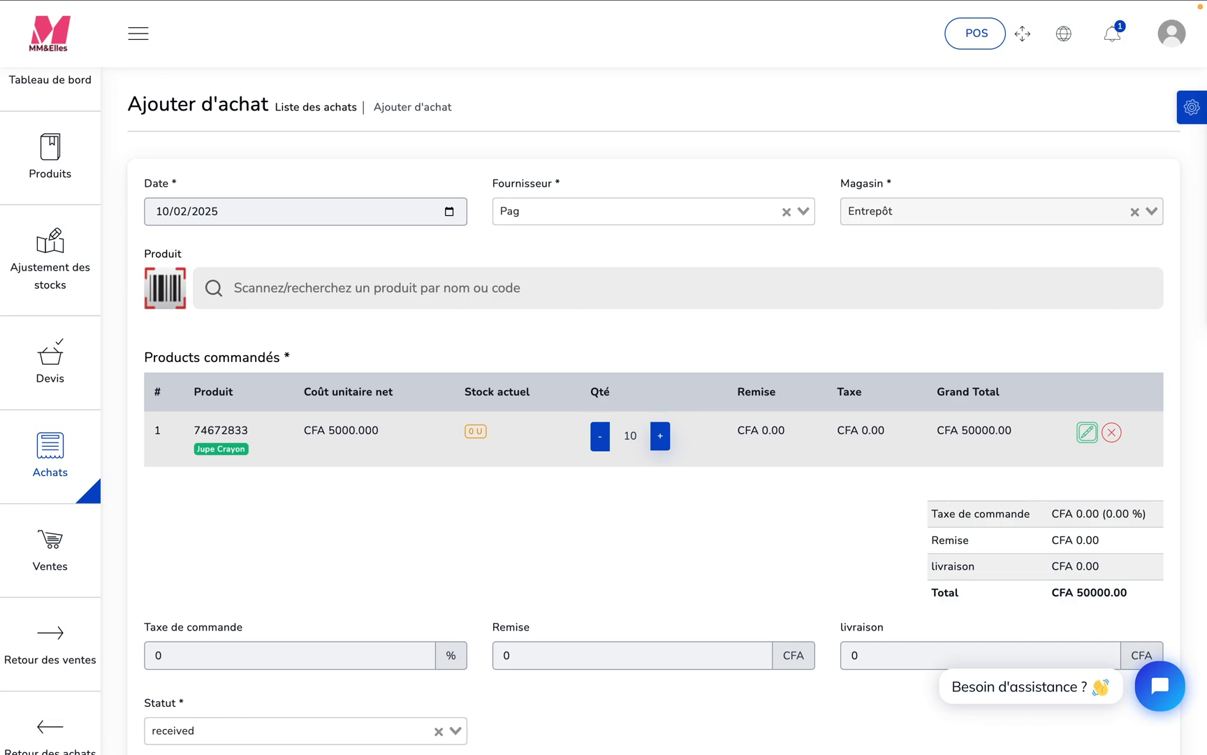
{"action": "type", "text": "0"}
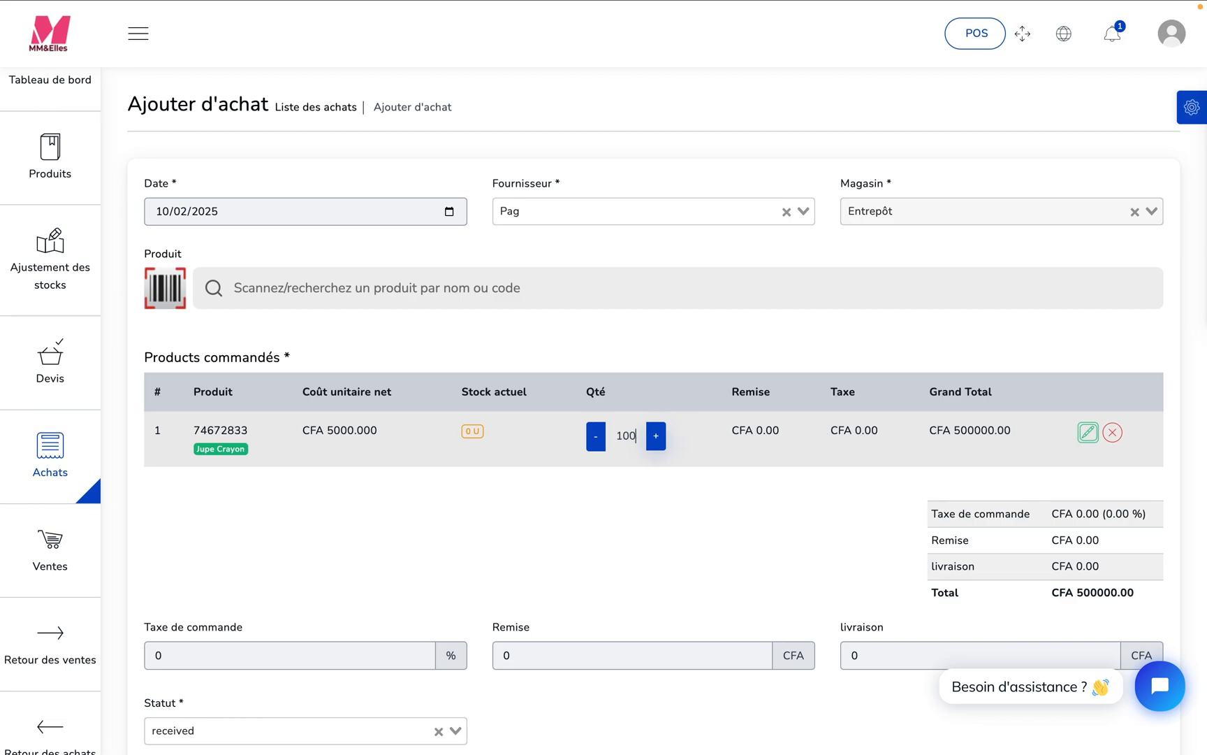
{"action": "left_click", "coordinate": [1192, 305]}
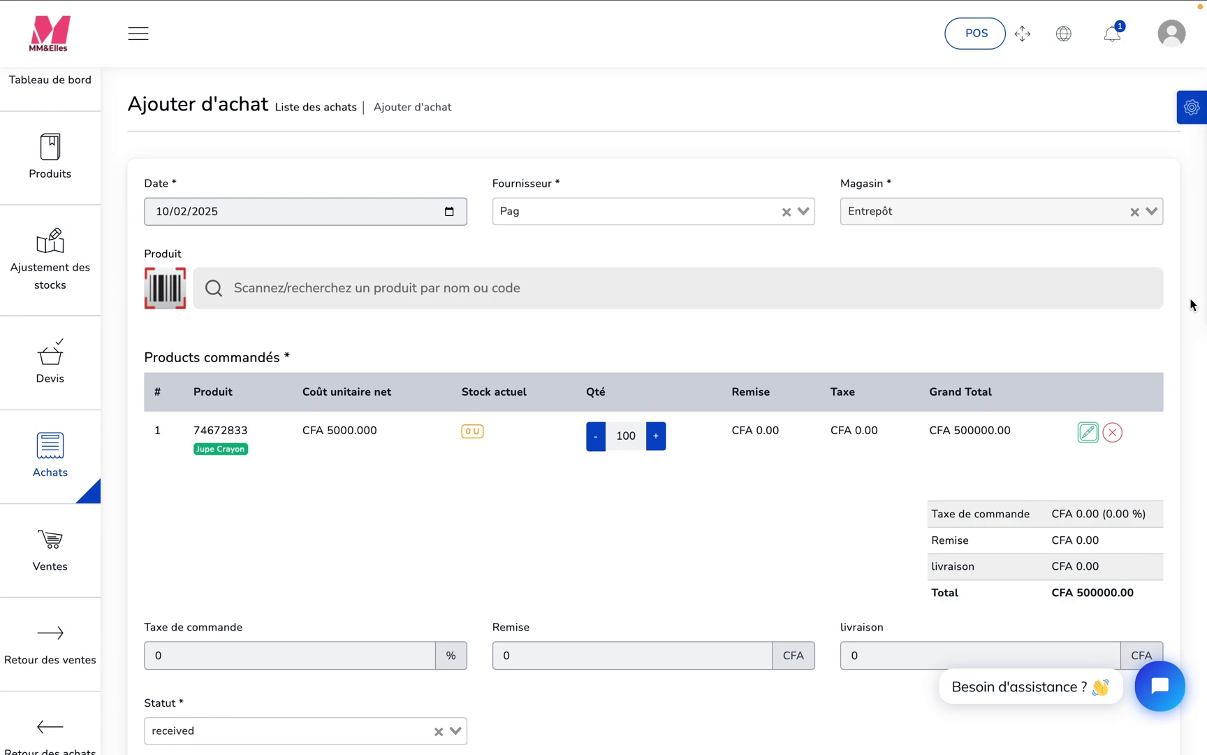
- Submit the purchase with the status received
{"action": "scroll", "coordinate": [1193, 305], "scroll_direction": "down", "scroll_amount": 5}
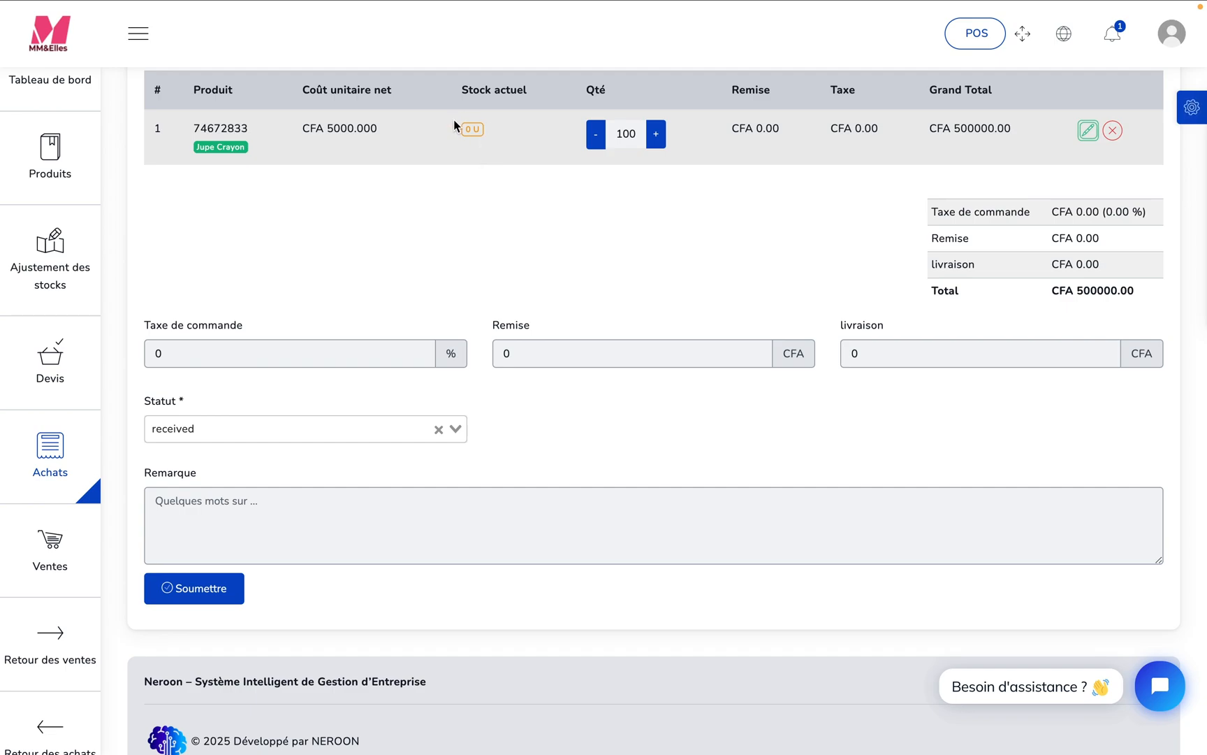
{"action": "scroll", "coordinate": [460, 220], "scroll_direction": "down", "scroll_amount": 1}
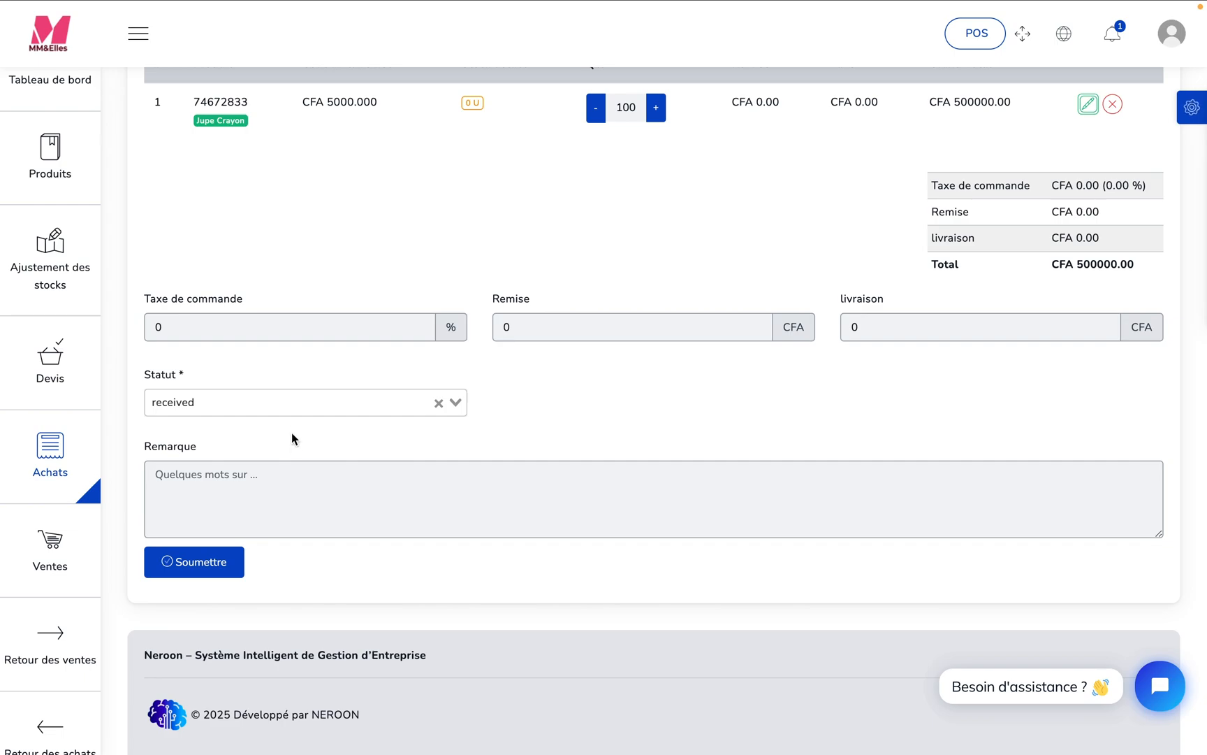
{"action": "left_click", "coordinate": [203, 573]}
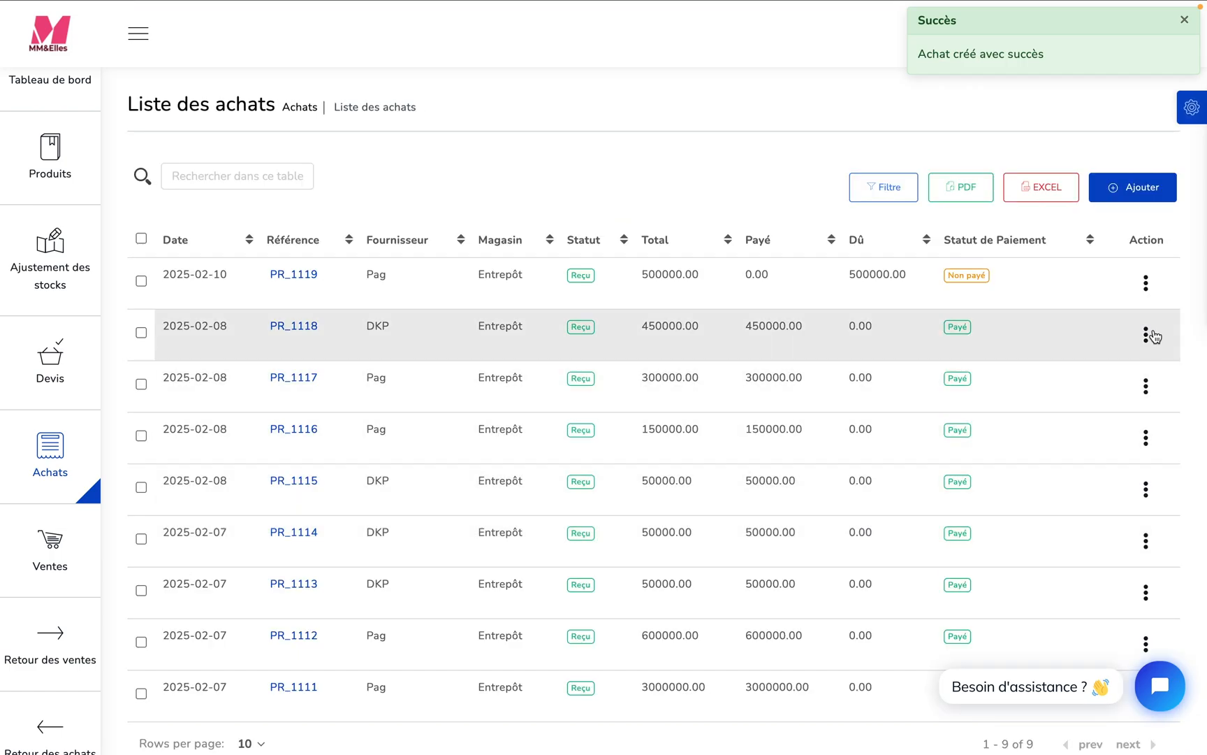
- Record a Cash payment of 500000.00 for the newly created unpaid purchase from Pag
{"action": "left_click", "coordinate": [1146, 285]}
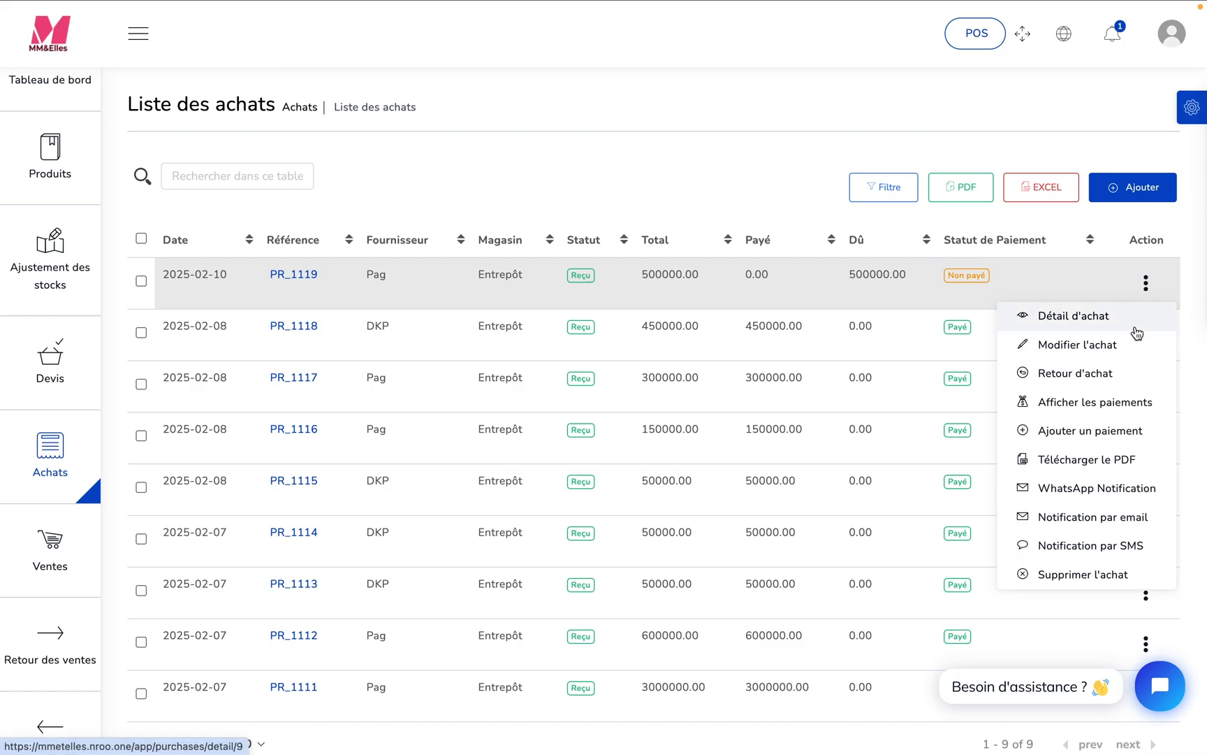
{"action": "left_click", "coordinate": [1097, 431]}
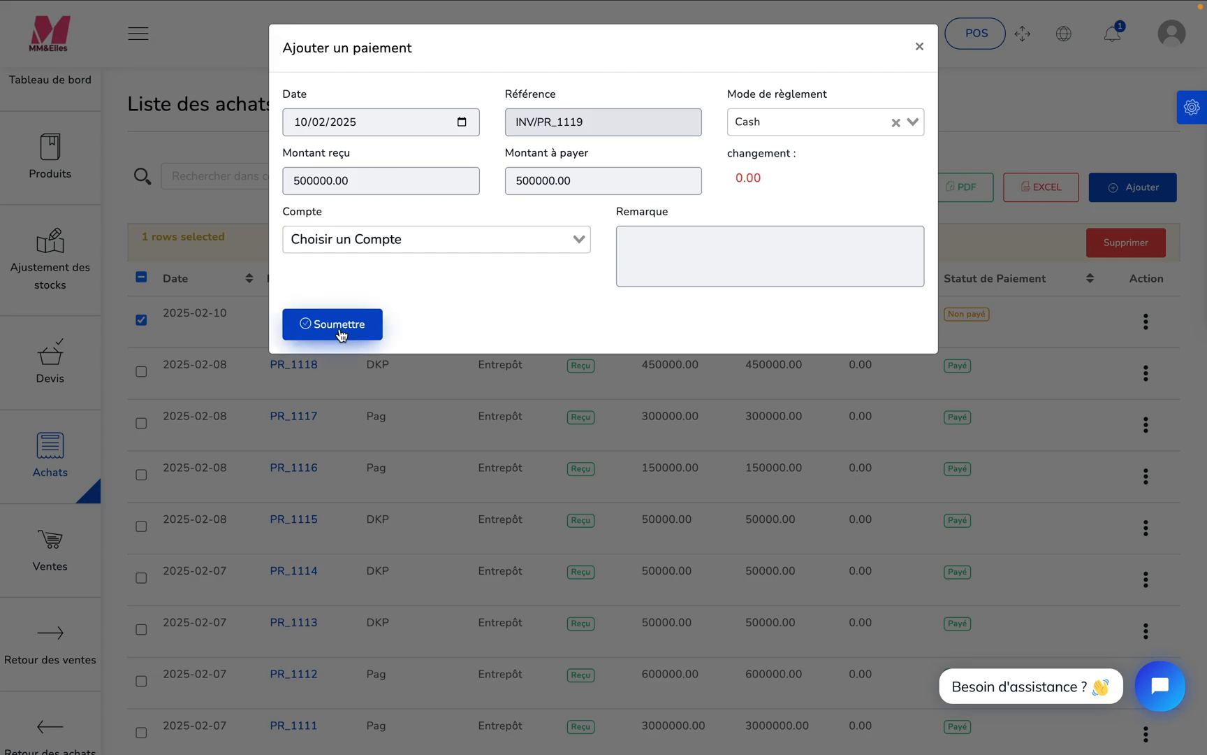
{"action": "left_click", "coordinate": [340, 325]}
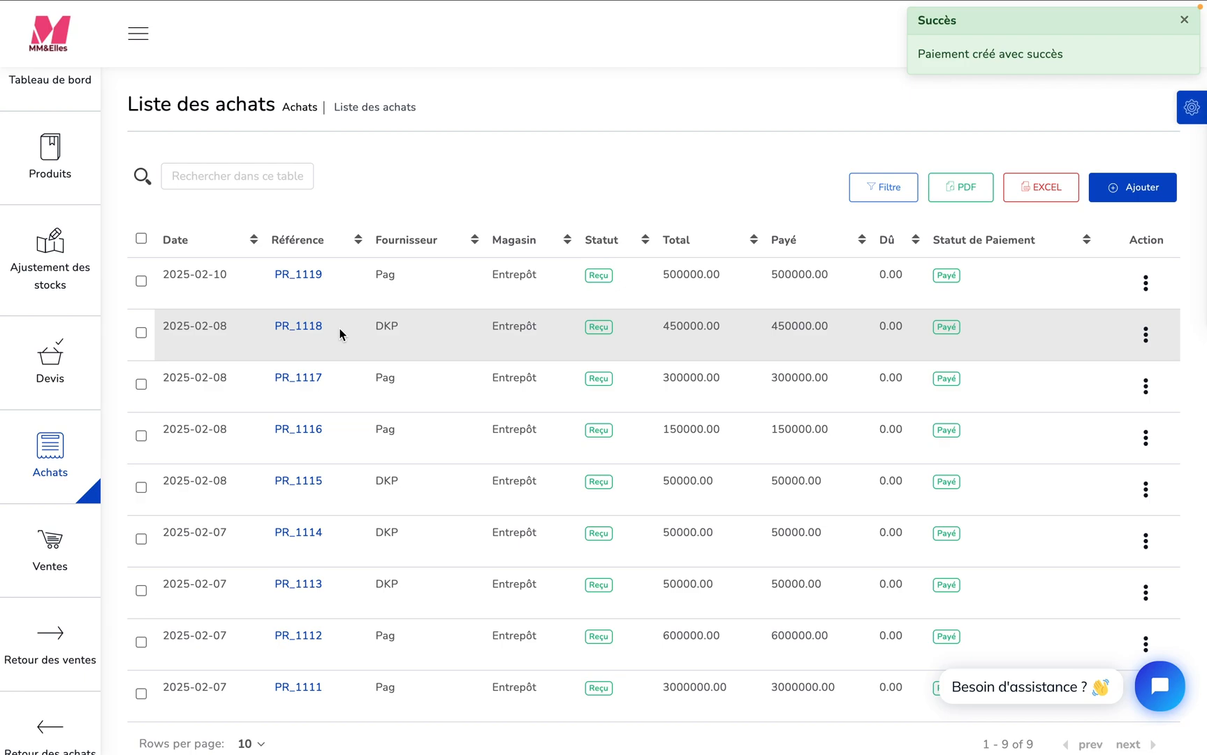
- Start a new stock transfer from Entrepôt to Boutique
{"action": "mouse_move", "coordinate": [83, 469]}
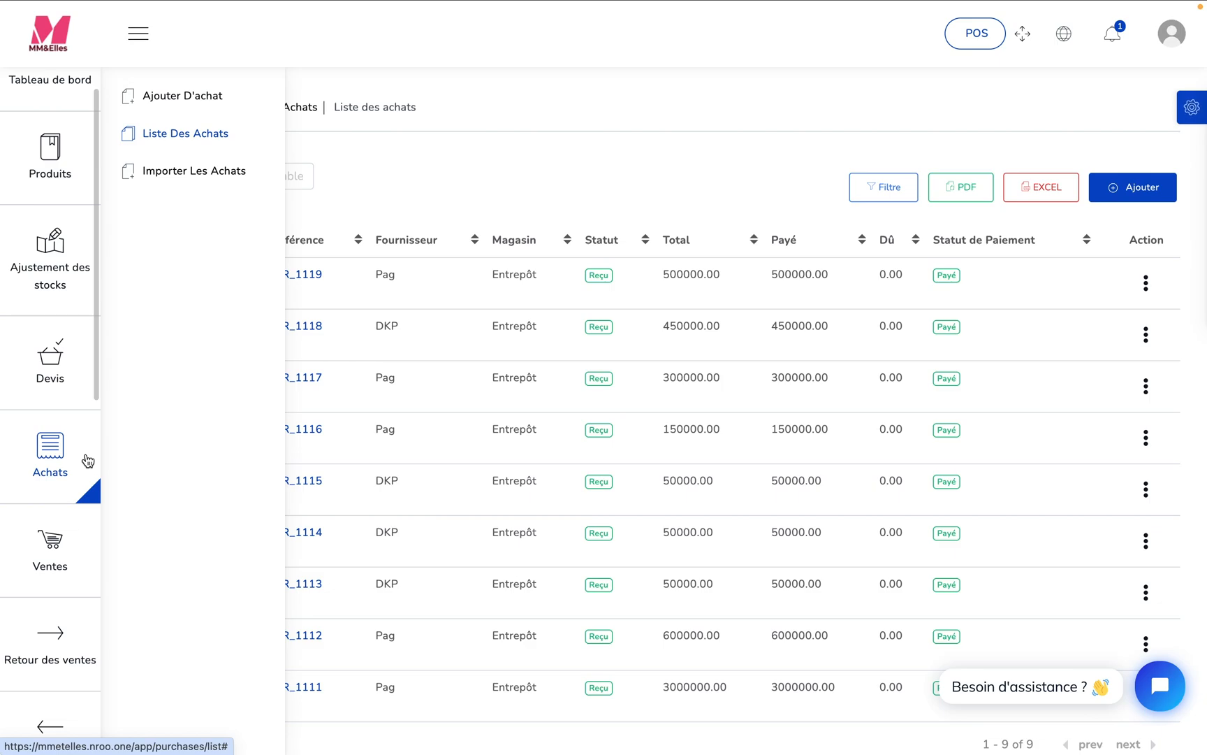
{"action": "left_click_drag", "start_coordinate": [95, 369], "coordinate": [97, 417]}
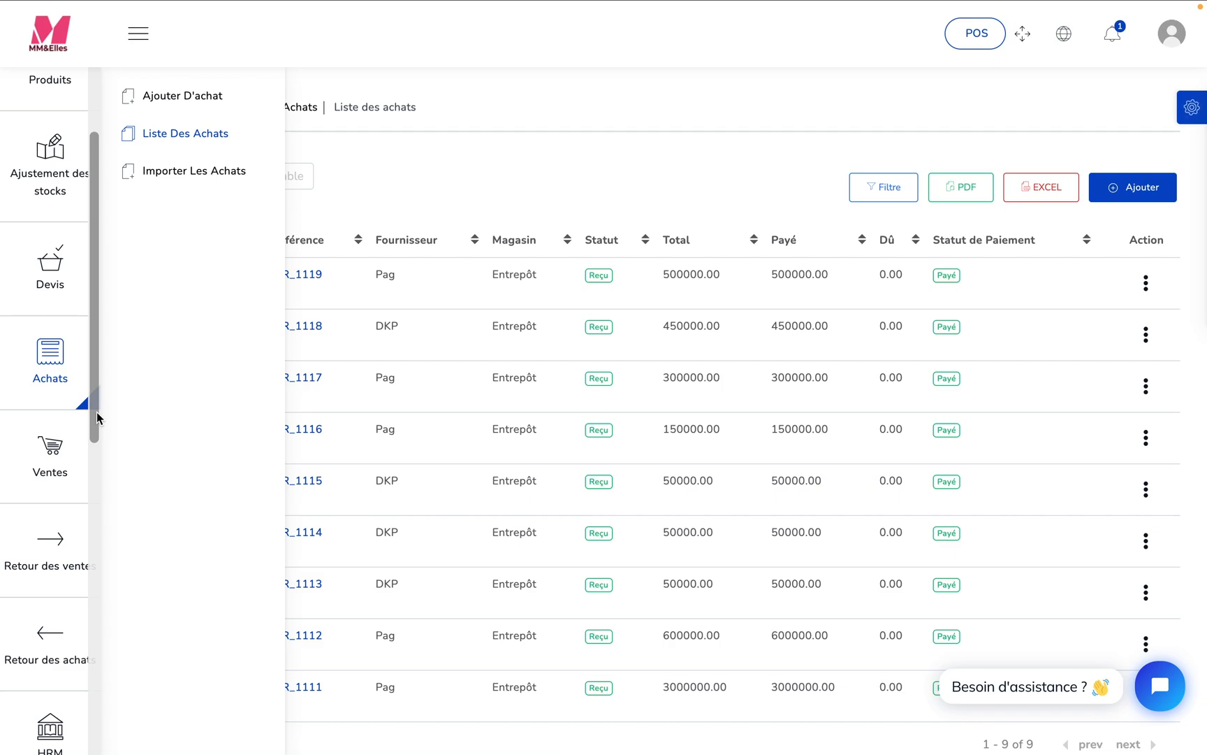
{"action": "mouse_move", "coordinate": [98, 418]}
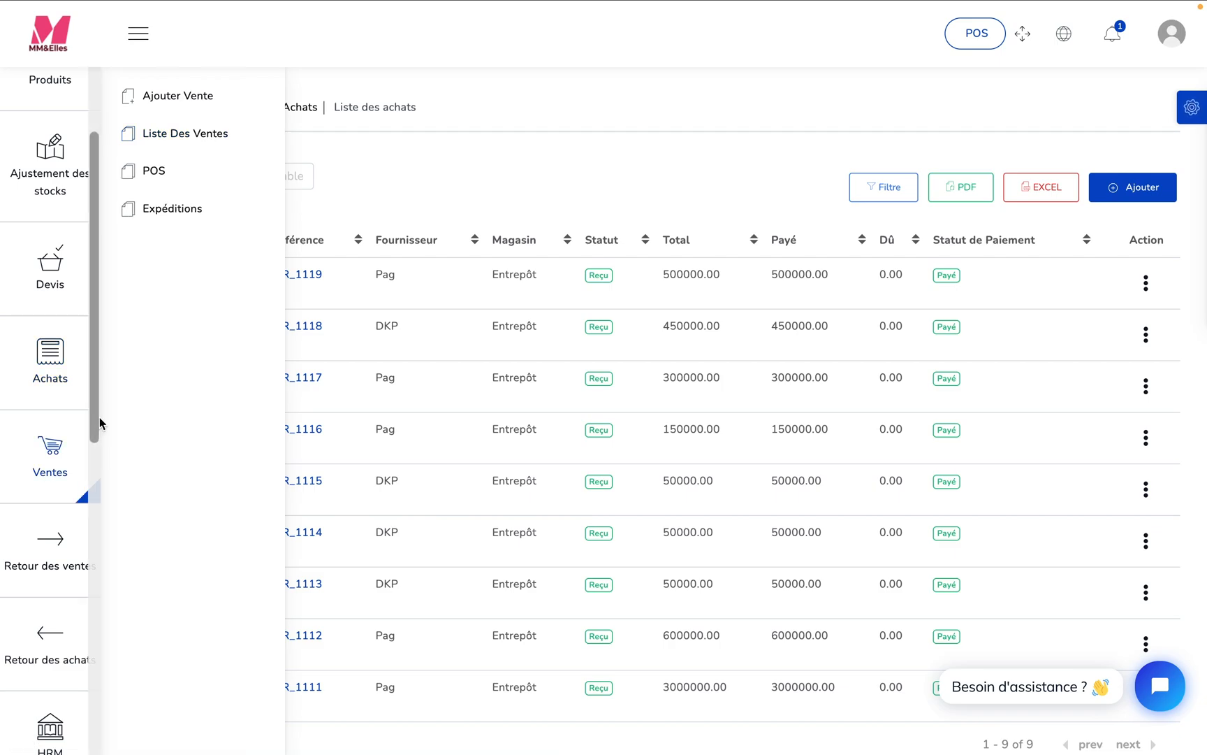
{"action": "left_click_drag", "start_coordinate": [94, 415], "coordinate": [93, 552]}
{"action": "mouse_move", "coordinate": [50, 578]}
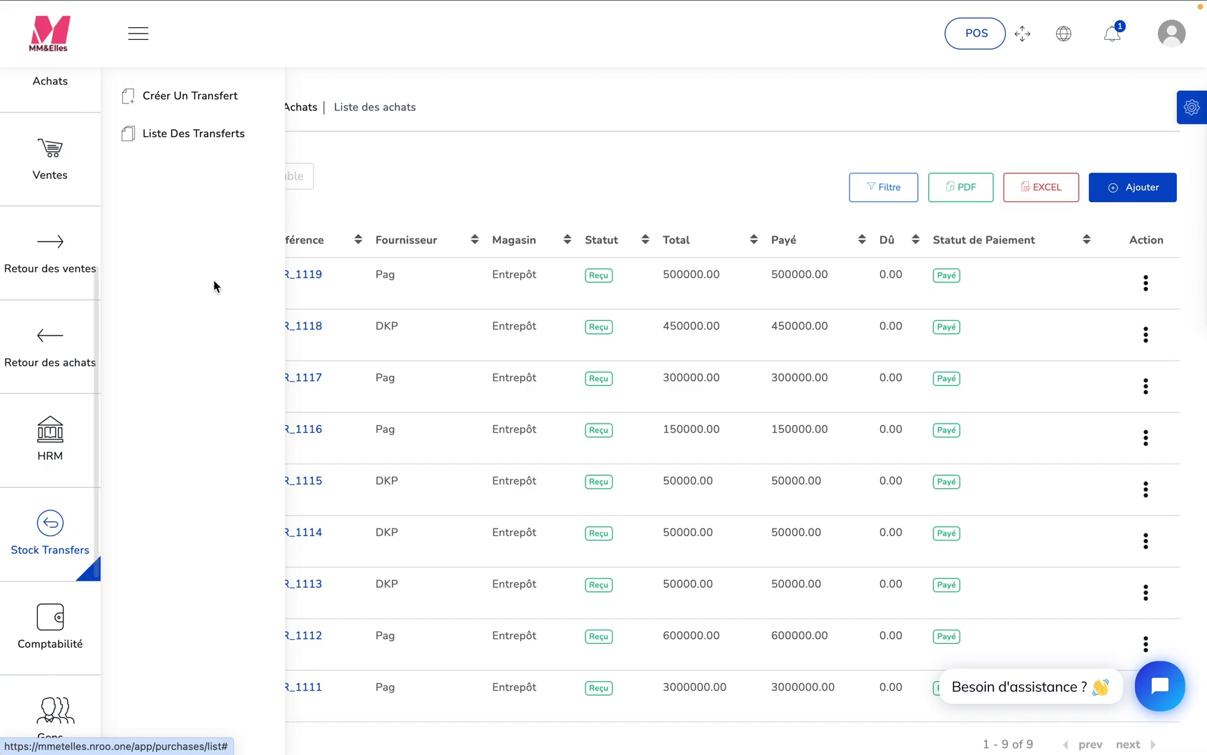
{"action": "left_click", "coordinate": [199, 97]}
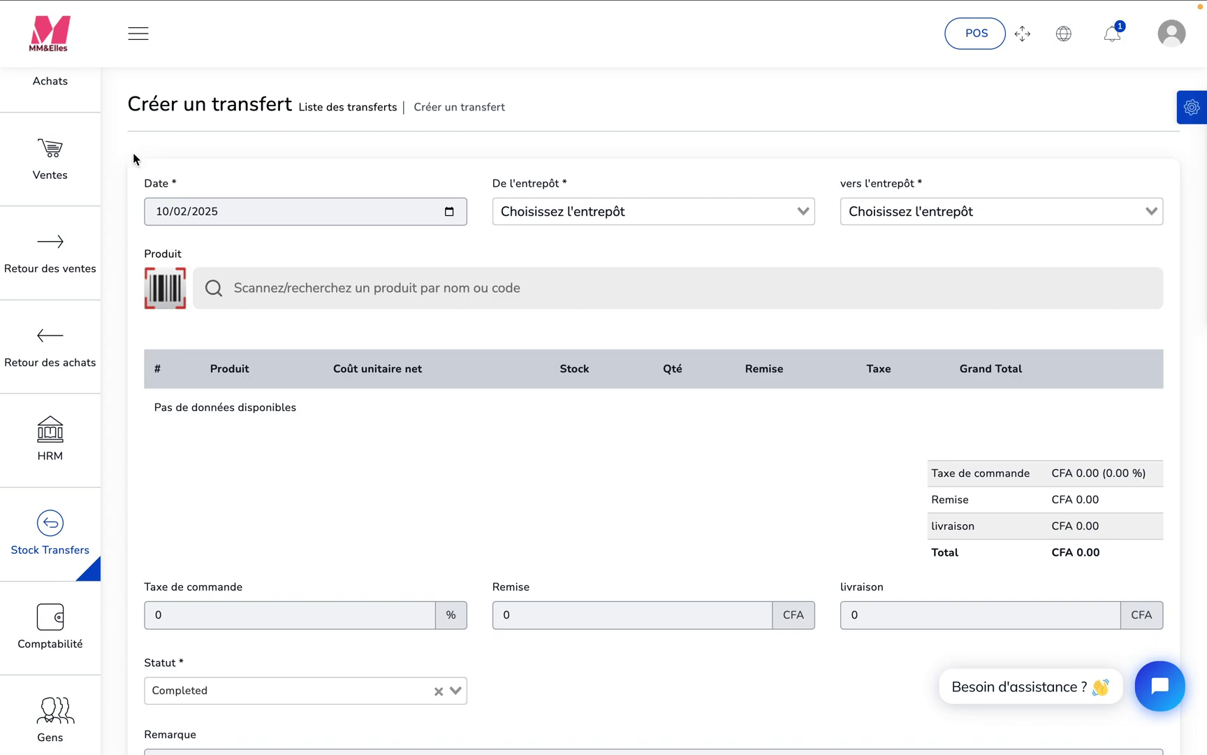
{"action": "left_click", "coordinate": [806, 212]}
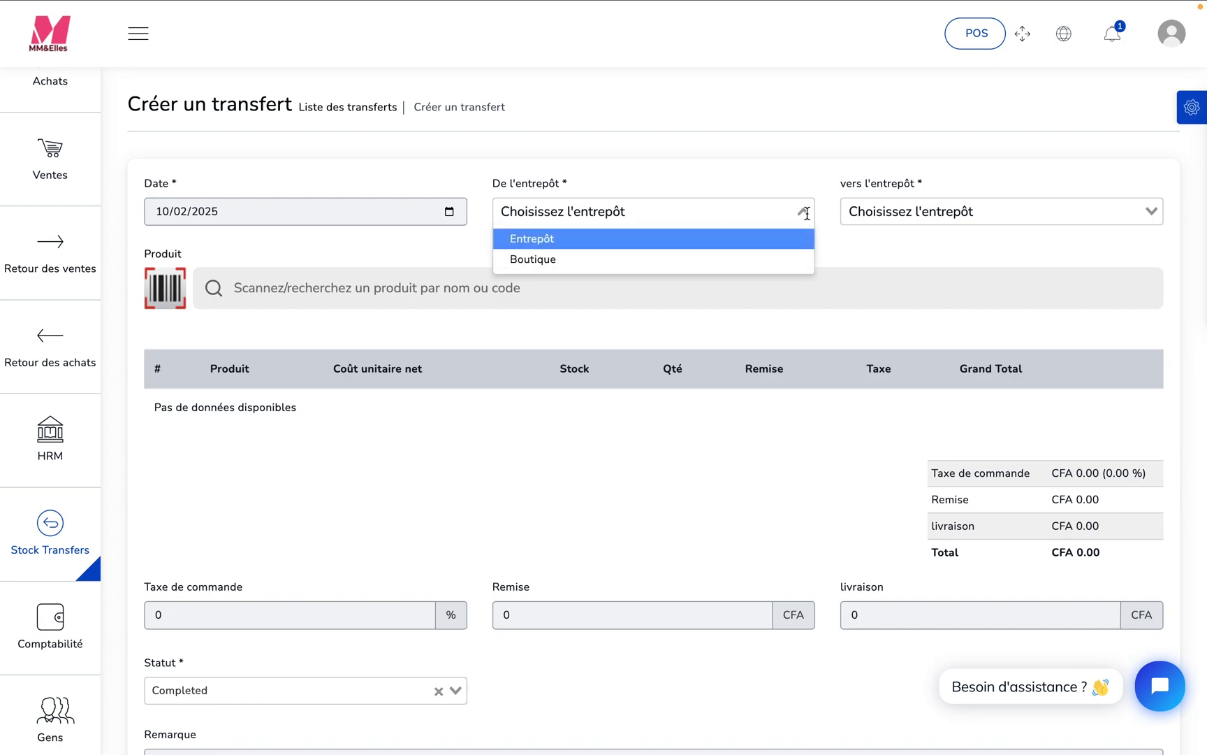
{"action": "left_click", "coordinate": [733, 238]}
{"action": "left_click", "coordinate": [1153, 204]}
{"action": "left_click", "coordinate": [1079, 262]}
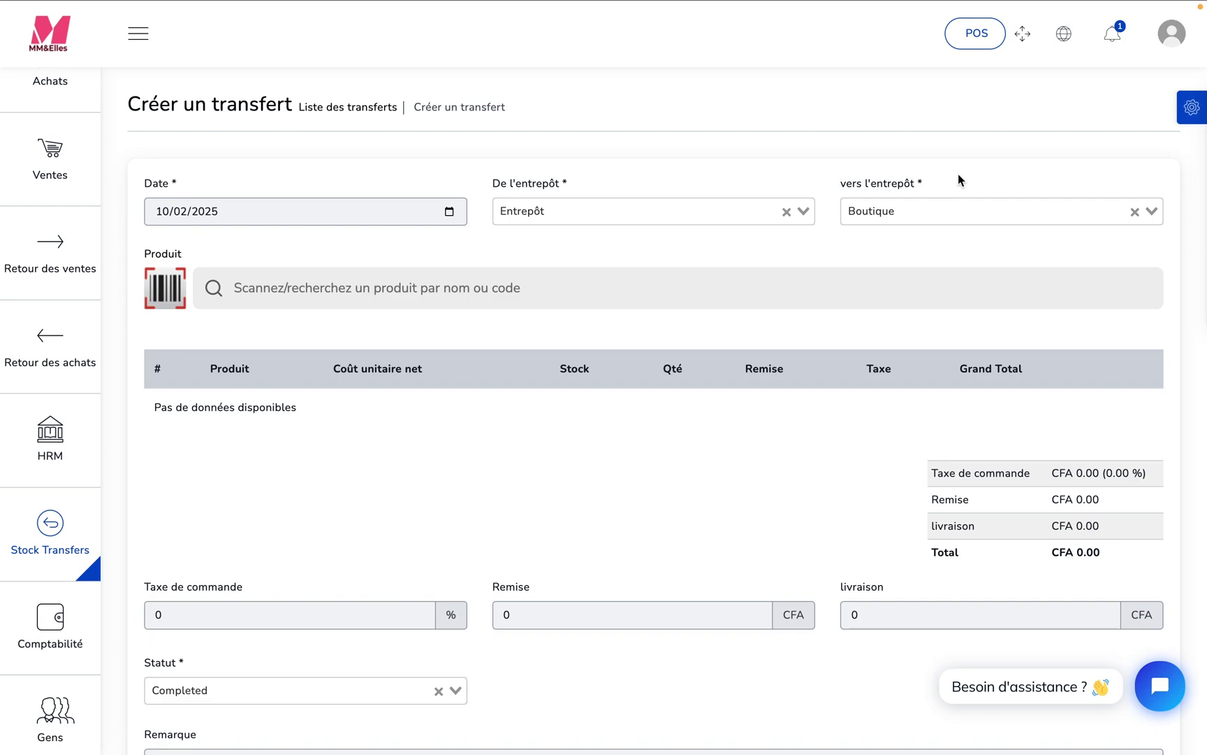
- Search for "jup" and add the product Jupe Crayon to the stock transfer
{"action": "left_click", "coordinate": [551, 285]}
{"action": "type", "text": "jup"}
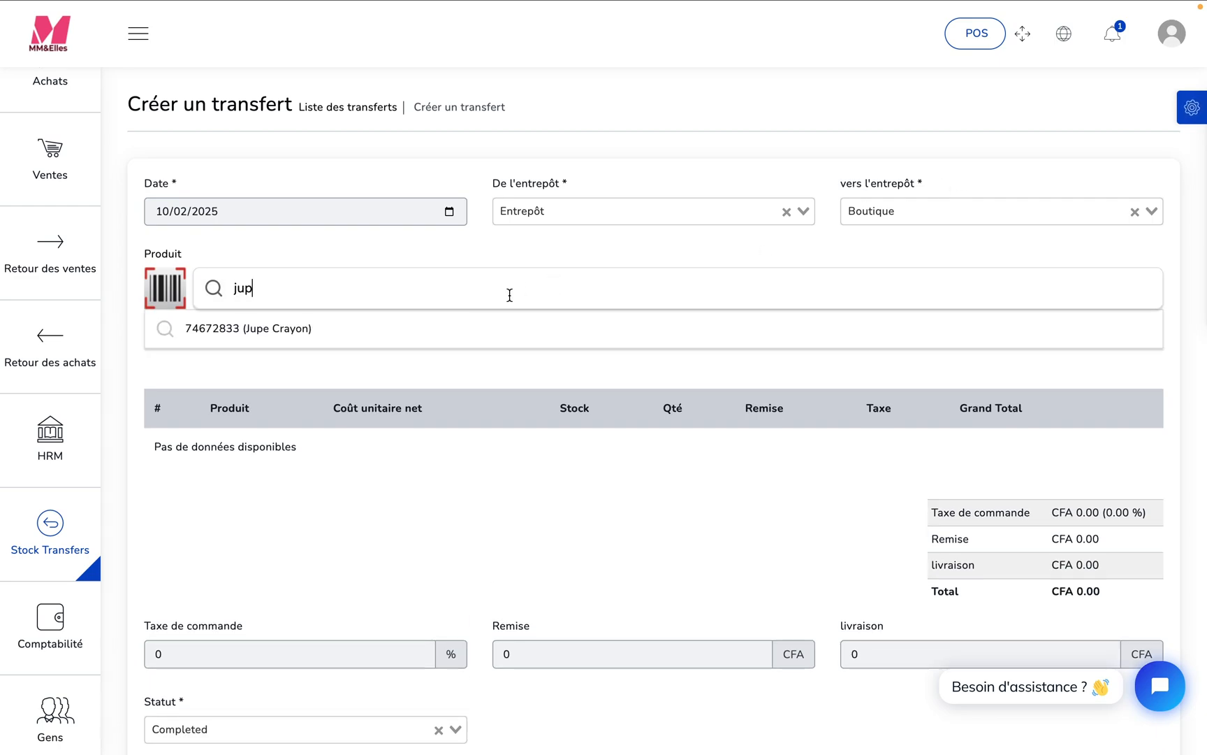
{"action": "left_click", "coordinate": [364, 329]}
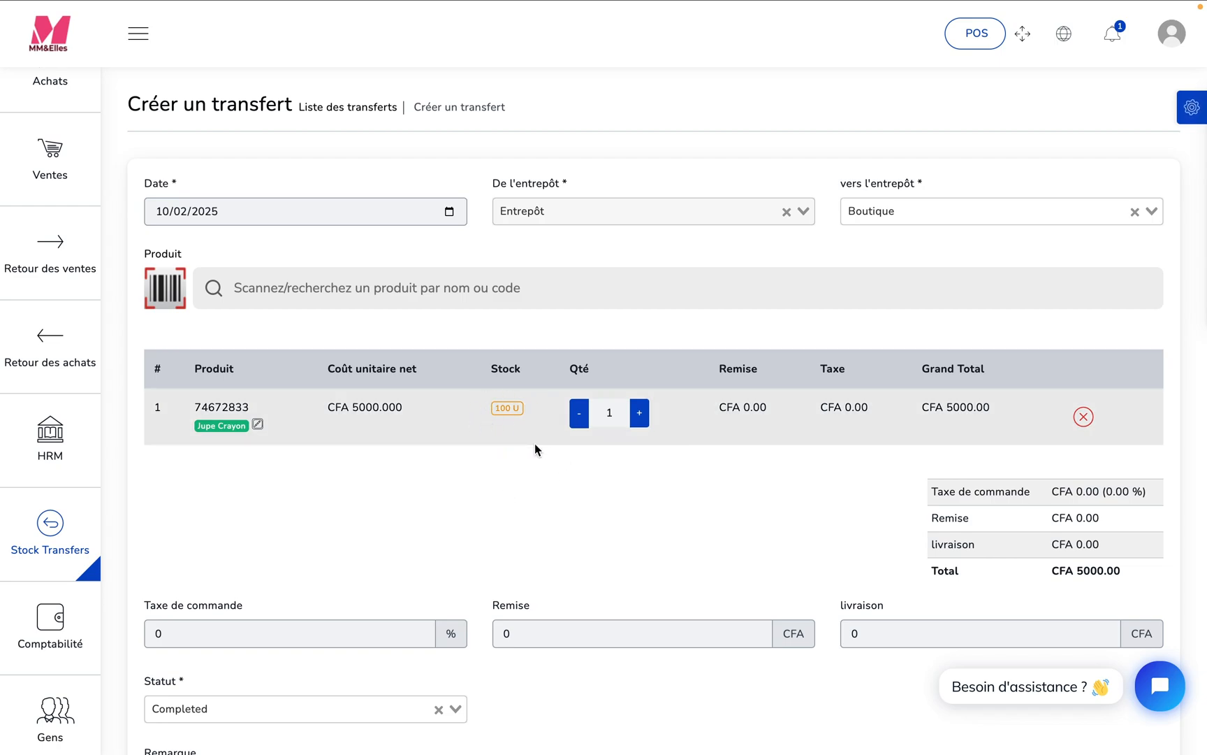
- Set the transfer quantity of Jupe Crayon to 25 and choose Completed as the transfer's status
{"action": "left_click", "coordinate": [612, 417]}
{"action": "key", "text": "BackSpace"}
{"action": "type", "text": "25"}
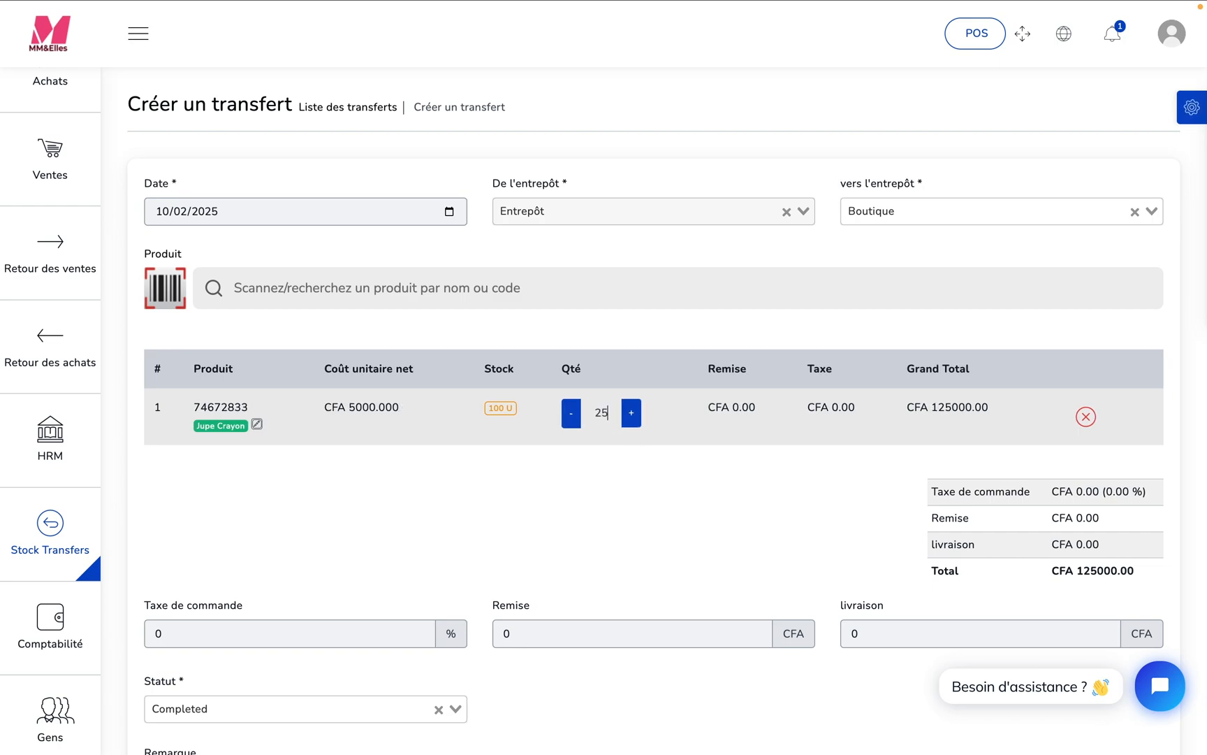
{"action": "left_click", "coordinate": [1194, 412]}
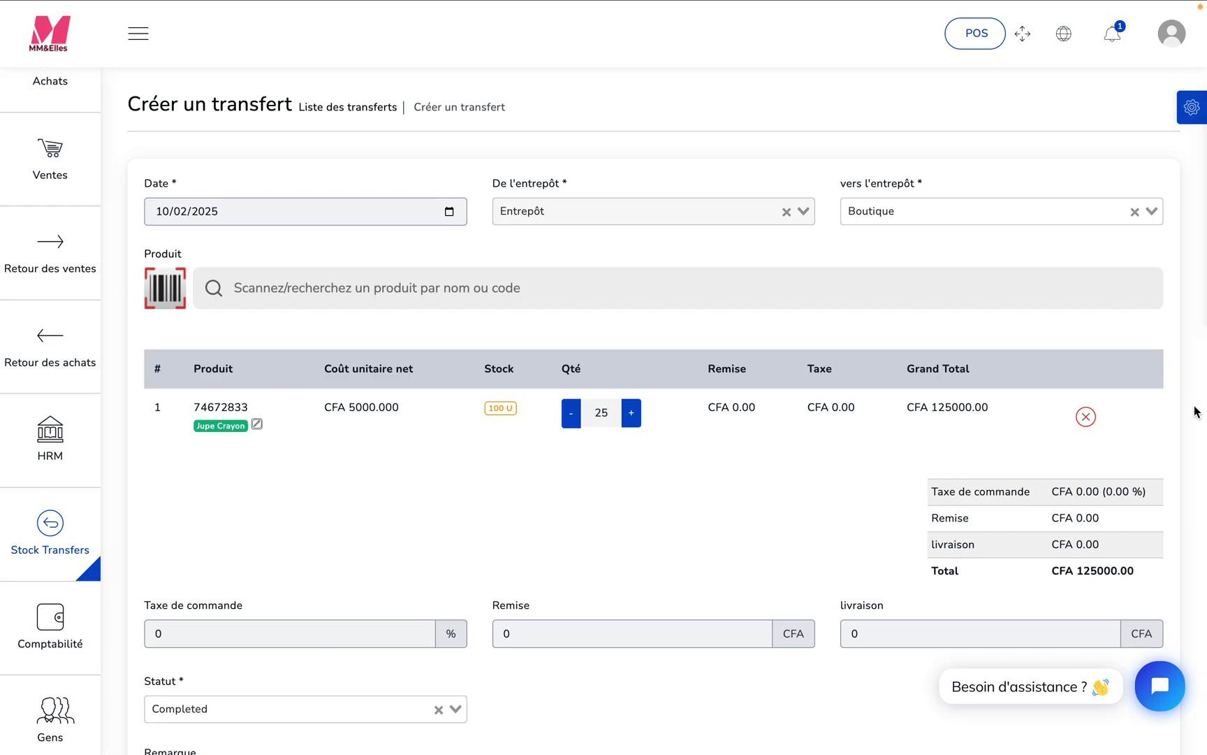
{"action": "scroll", "coordinate": [424, 429], "scroll_direction": "down", "scroll_amount": 5}
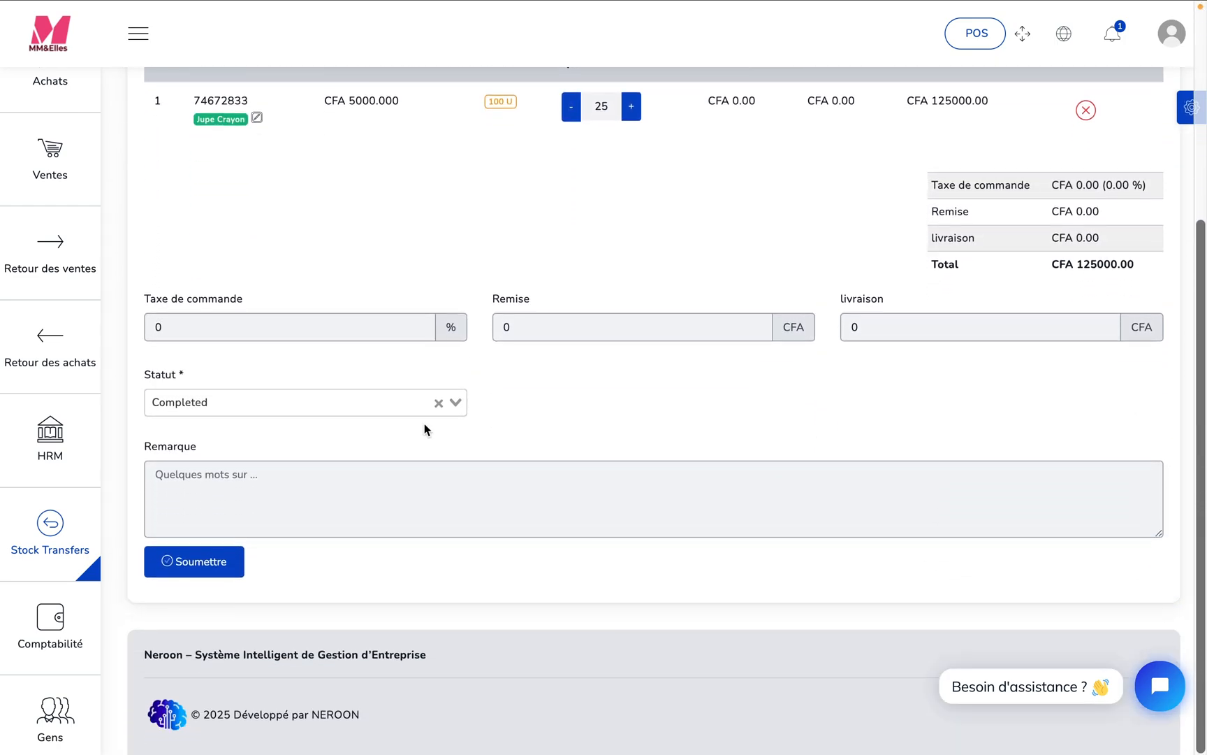
{"action": "left_click", "coordinate": [458, 407]}
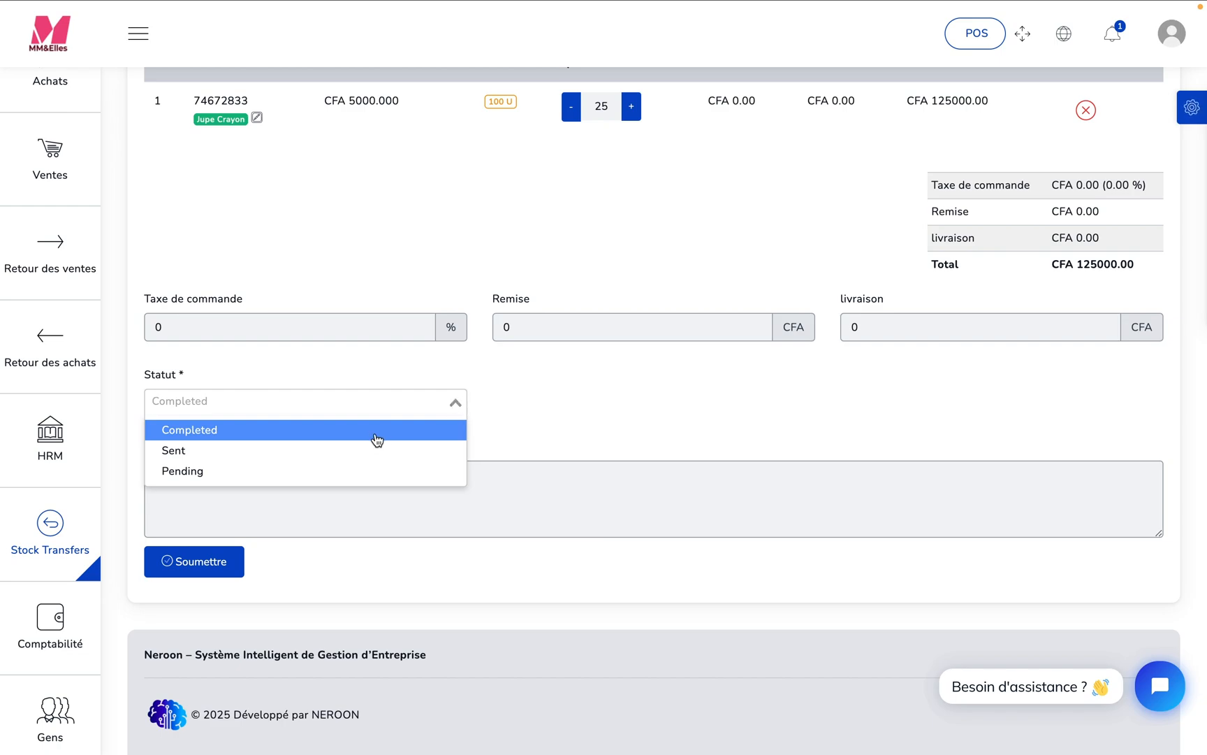
{"action": "left_click", "coordinate": [353, 438]}
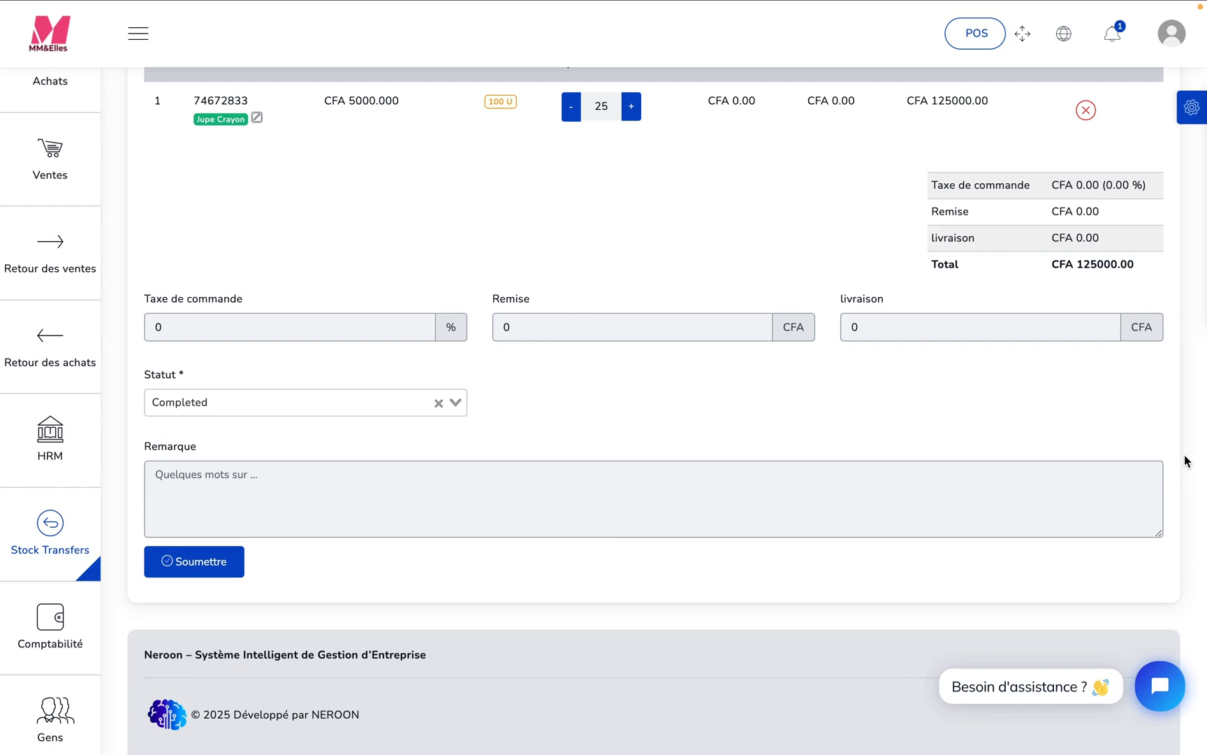
- Begin the transfer's remark with "Sur demande du gérant de la boutique nous avons effectué"
{"action": "scroll", "coordinate": [1186, 461], "scroll_direction": "up", "scroll_amount": 2}
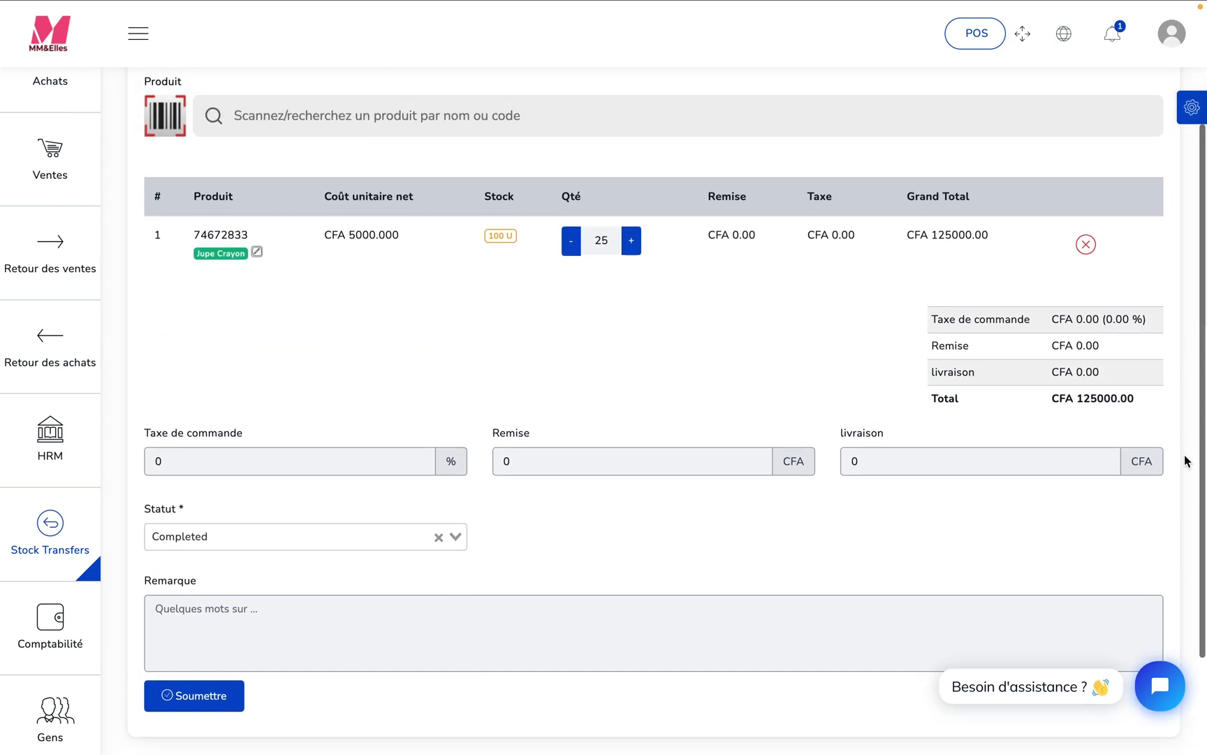
{"action": "left_click", "coordinate": [473, 617]}
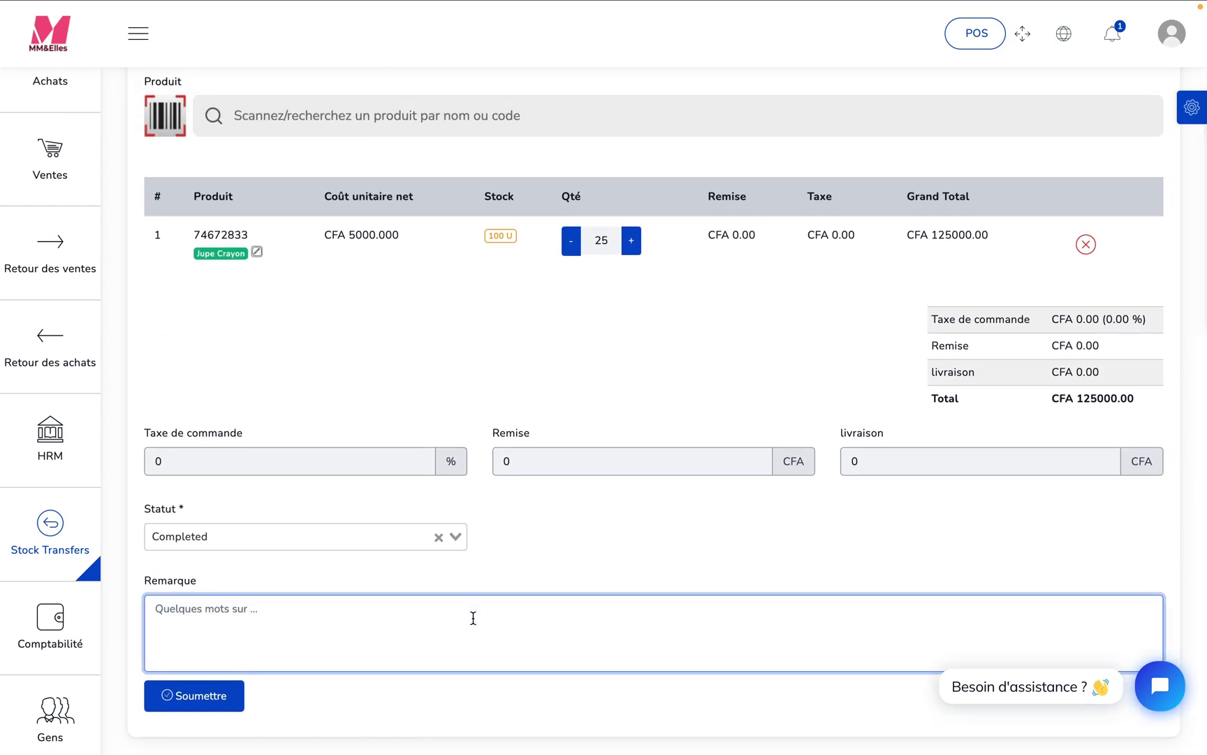
{"action": "type", "text": "Sur demande du gérant de "}
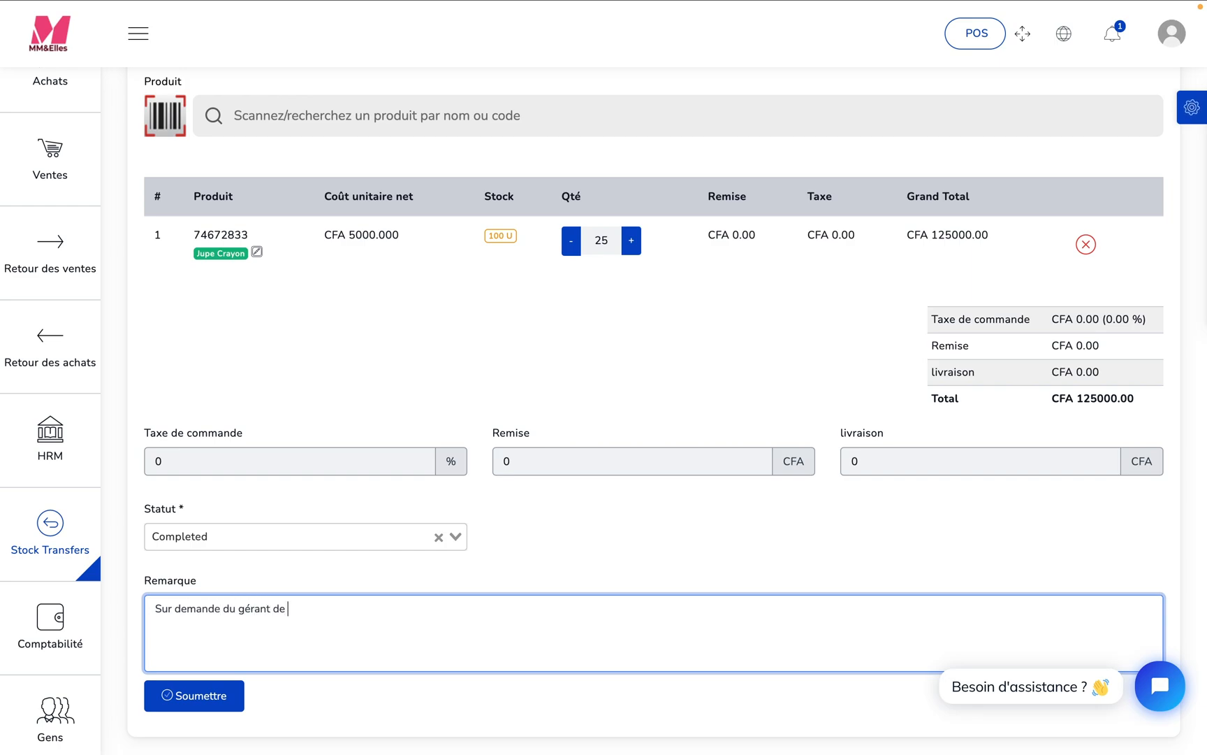
{"action": "type", "text": "la bouique"}
{"action": "key", "text": "BackSpace"}
{"action": "key", "text": "BackSpace"}
{"action": "type", "text": "tique nous avons effectu"}
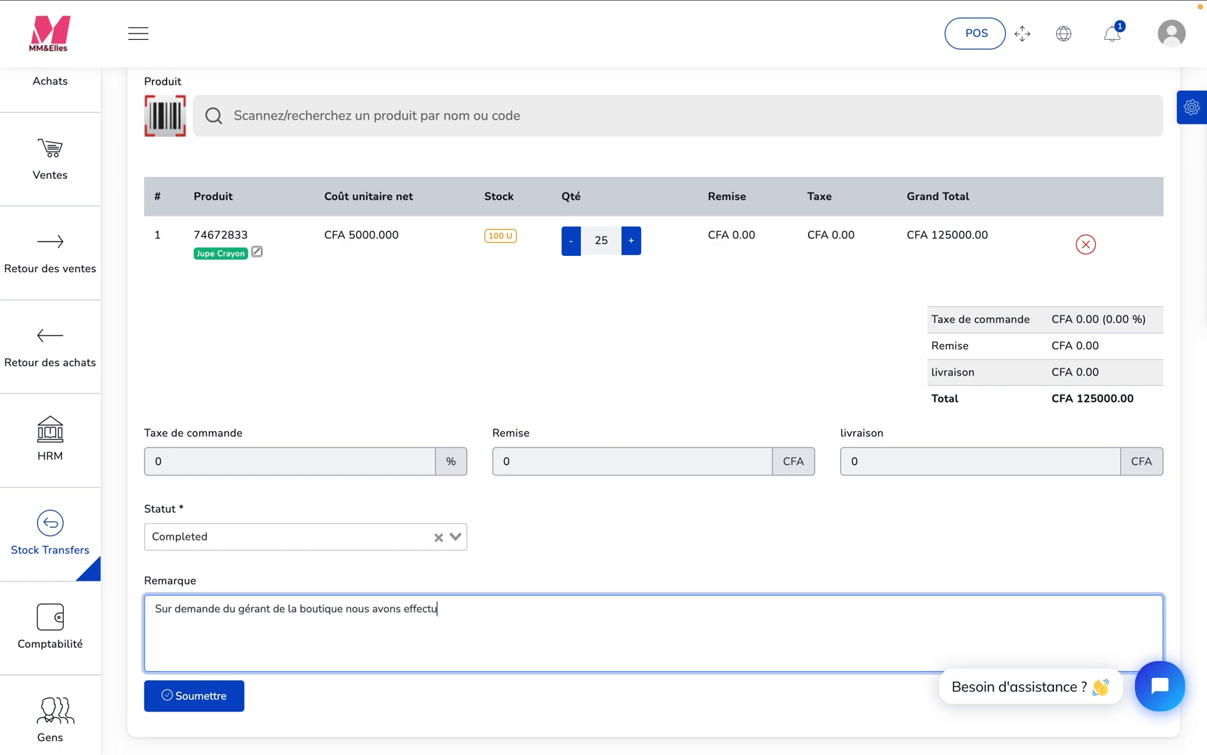
{"action": "type", "text": "é un transfert bde 25 unité"}
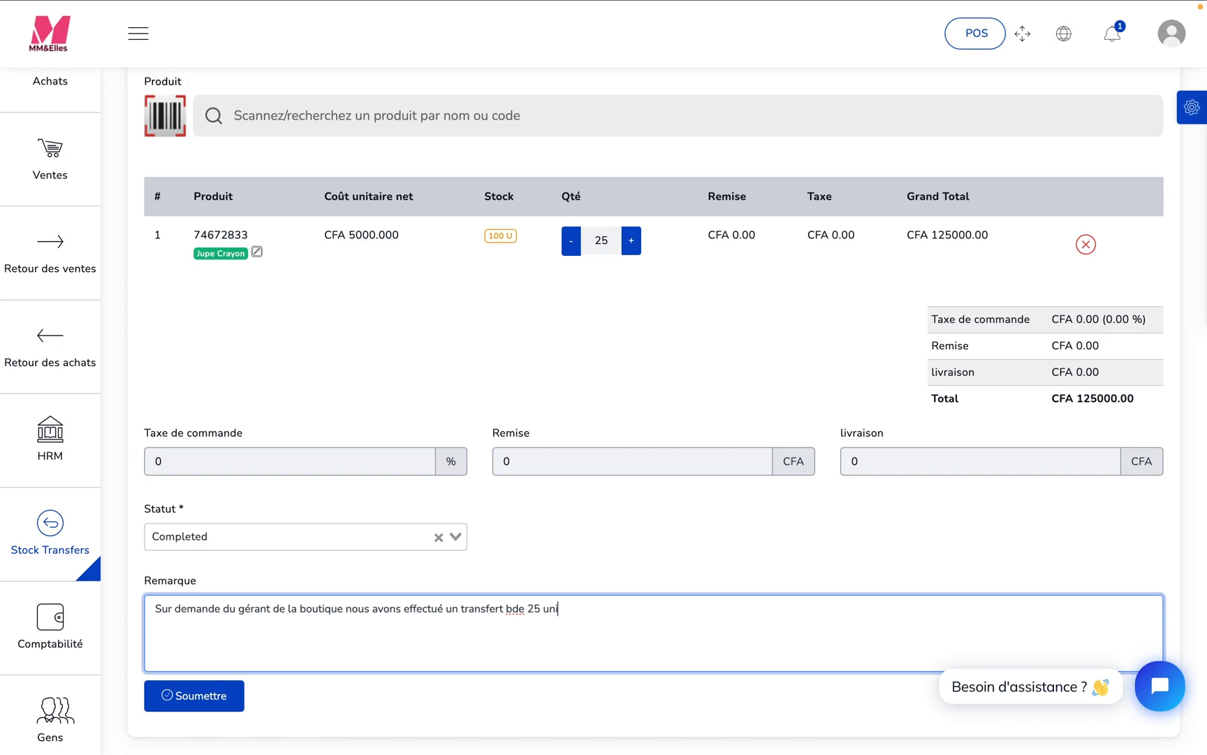
- Continue the remark with "un transfert un de 25 unité", correcting the mistyped word before the quantity
{"action": "left_click", "coordinate": [527, 610]}
{"action": "key", "text": "BackSpace"}
{"action": "key", "text": "BackSpace"}
{"action": "key", "text": "BackSpace"}
{"action": "key", "text": "BackSpace"}
{"action": "type", "text": "un de"}
- Make "unité" plural in the remark and continue it with "du produit jupe crayon vers la boutique"
{"action": "left_click", "coordinate": [584, 614]}
{"action": "type", "text": "s du pro"}
{"action": "type", "text": "du"}
{"action": "type", "text": "huo"}
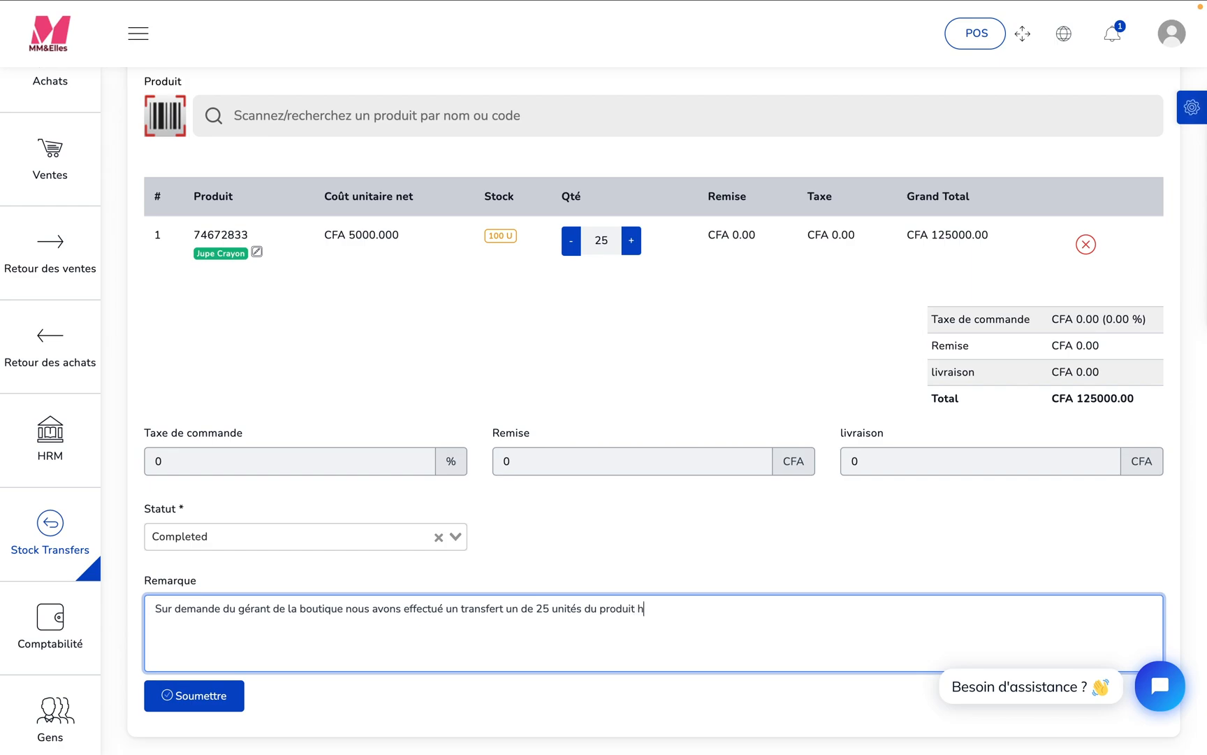
{"action": "key", "text": "BackSpace"}
{"action": "key", "text": "BackSpace"}
{"action": "key", "text": "BackSpace"}
{"action": "type", "text": "juoe crayon"}
{"action": "left_click", "coordinate": [652, 609]}
{"action": "key", "text": "BackSpace"}
{"action": "type", "text": "p"}
{"action": "left_click", "coordinate": [734, 612]}
{"action": "type", "text": "vers la boutique "}
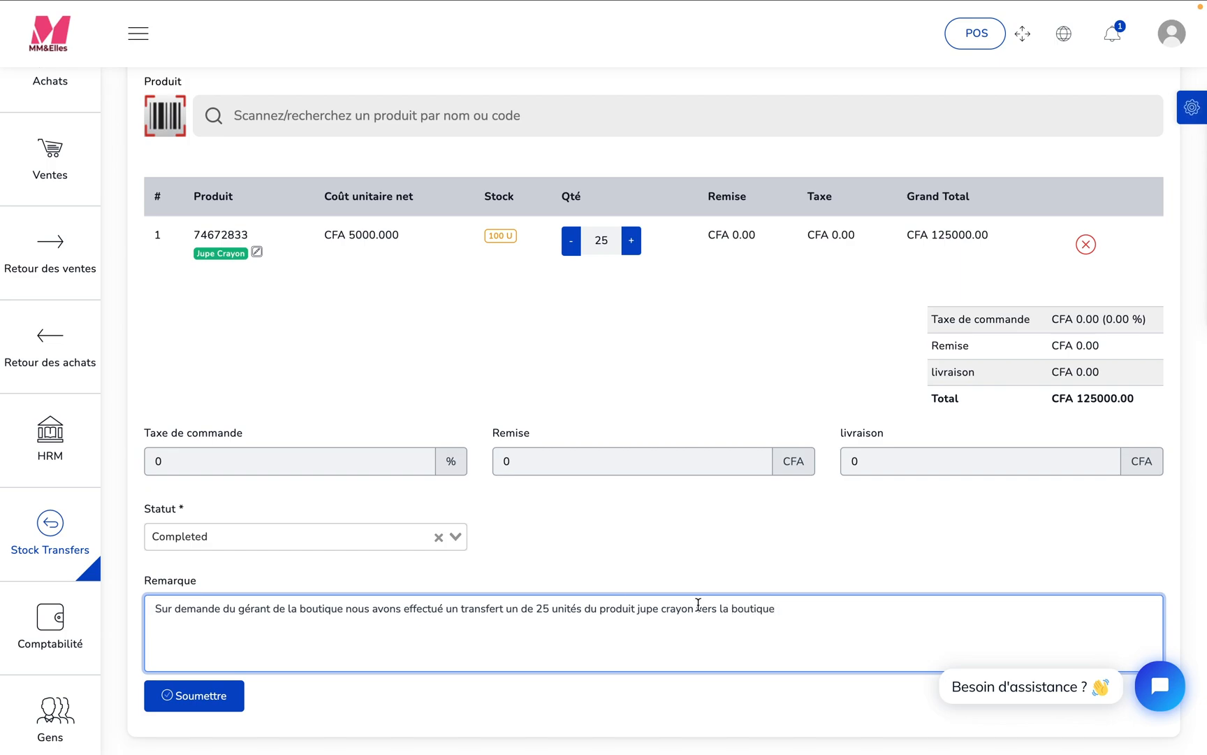
{"action": "type", "text": "ce jour 2 Fev 2025"}
- End the remark with "ce jour 2 Fev 2025" and submit the stock transfer
{"action": "left_click", "coordinate": [190, 697]}
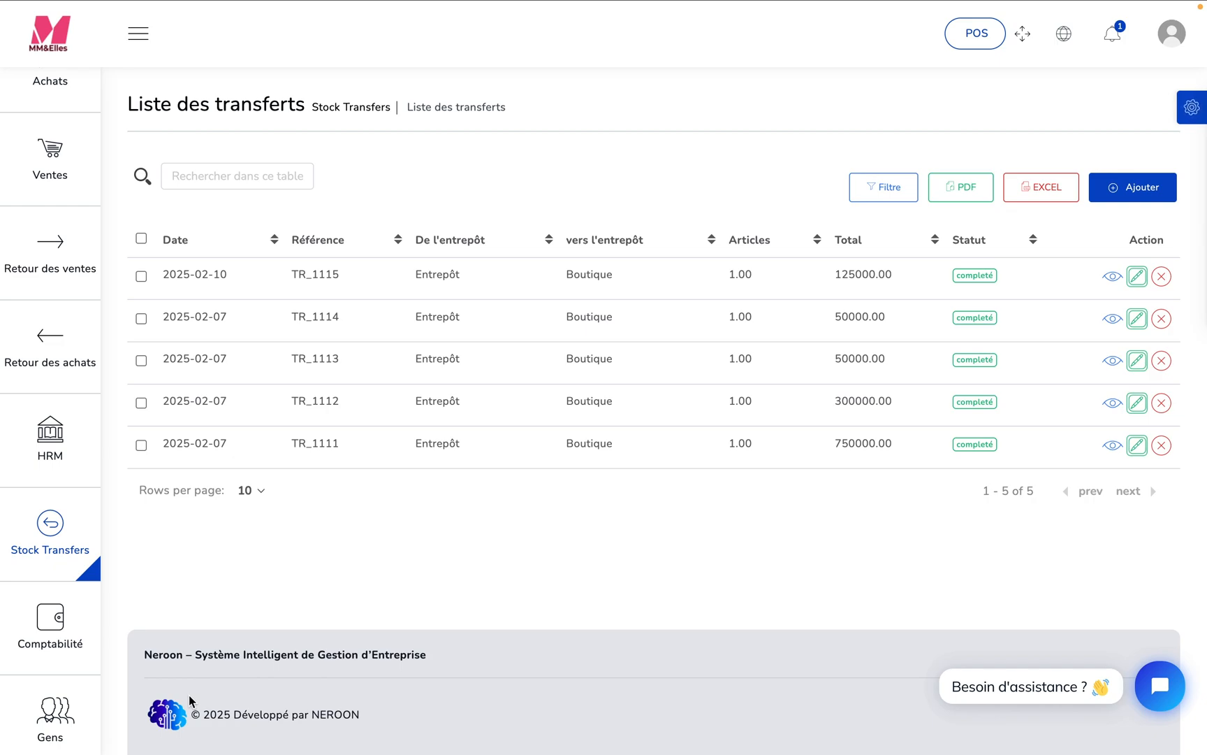
- Open the Évaluation des stocks report and check the stock of Boutique and of Entrepôt separately
{"action": "mouse_move", "coordinate": [67, 640]}
{"action": "left_click_drag", "start_coordinate": [93, 537], "coordinate": [87, 748]}
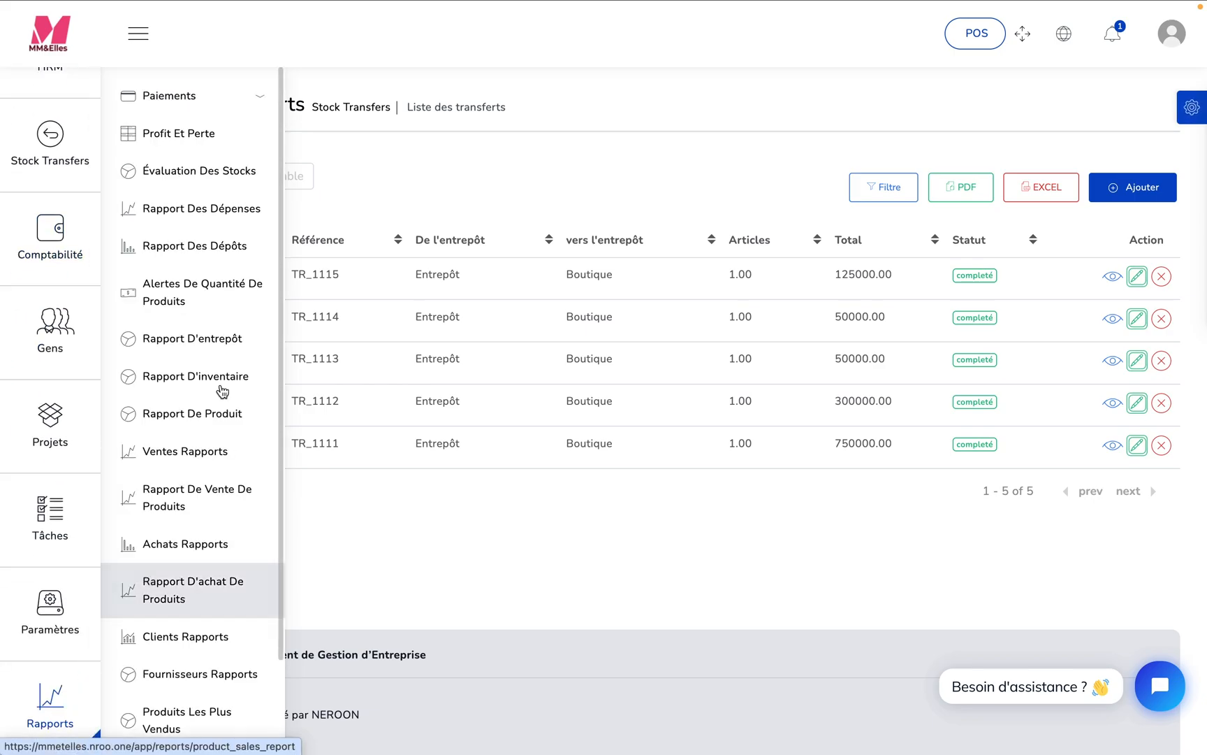
{"action": "left_click", "coordinate": [217, 180]}
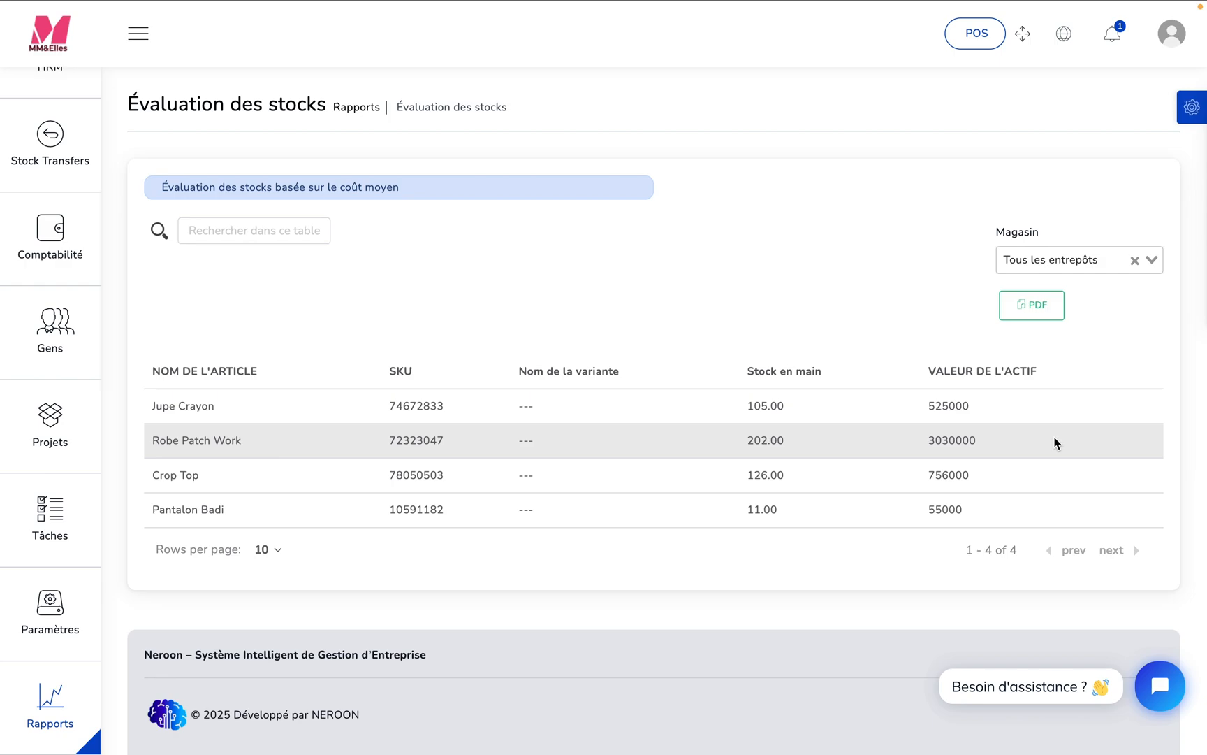
{"action": "left_click", "coordinate": [1152, 257]}
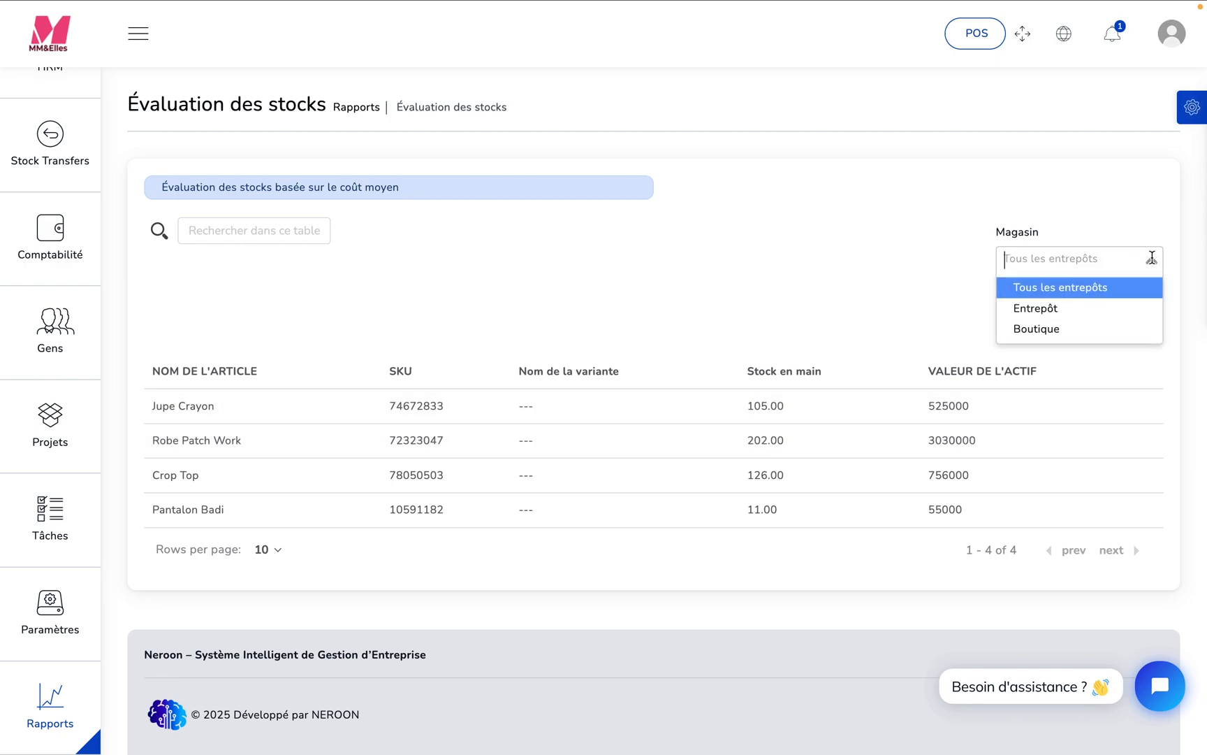
{"action": "left_click", "coordinate": [1096, 327]}
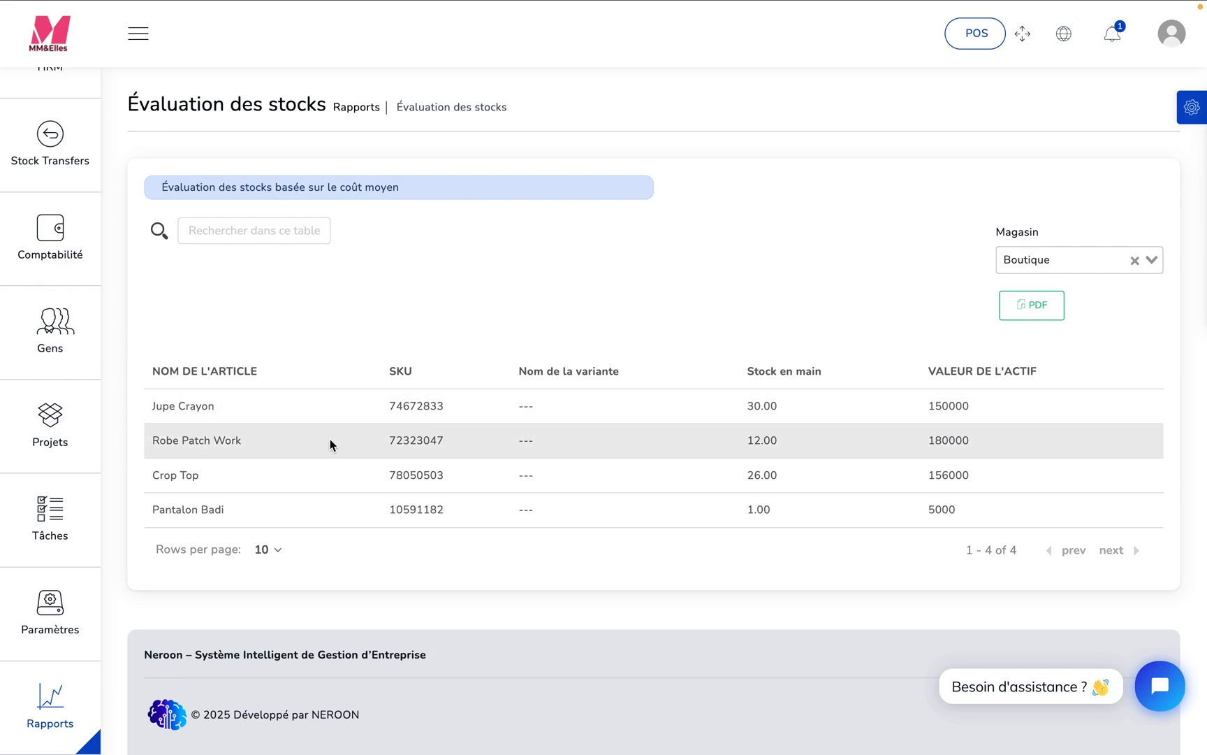
{"action": "left_click", "coordinate": [1155, 258]}
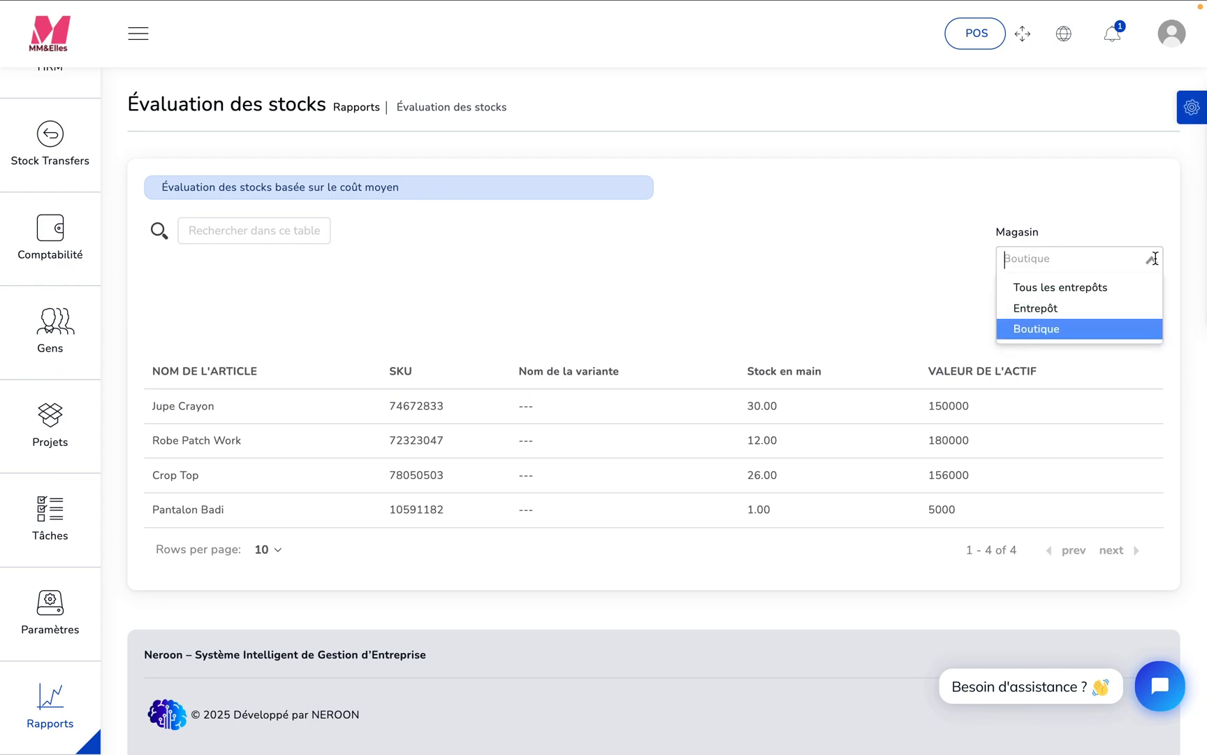
{"action": "left_click", "coordinate": [1069, 308]}
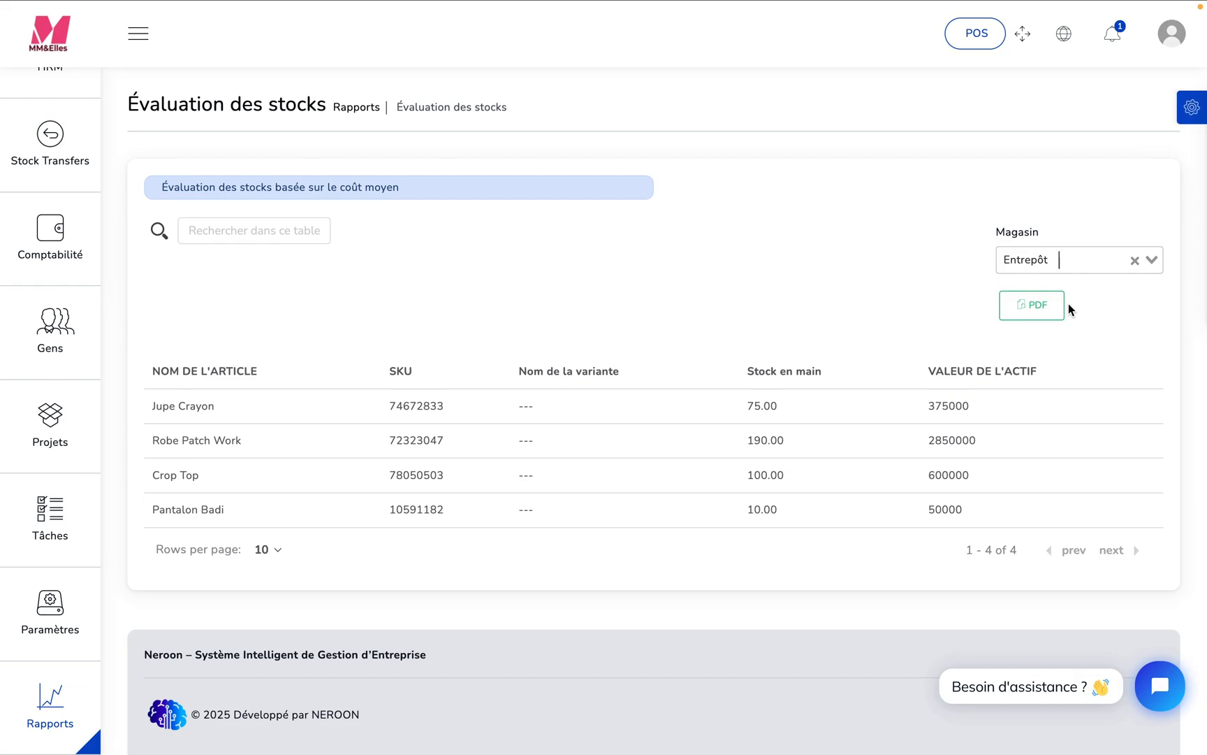
- Open the Rapport d'entrepôt for Boutique and examine the charts of item quantities and of value by cost and price
{"action": "mouse_move", "coordinate": [32, 712]}
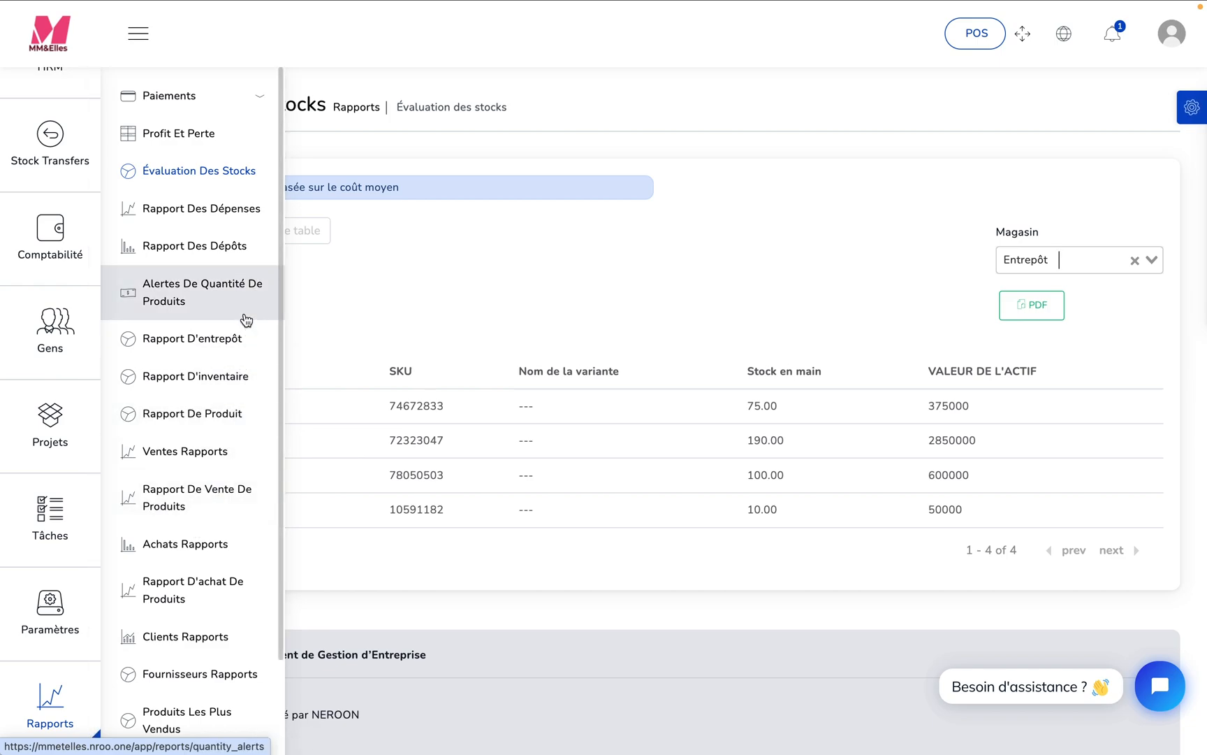
{"action": "left_click", "coordinate": [236, 339]}
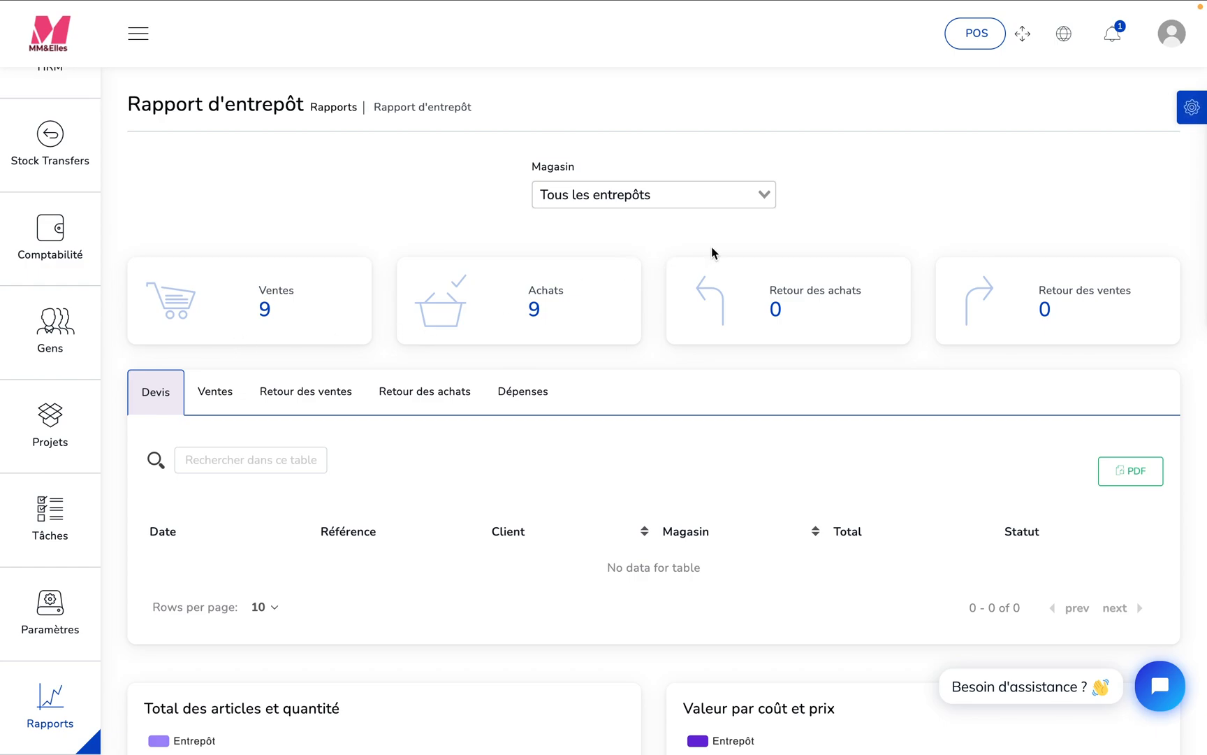
{"action": "left_click", "coordinate": [766, 202]}
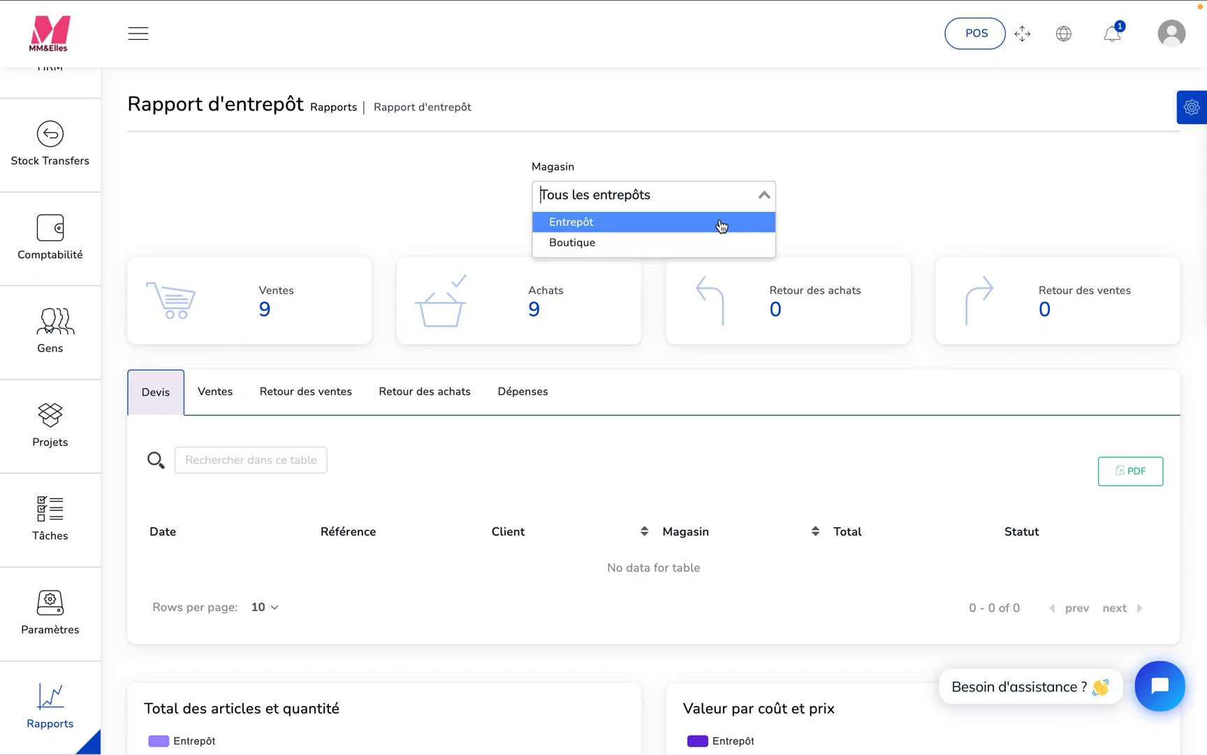
{"action": "left_click", "coordinate": [708, 242]}
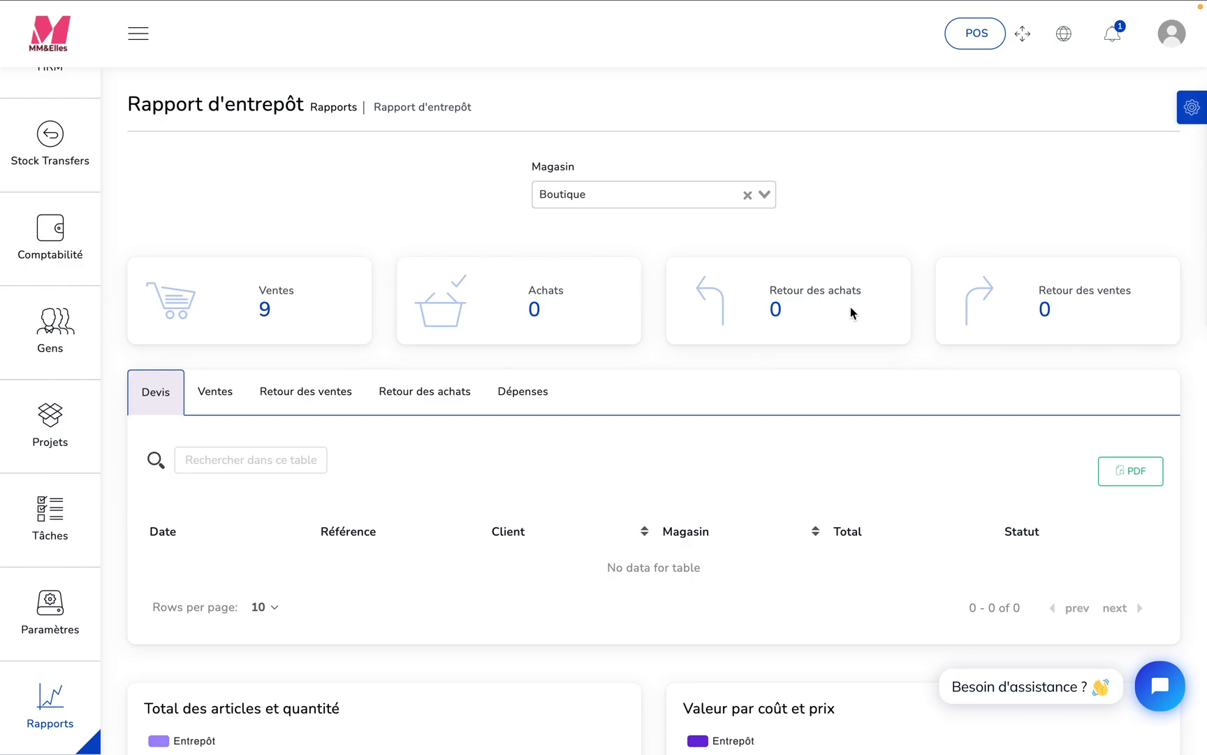
{"action": "scroll", "coordinate": [852, 312], "scroll_direction": "down", "scroll_amount": 5}
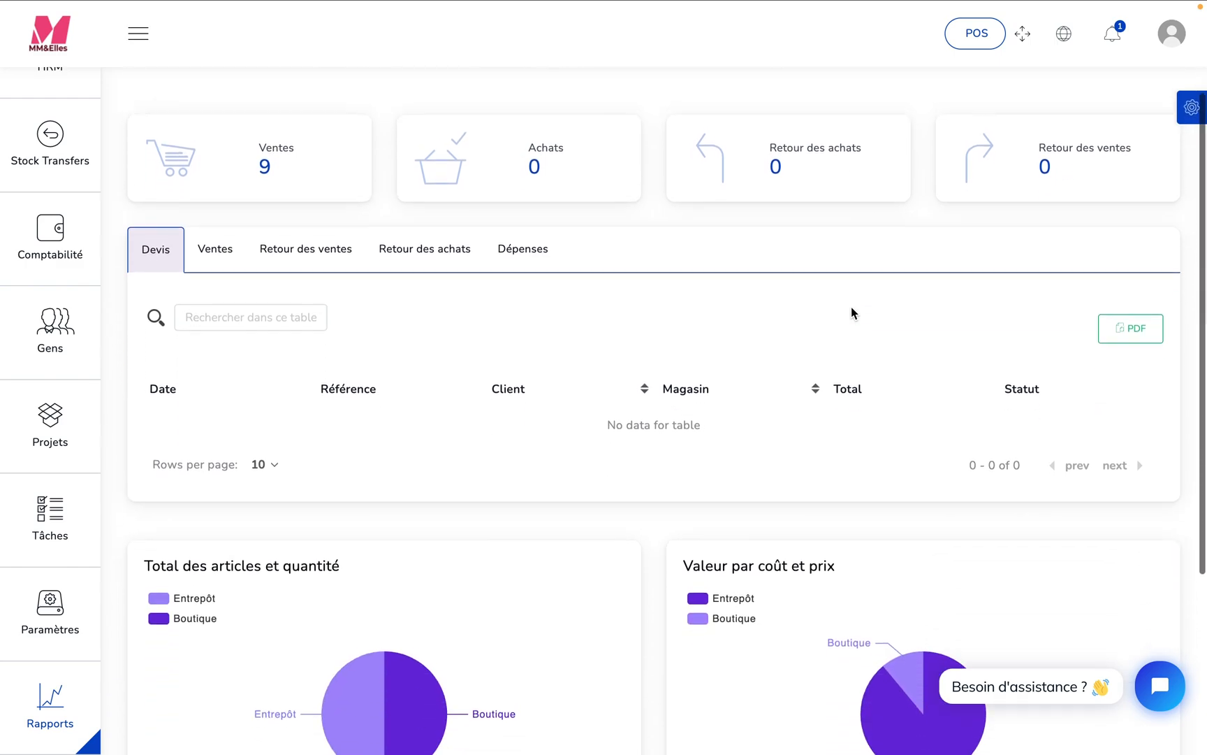
{"action": "scroll", "coordinate": [851, 313], "scroll_direction": "down", "scroll_amount": 2}
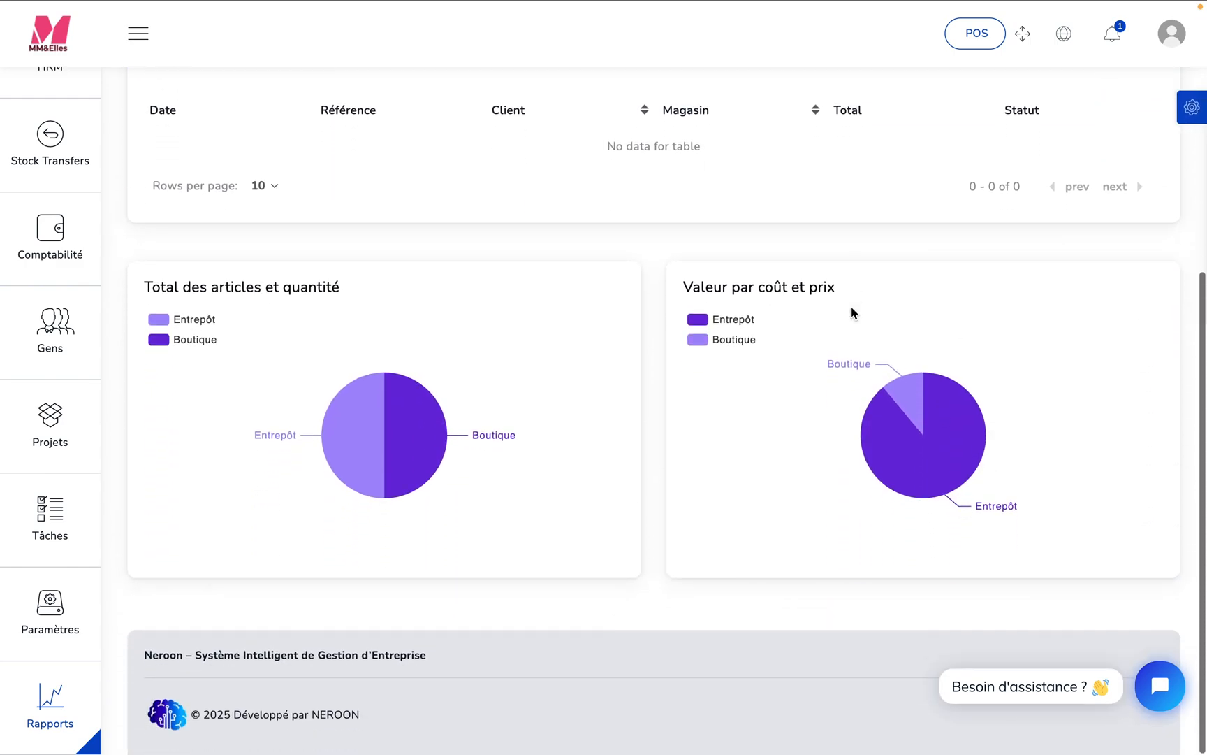
{"action": "mouse_move", "coordinate": [858, 383]}
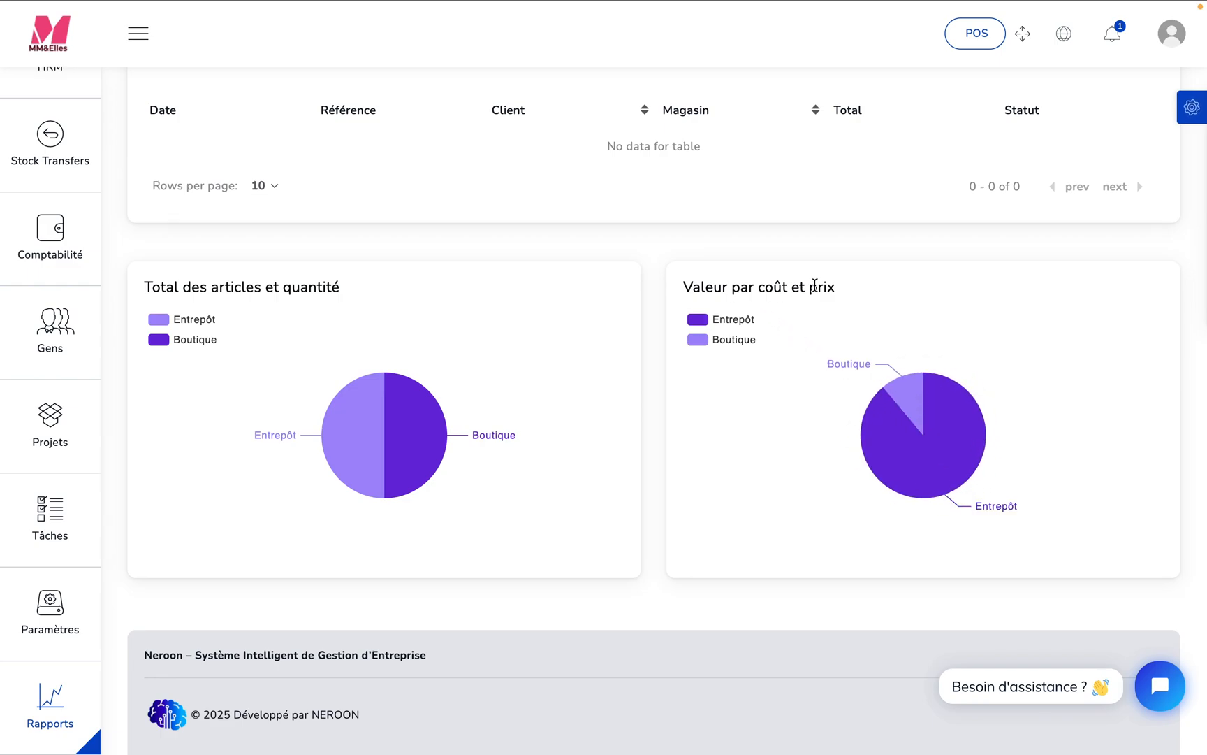
{"action": "mouse_move", "coordinate": [932, 412]}
{"action": "mouse_move", "coordinate": [336, 426]}
- Start a new stock adjustment for the Boutique warehouse
{"action": "mouse_move", "coordinate": [42, 720]}
{"action": "mouse_move", "coordinate": [75, 590]}
{"action": "scroll", "coordinate": [87, 580], "scroll_direction": "up", "scroll_amount": 10}
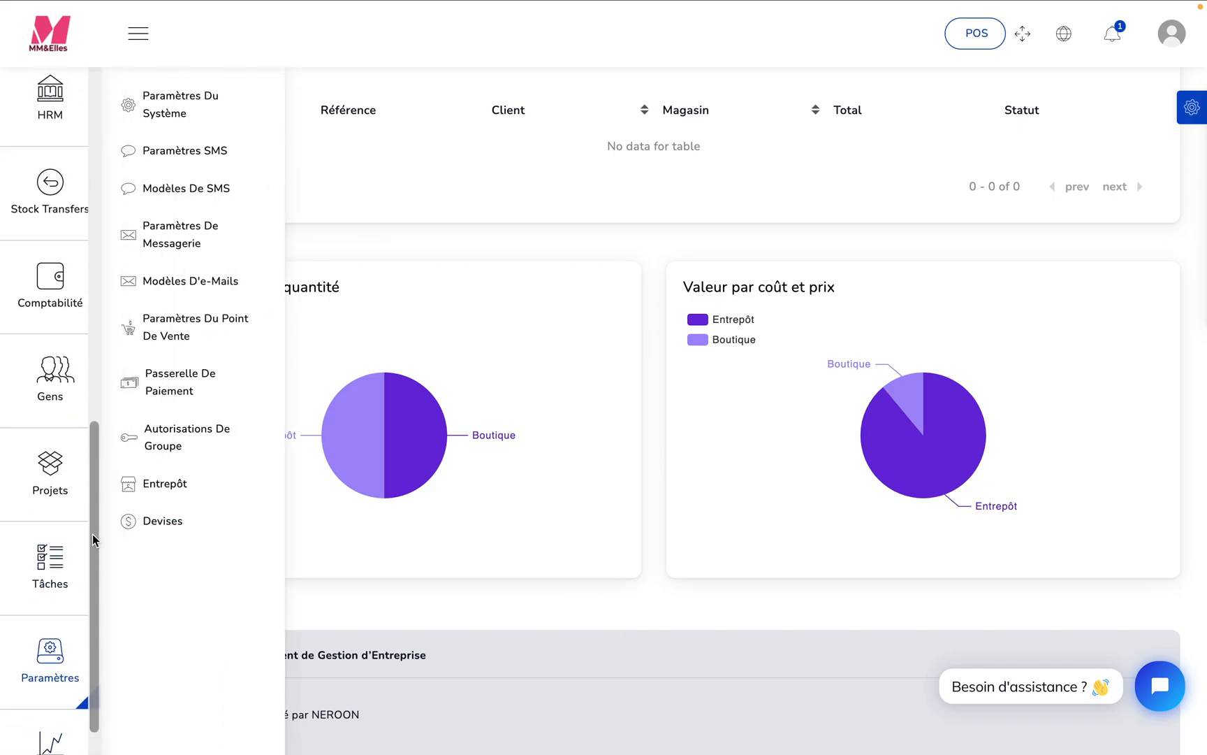
{"action": "mouse_move", "coordinate": [80, 228]}
{"action": "scroll", "coordinate": [80, 228], "scroll_direction": "up", "scroll_amount": 2}
{"action": "mouse_move", "coordinate": [80, 194]}
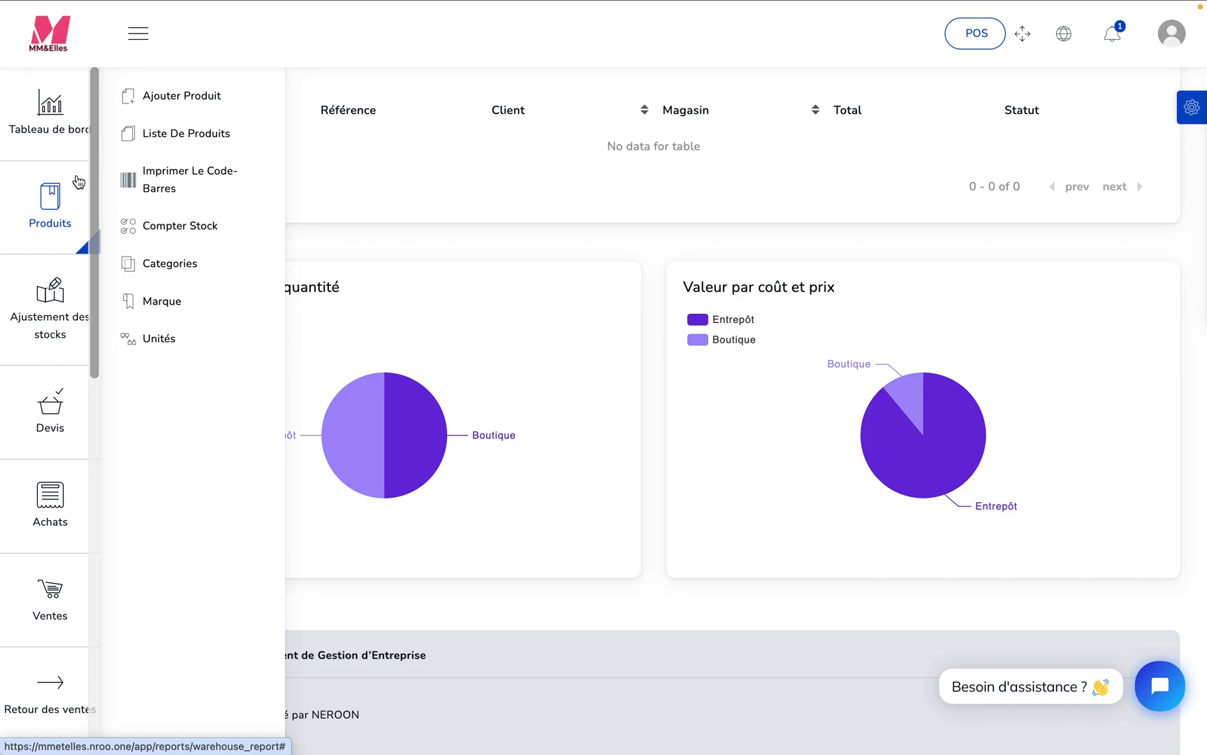
{"action": "mouse_move", "coordinate": [43, 318]}
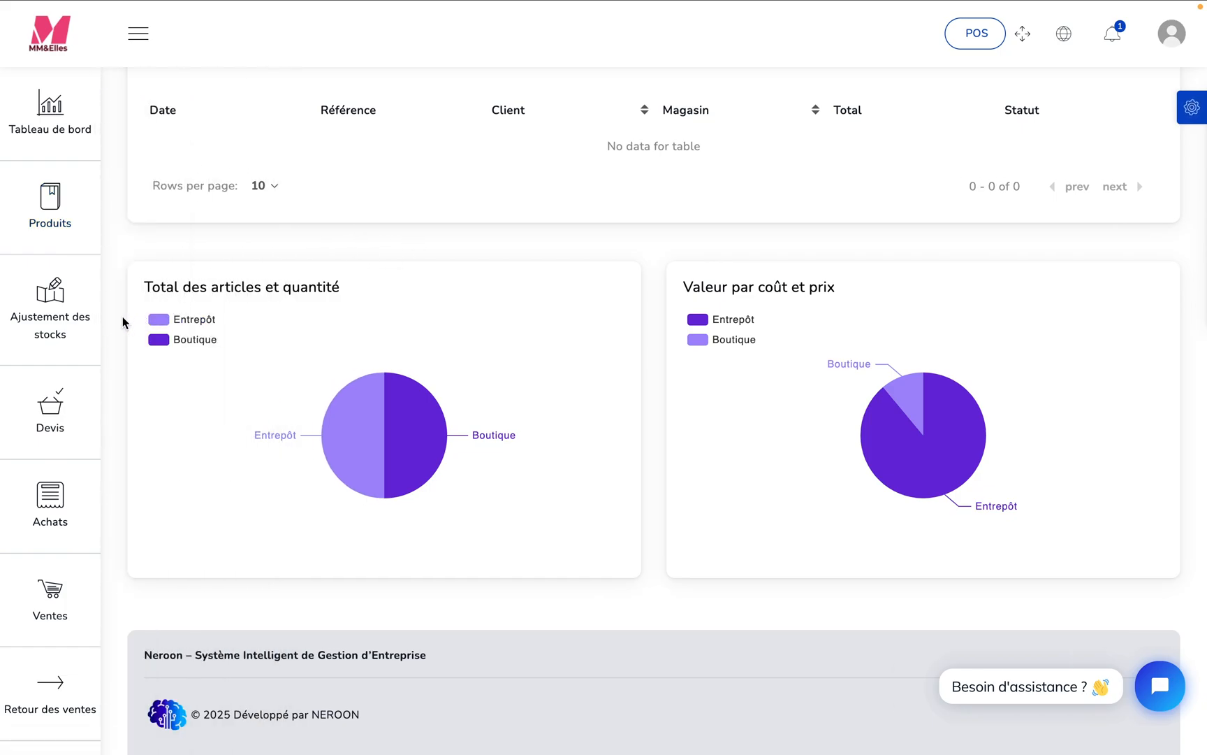
{"action": "mouse_move", "coordinate": [60, 304]}
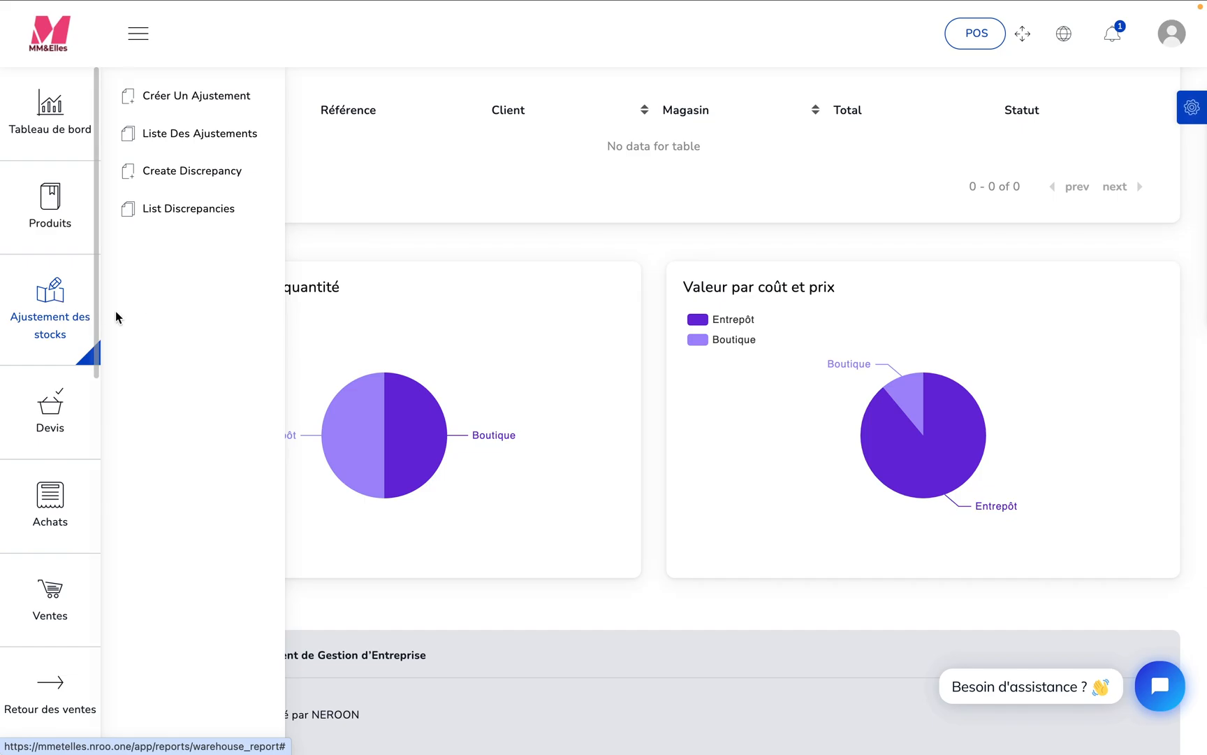
{"action": "left_click", "coordinate": [208, 104]}
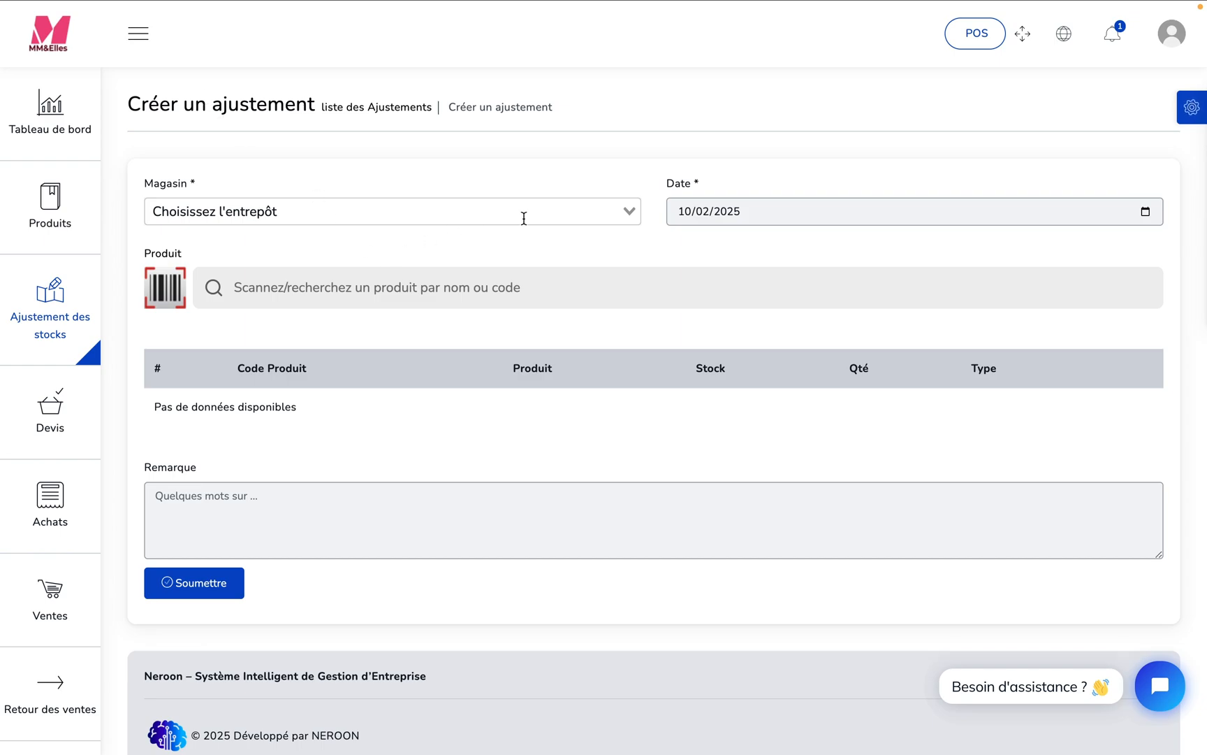
{"action": "left_click", "coordinate": [628, 212]}
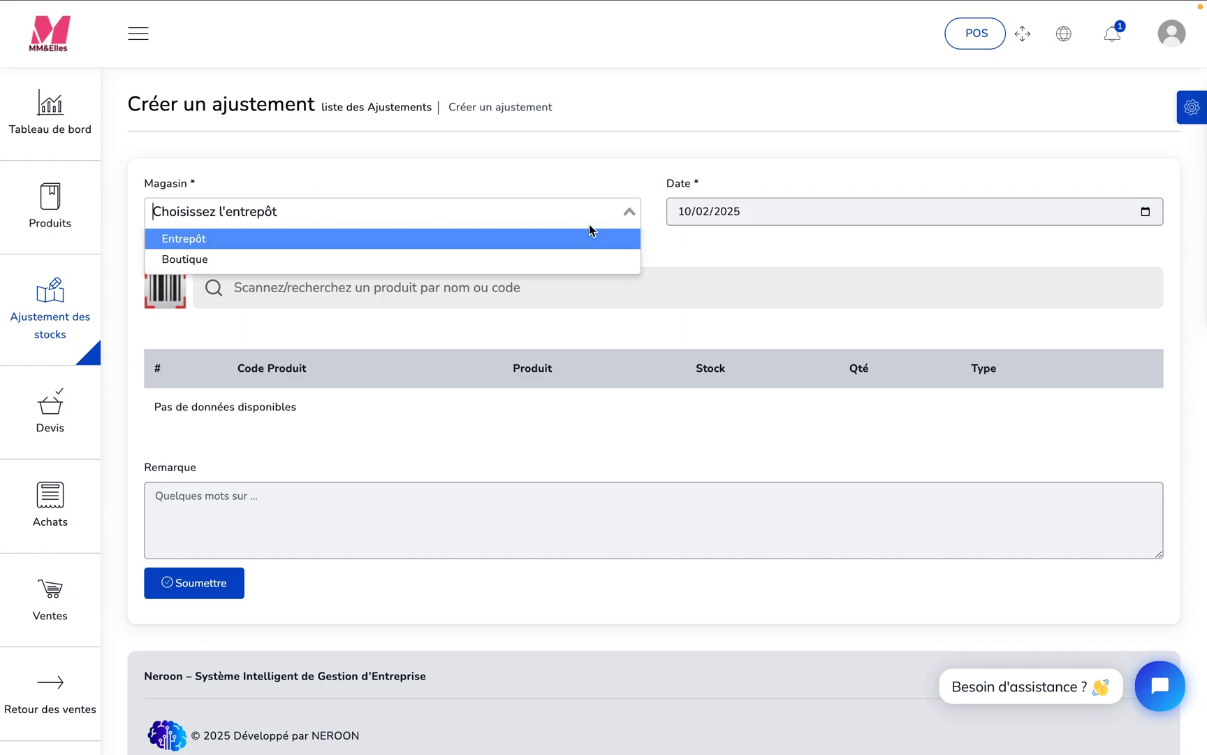
{"action": "left_click", "coordinate": [500, 260]}
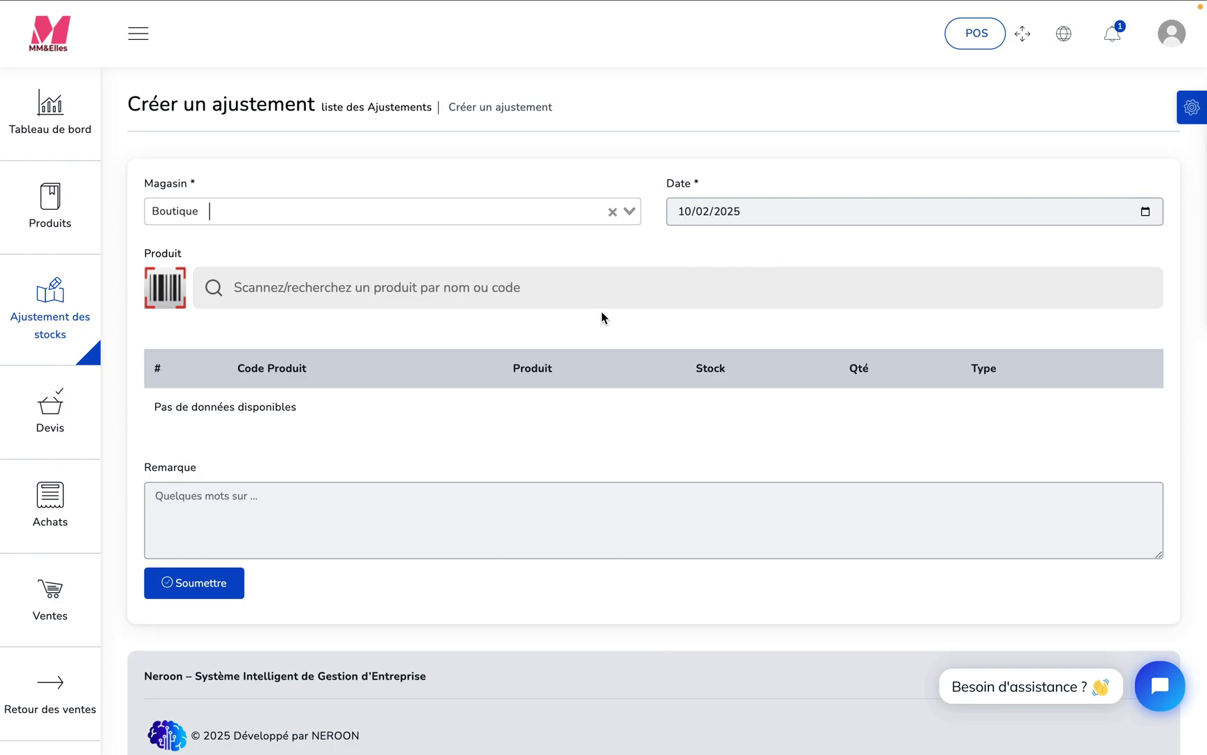
- Search for "jup" and add the product Jupe Crayon to the stock adjustment
{"action": "left_click", "coordinate": [548, 288]}
{"action": "type", "text": "jup"}
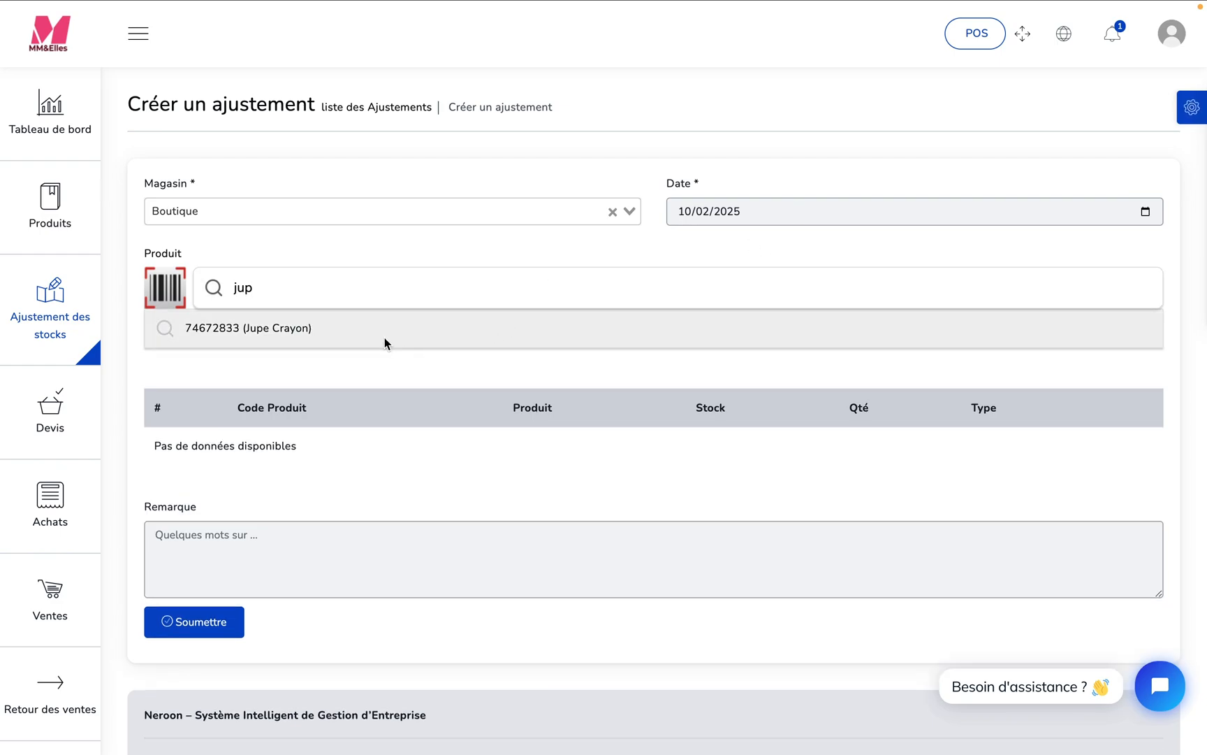
{"action": "left_click", "coordinate": [384, 334]}
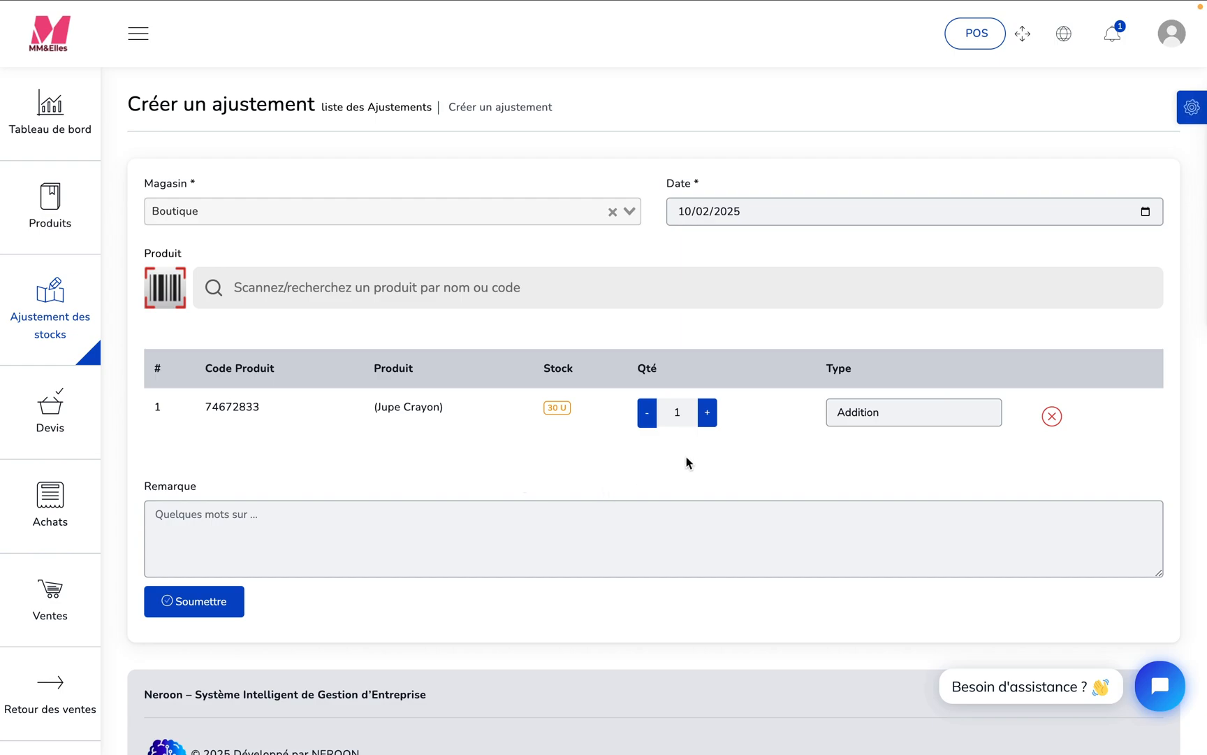
- Set the Jupe Crayon adjustment type to Soustraction and the quantity to 4
{"action": "left_click", "coordinate": [889, 415]}
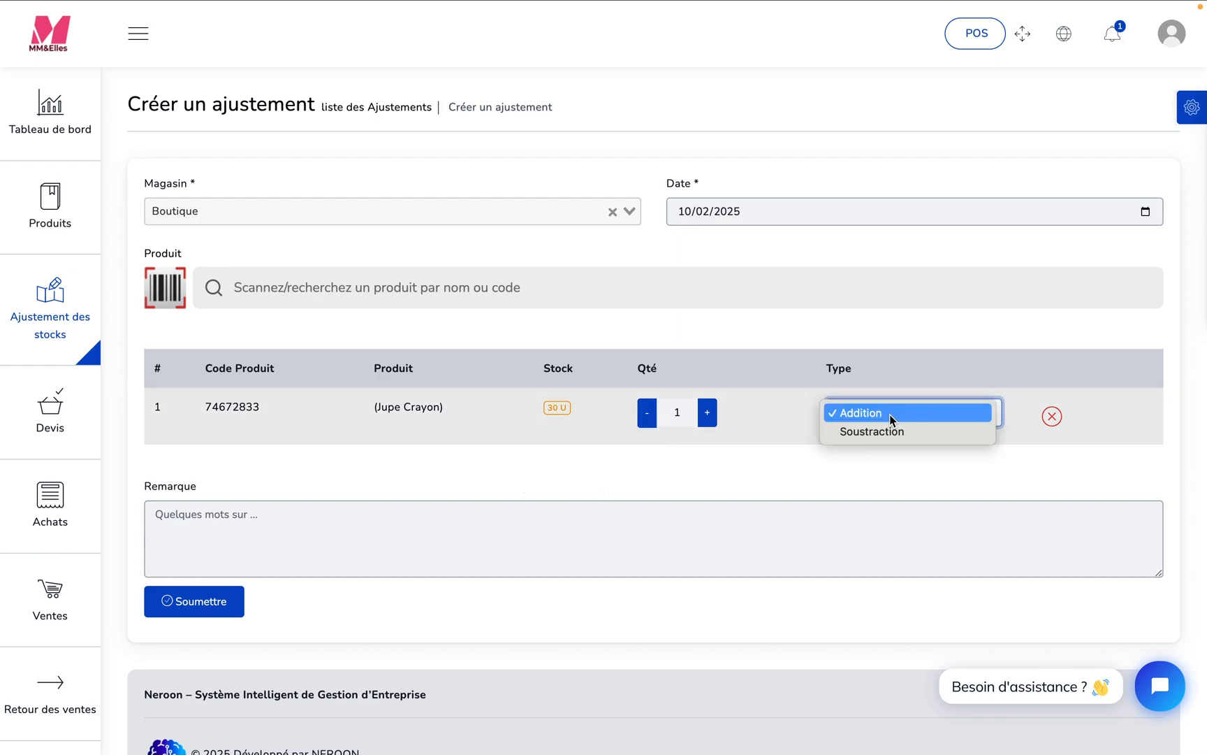
{"action": "left_click", "coordinate": [879, 435]}
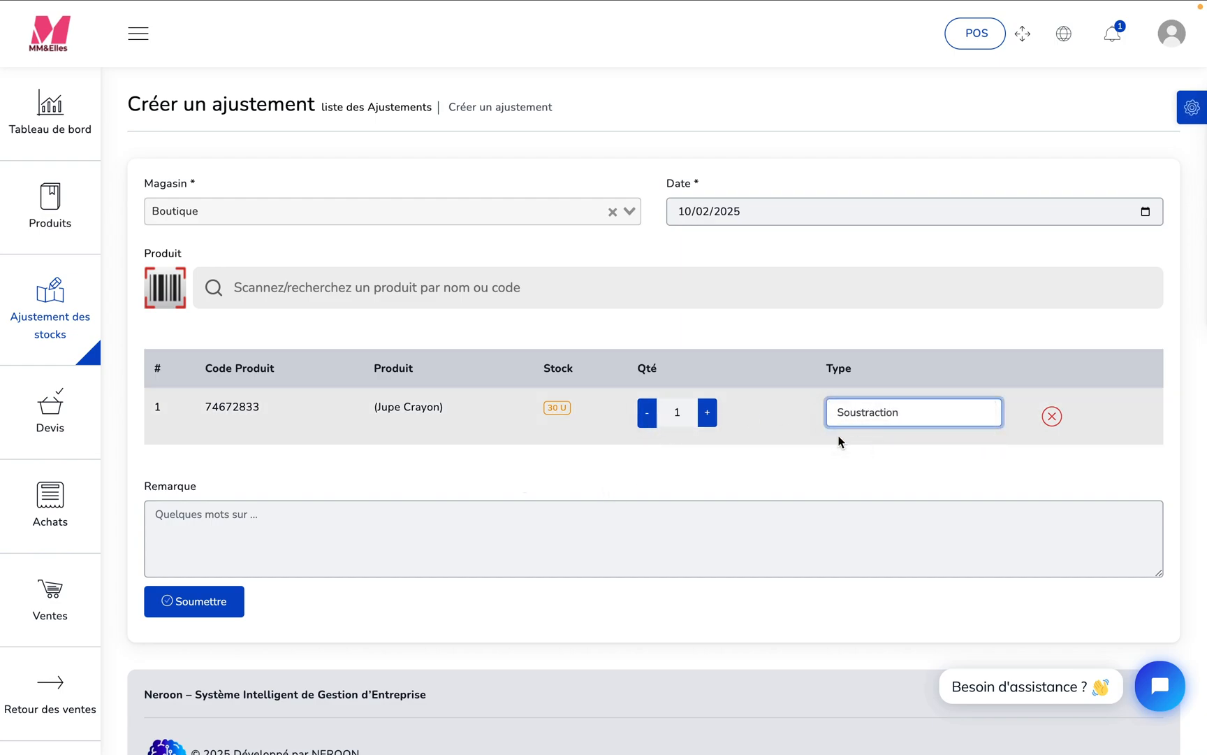
{"action": "left_click", "coordinate": [647, 418]}
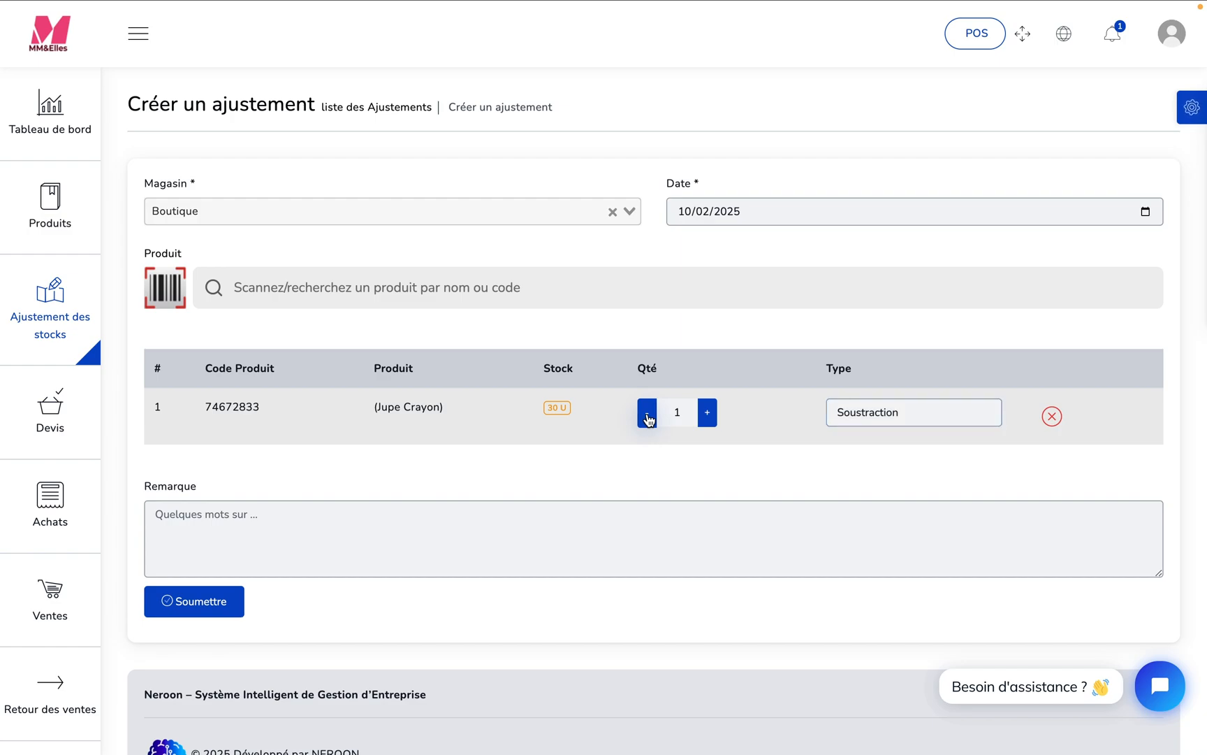
{"action": "left_click", "coordinate": [682, 413]}
{"action": "key", "text": "BackSpace"}
{"action": "type", "text": "4"}
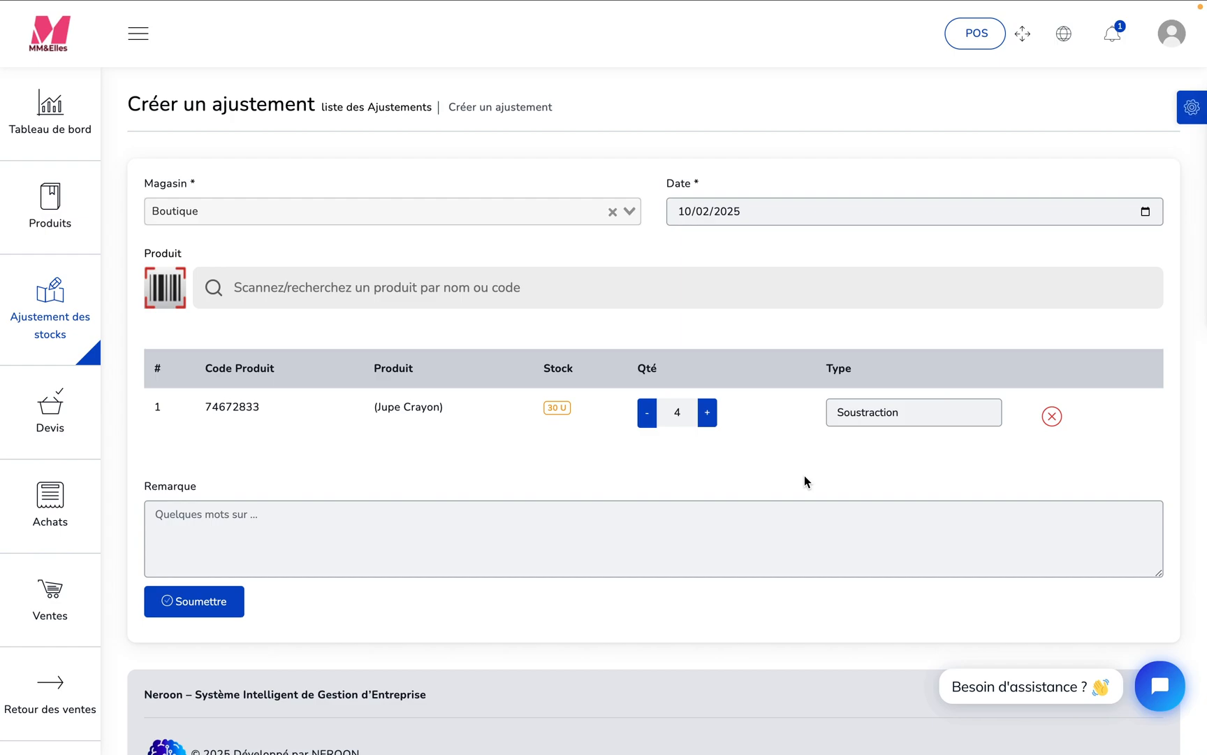
- Change the Jupe Crayon adjustment type to Addition
{"action": "left_click", "coordinate": [911, 413]}
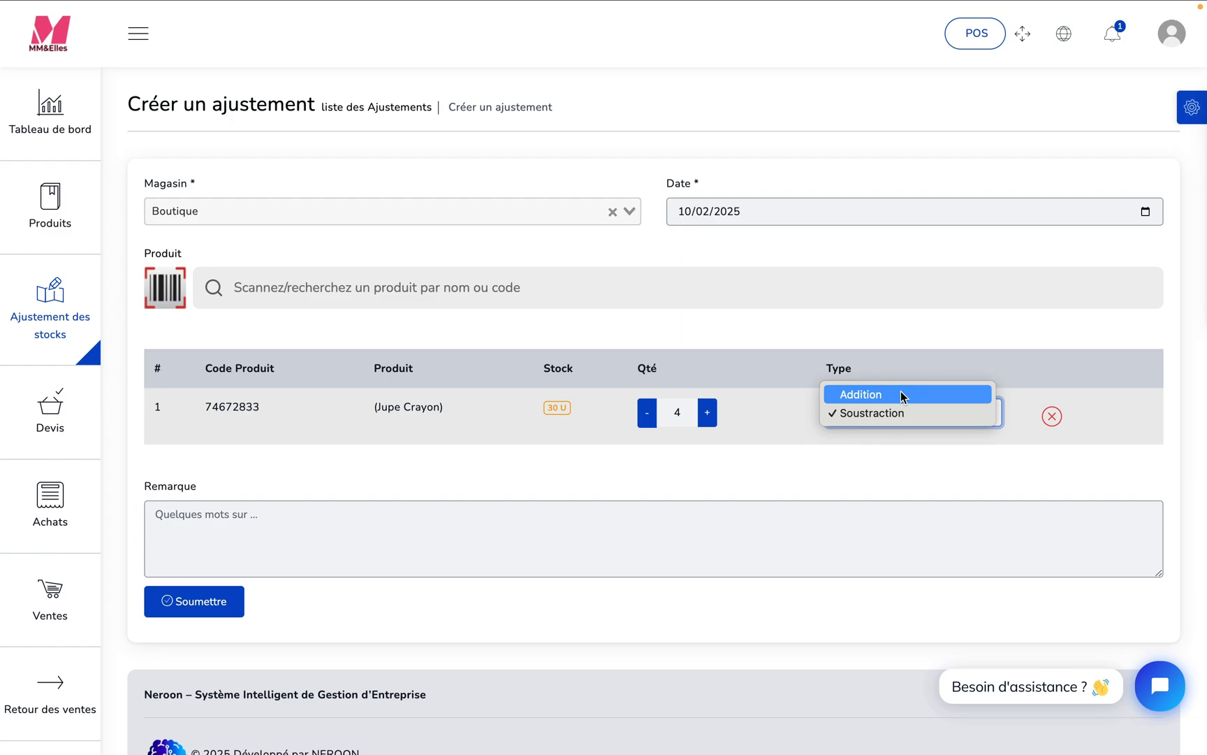
{"action": "left_click", "coordinate": [901, 395]}
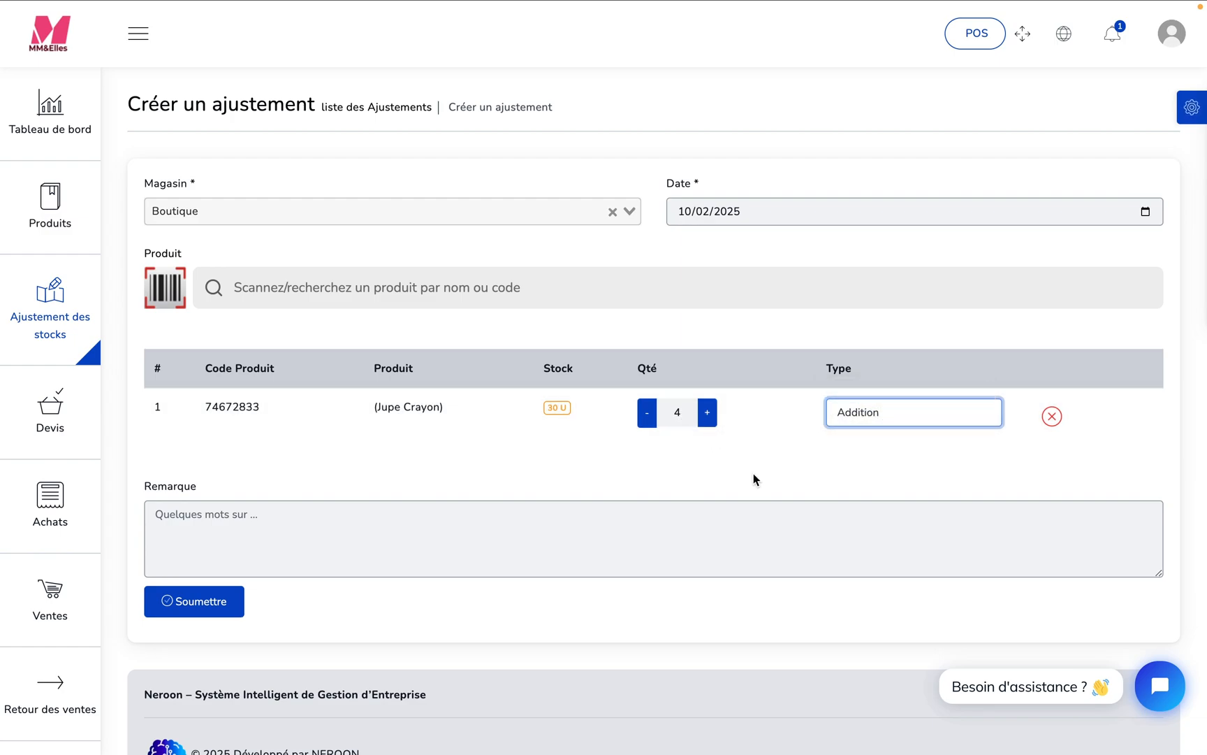
{"action": "left_click", "coordinate": [577, 558]}
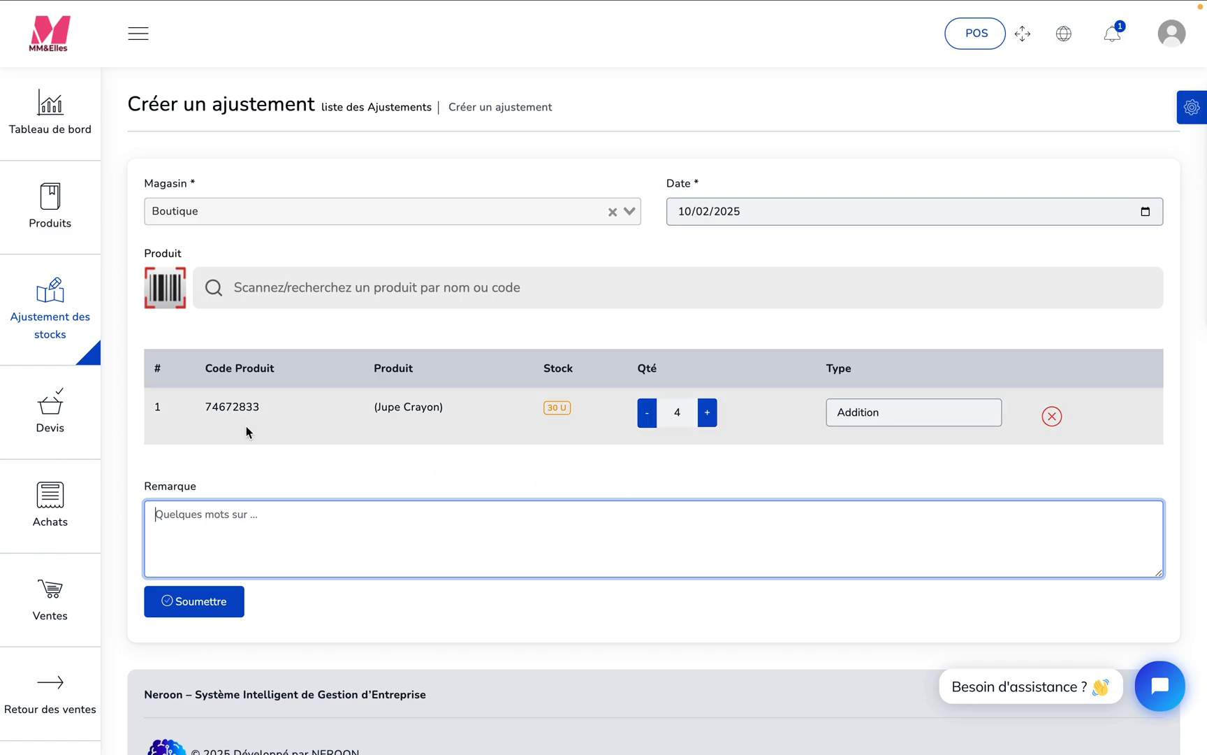
{"action": "mouse_move", "coordinate": [97, 334]}
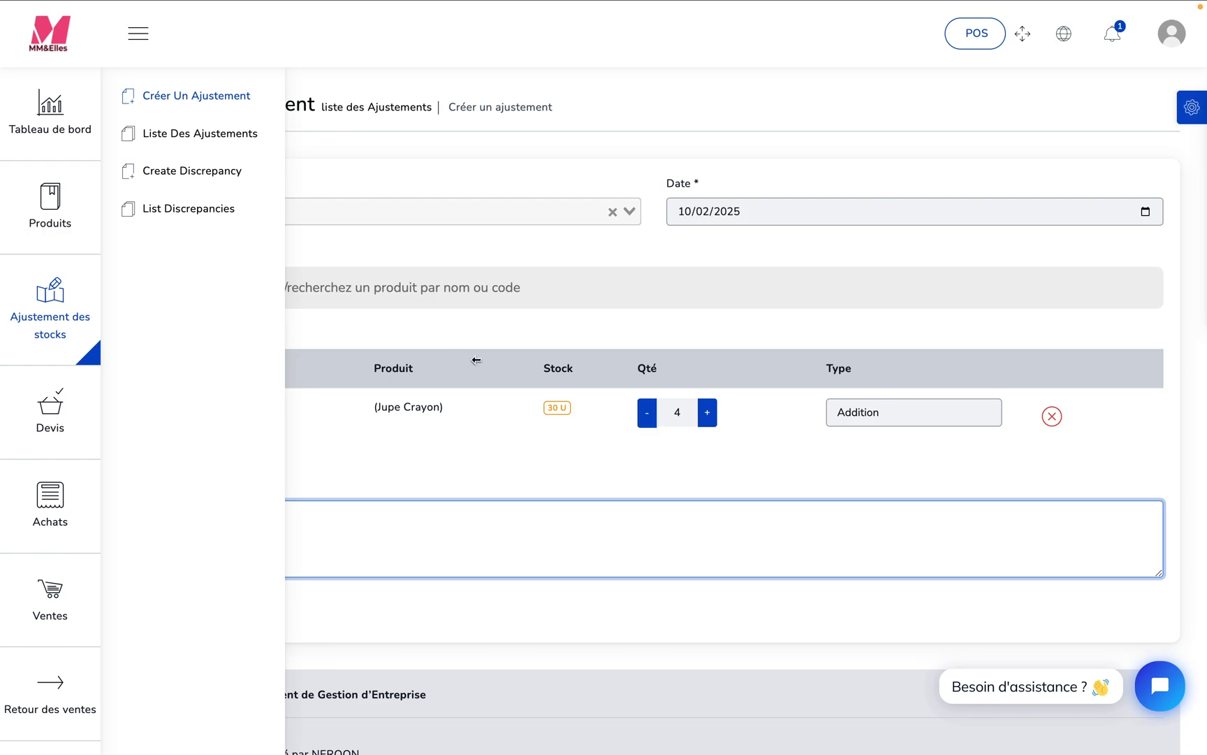
{"action": "left_click", "coordinate": [657, 446]}
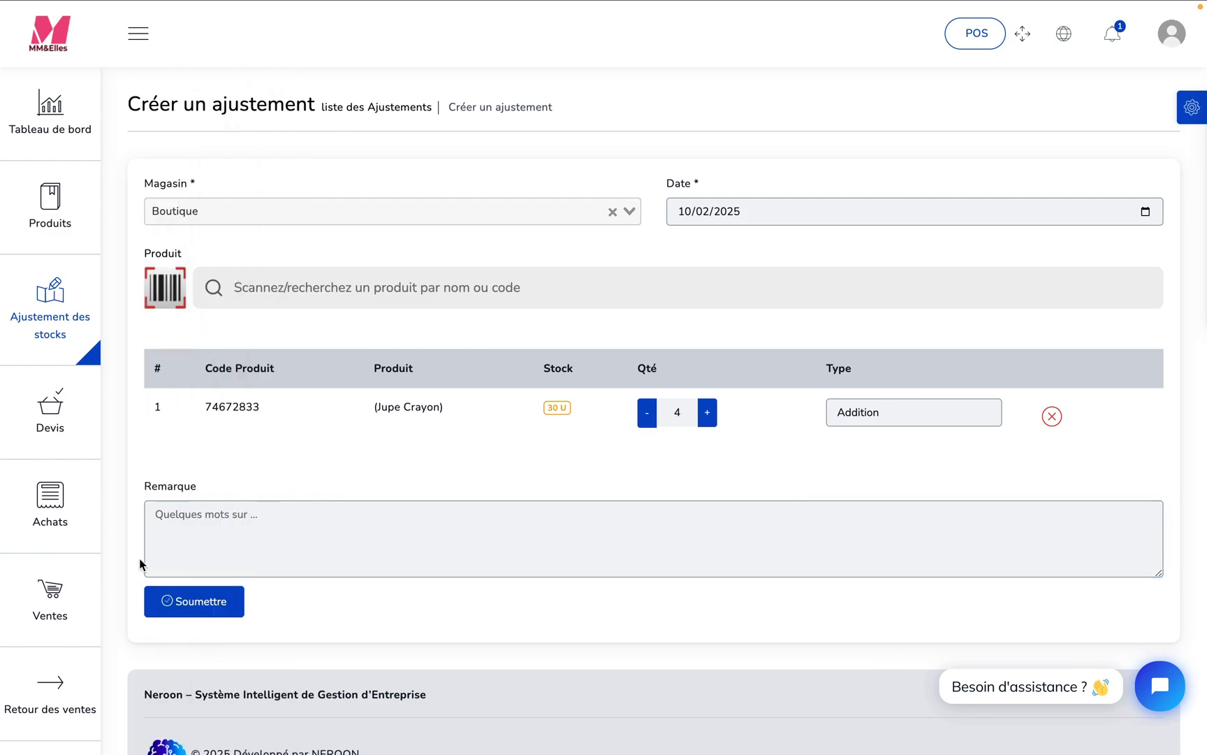
- Start a new stock discrepancy for the Boutique warehouse
{"action": "mouse_move", "coordinate": [61, 429]}
{"action": "mouse_move", "coordinate": [66, 311]}
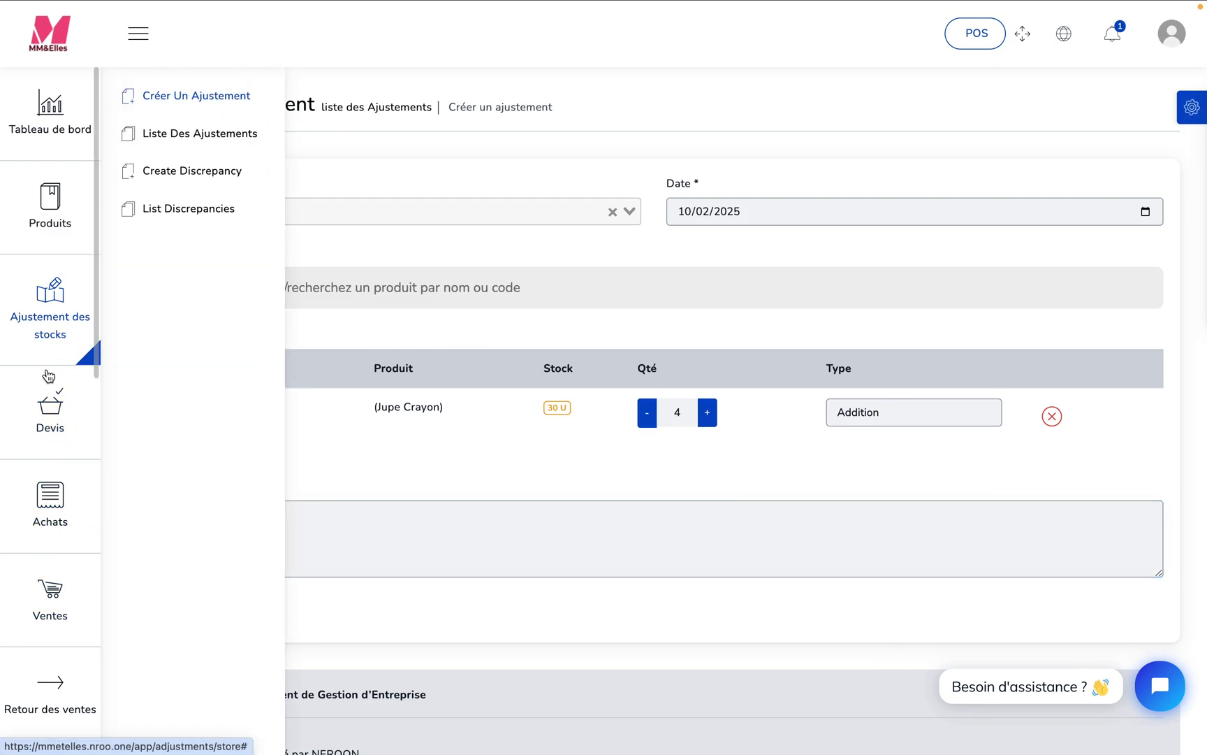
{"action": "left_click", "coordinate": [209, 178]}
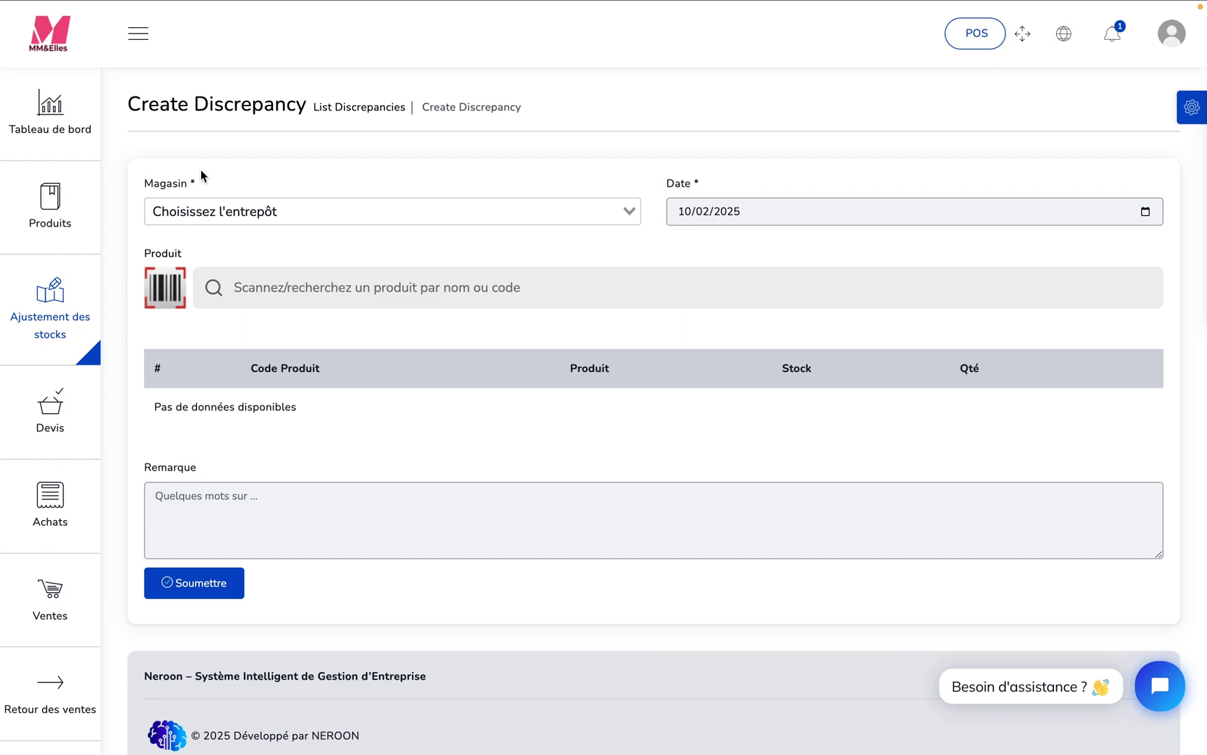
{"action": "left_click", "coordinate": [627, 211]}
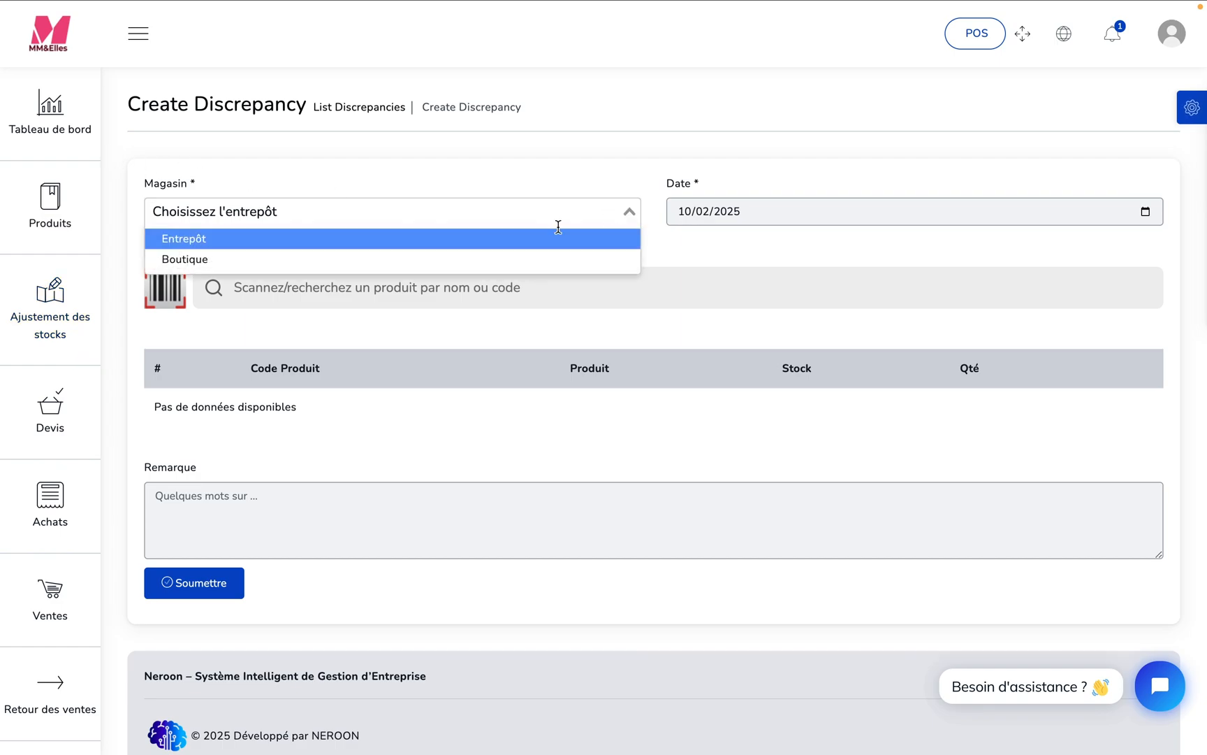
{"action": "left_click", "coordinate": [472, 258]}
- Search for "jup" and add the product Jupe Crayon to the discrepancy
{"action": "left_click", "coordinate": [508, 296]}
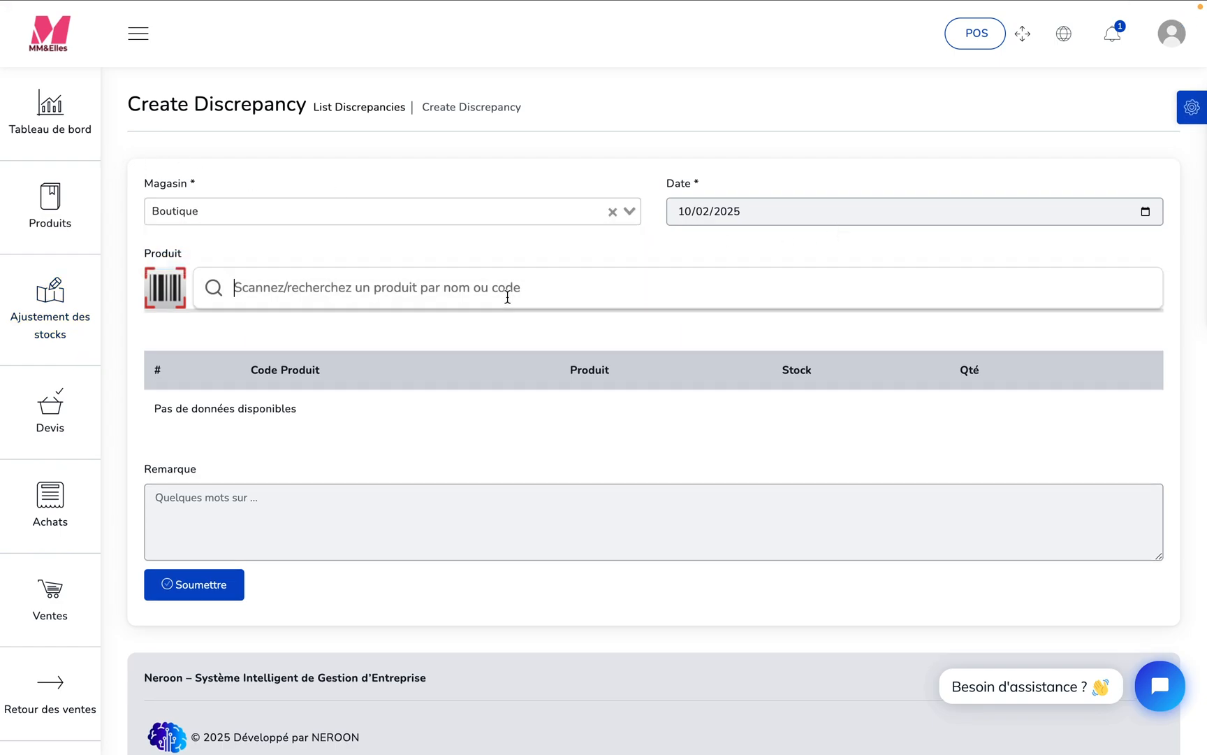
{"action": "type", "text": "juoe"}
{"action": "key", "text": "BackSpace"}
{"action": "key", "text": "BackSpace"}
{"action": "type", "text": "p"}
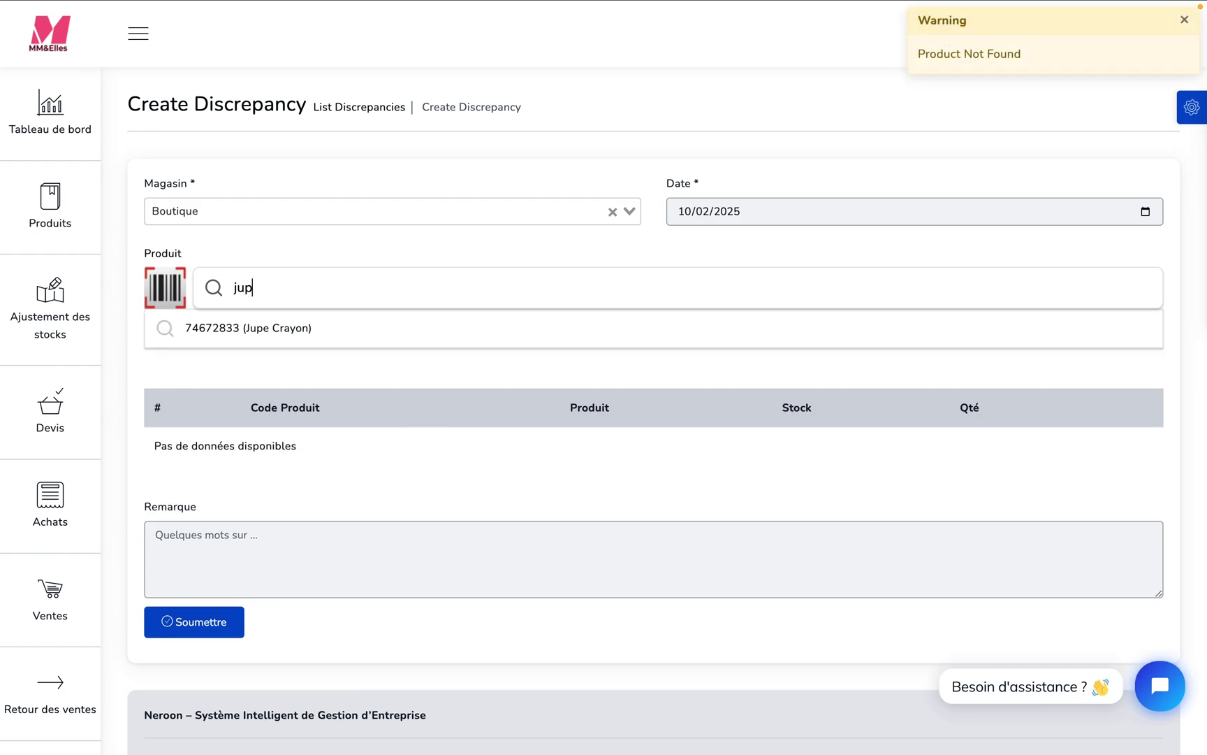
{"action": "left_click", "coordinate": [439, 333]}
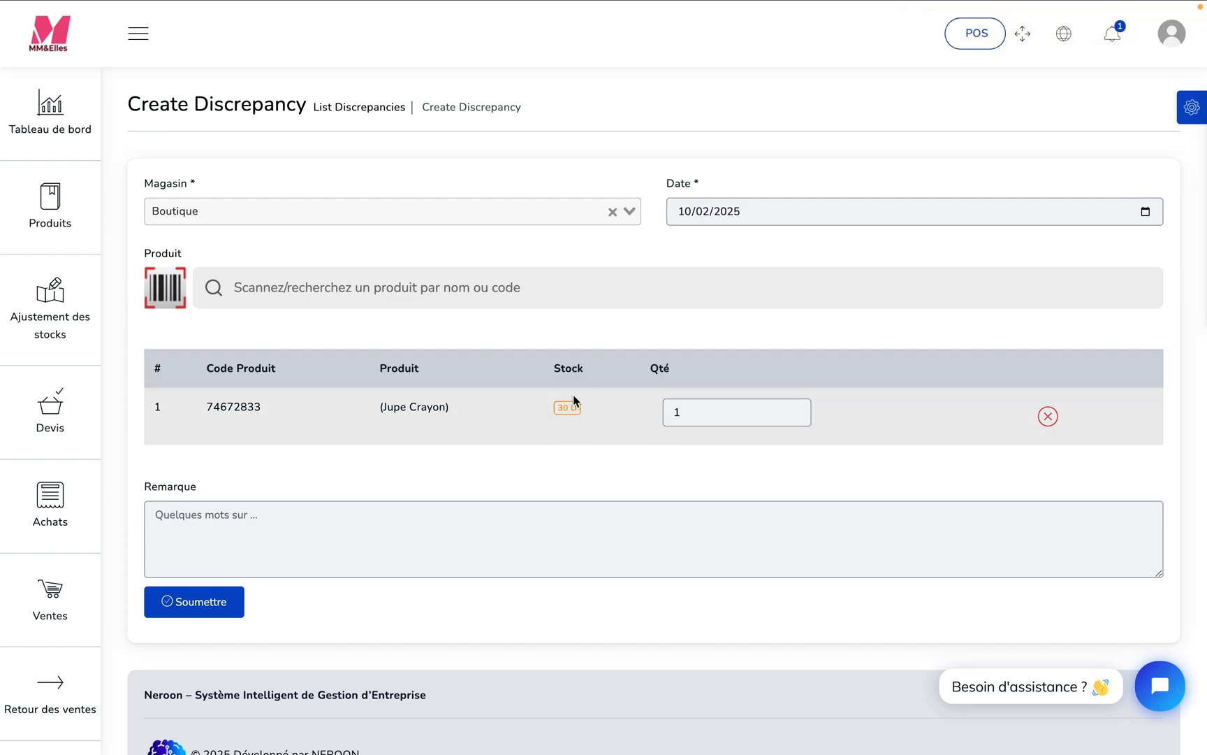
- Try the quantities 5 and 30 for Jupe Crayon in the discrepancy
{"action": "left_click", "coordinate": [700, 411]}
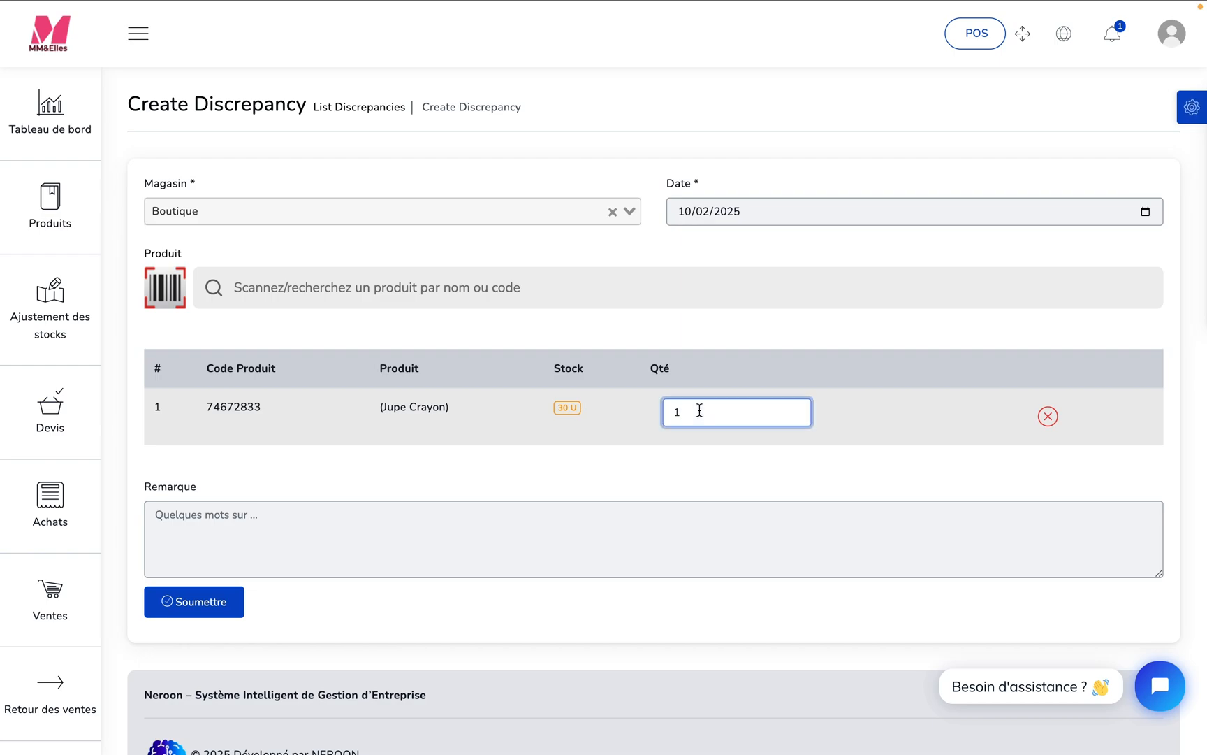
{"action": "key", "text": "BackSpace"}
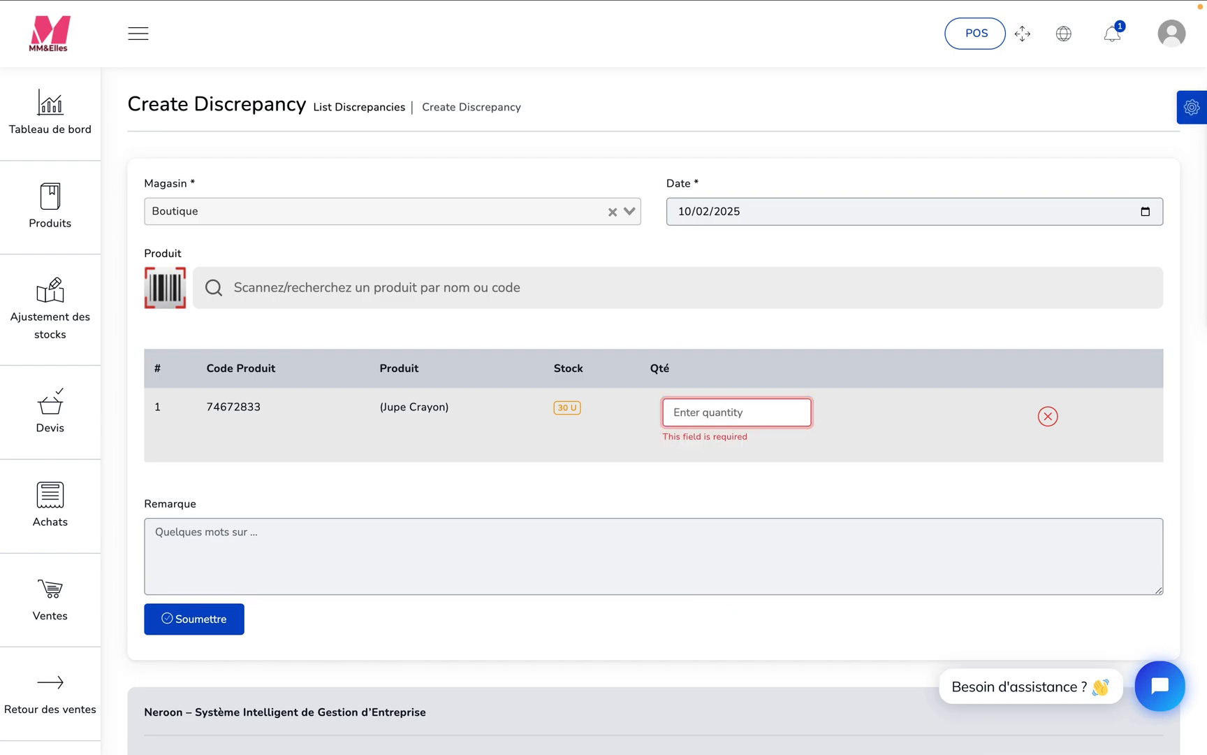
{"action": "type", "text": "5"}
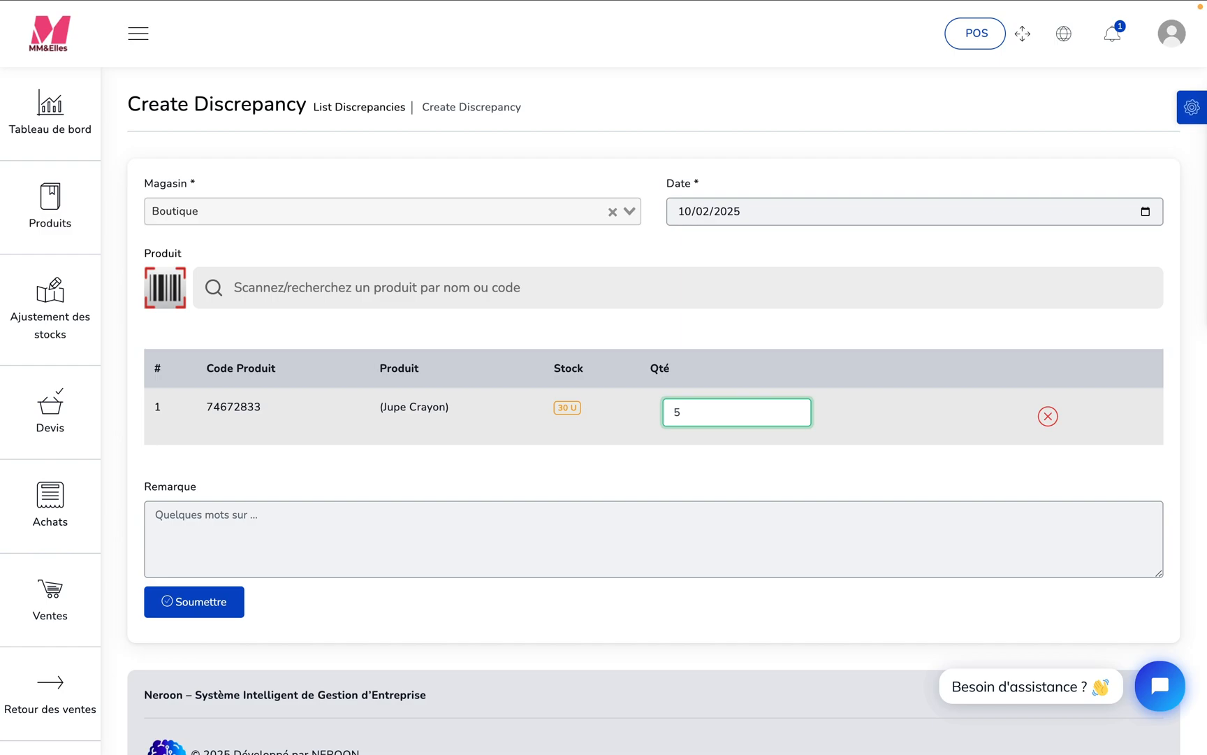
{"action": "key", "text": "BackSpace"}
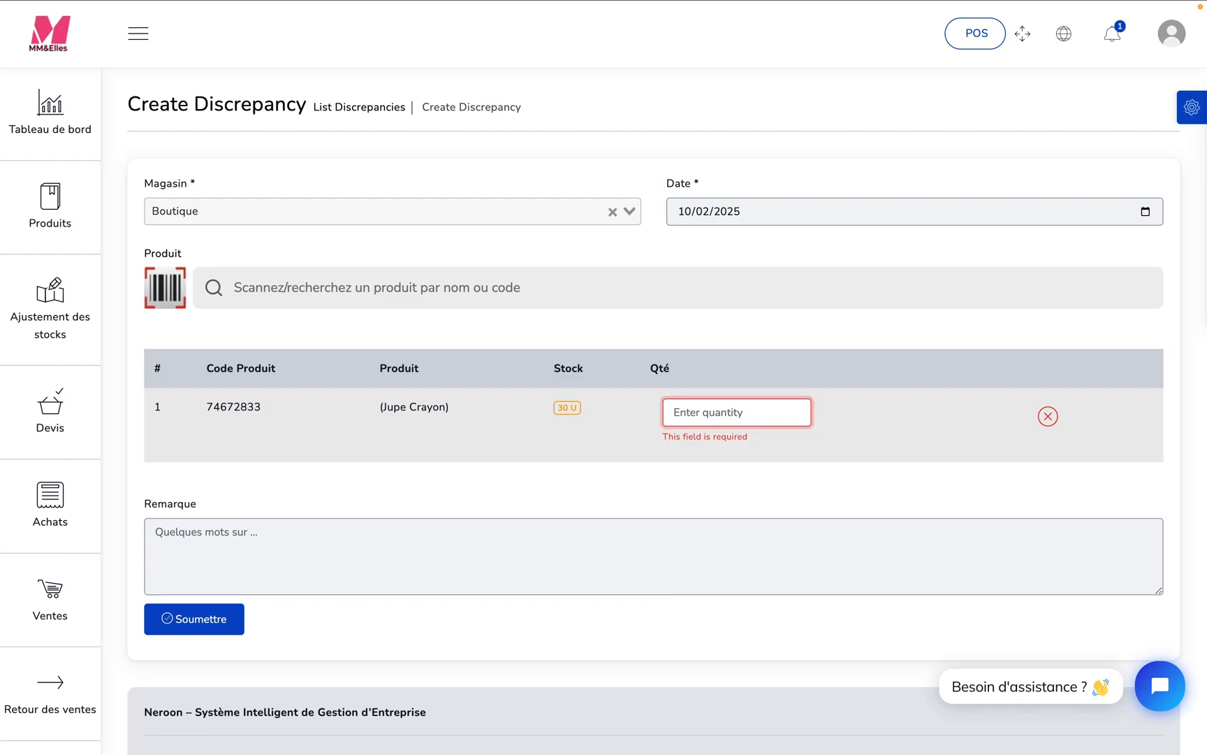
{"action": "type", "text": "5"}
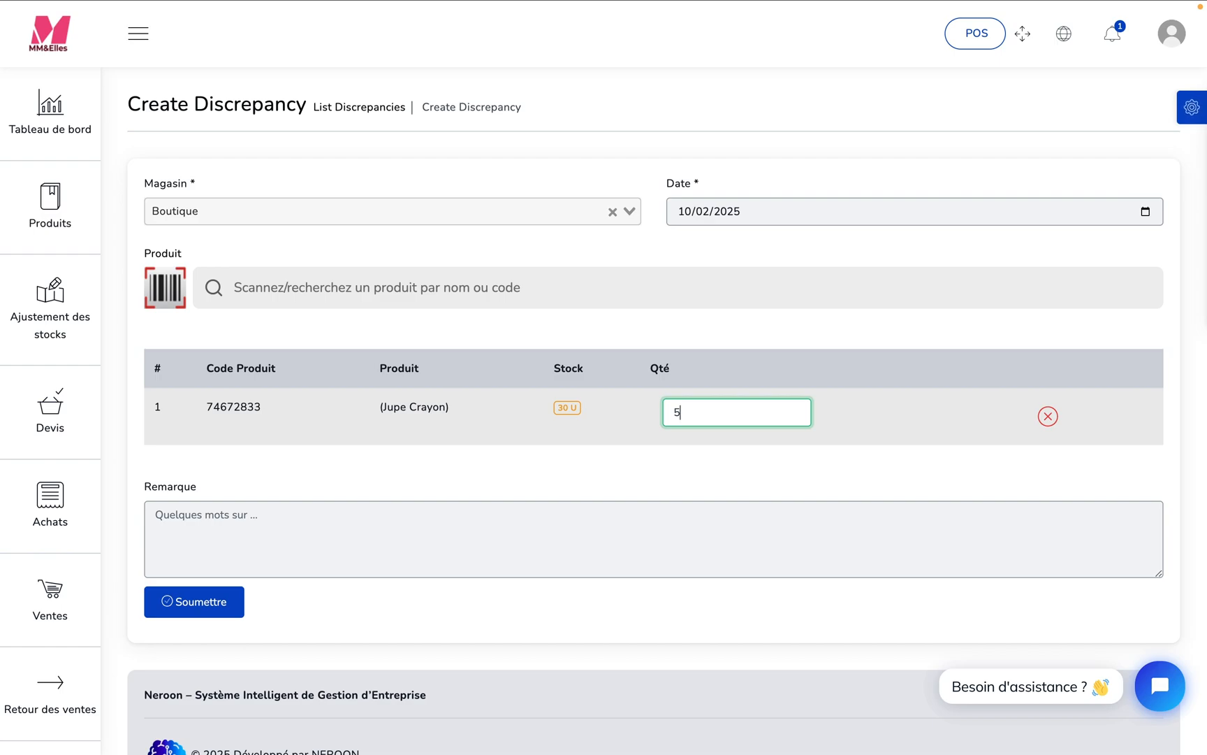
{"action": "key", "text": "BackSpace"}
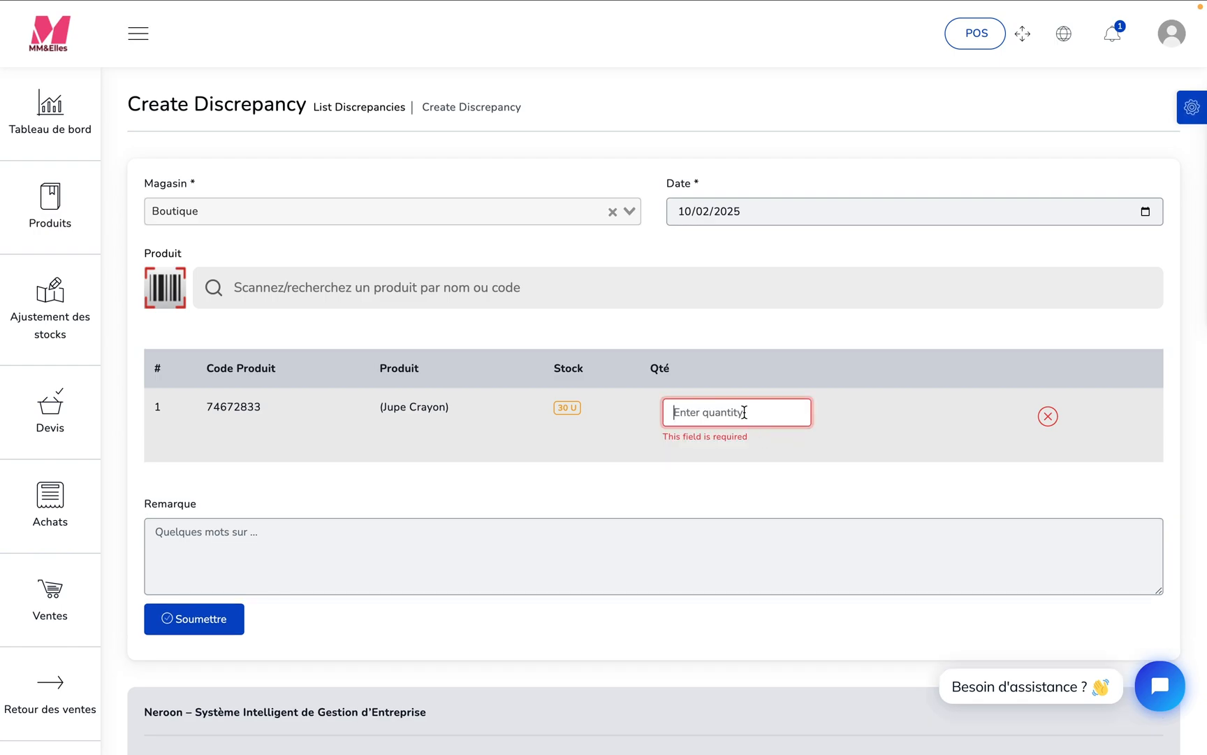
{"action": "left_click", "coordinate": [606, 453]}
{"action": "left_click", "coordinate": [696, 412]}
{"action": "type", "text": "30"}
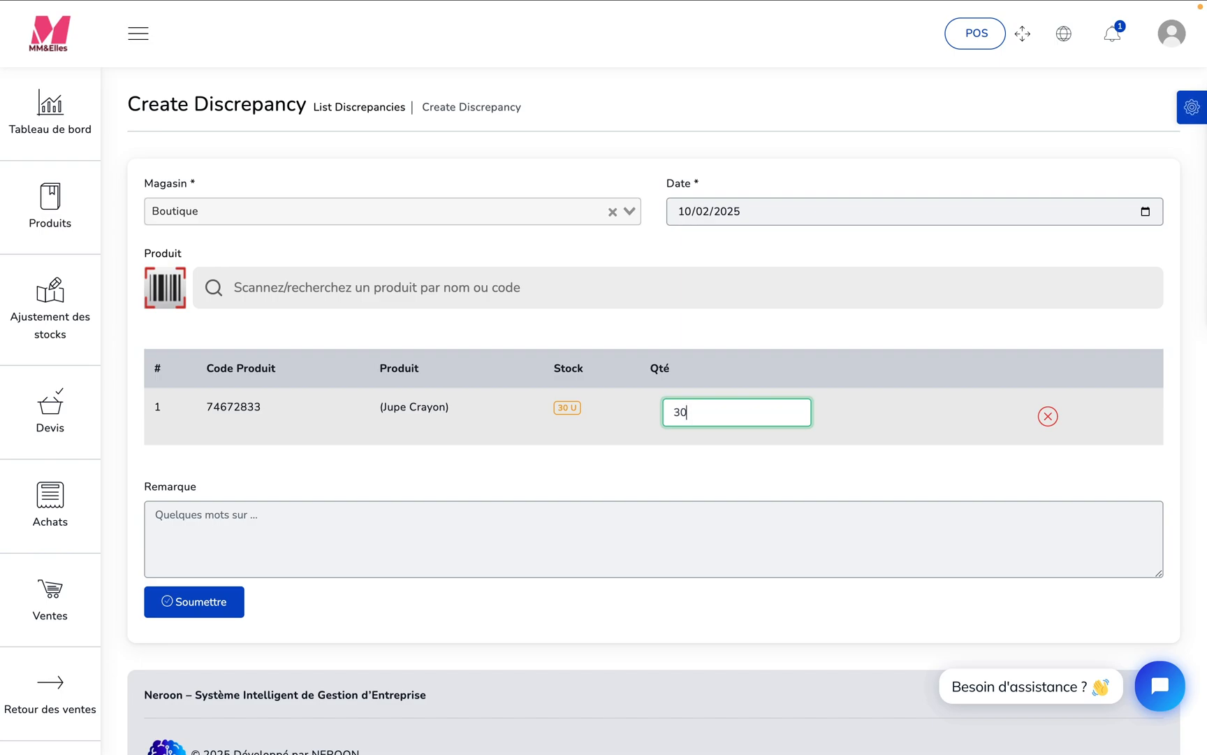
- Set the Jupe Crayon quantity in the discrepancy to 28
{"action": "key", "text": "BackSpace"}
{"action": "key", "text": "BackSpace"}
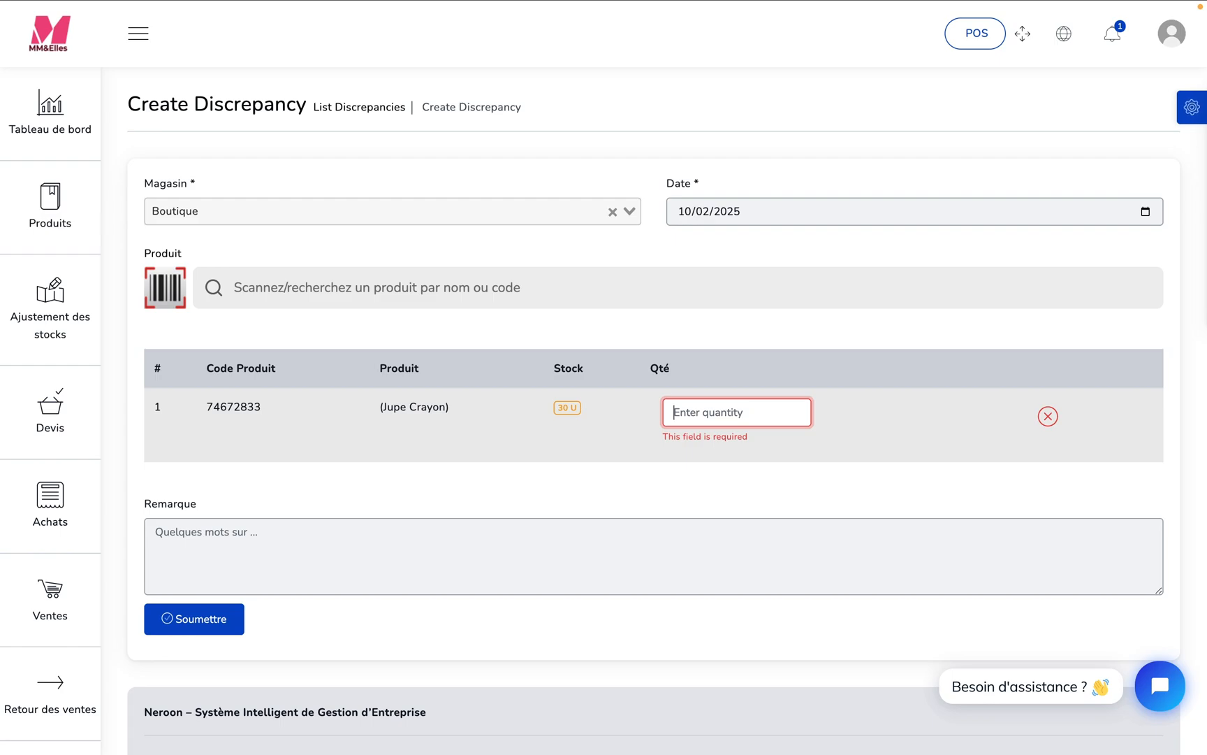
{"action": "type", "text": "28"}
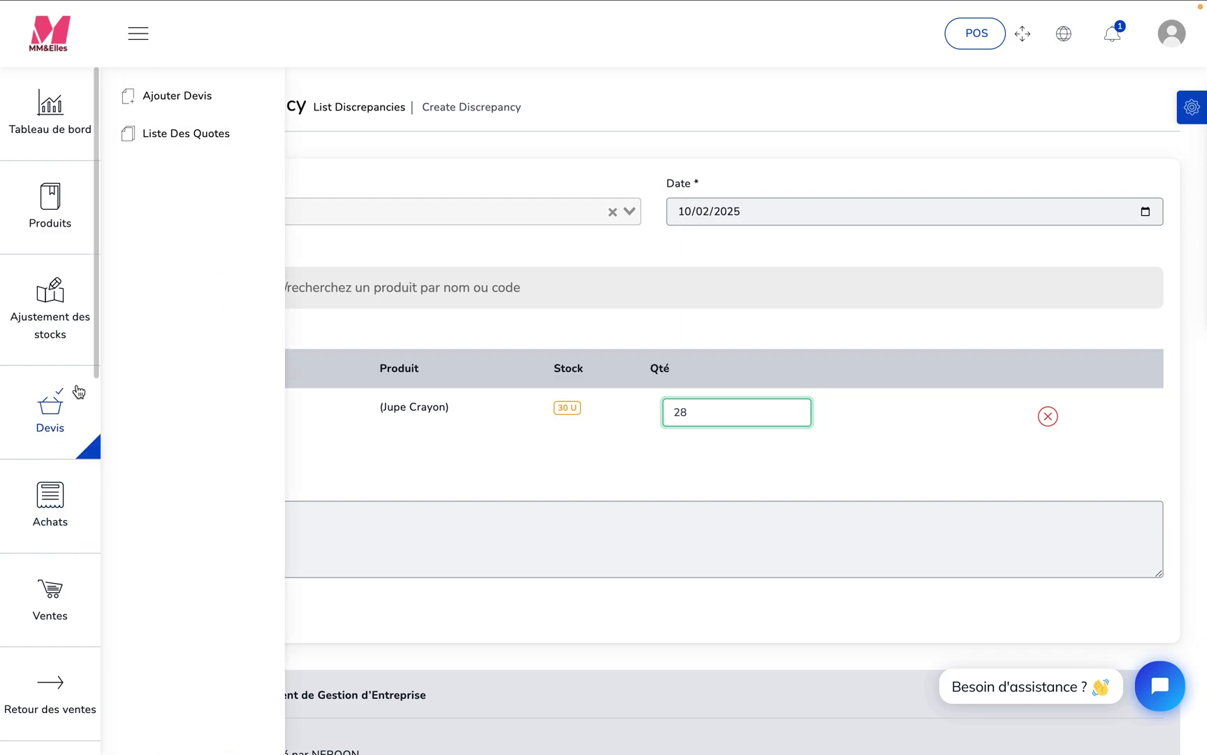
- View the list of stock adjustments and the list of discrepancies
{"action": "mouse_move", "coordinate": [50, 314]}
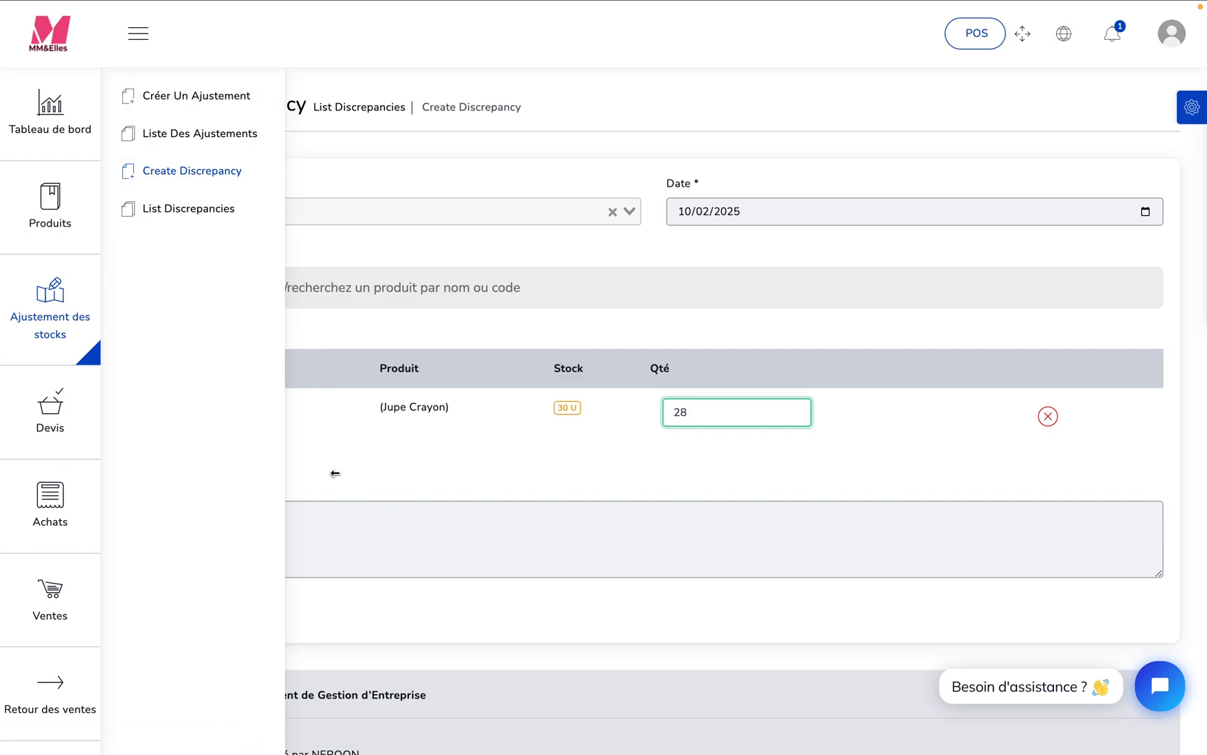
{"action": "left_click", "coordinate": [400, 467]}
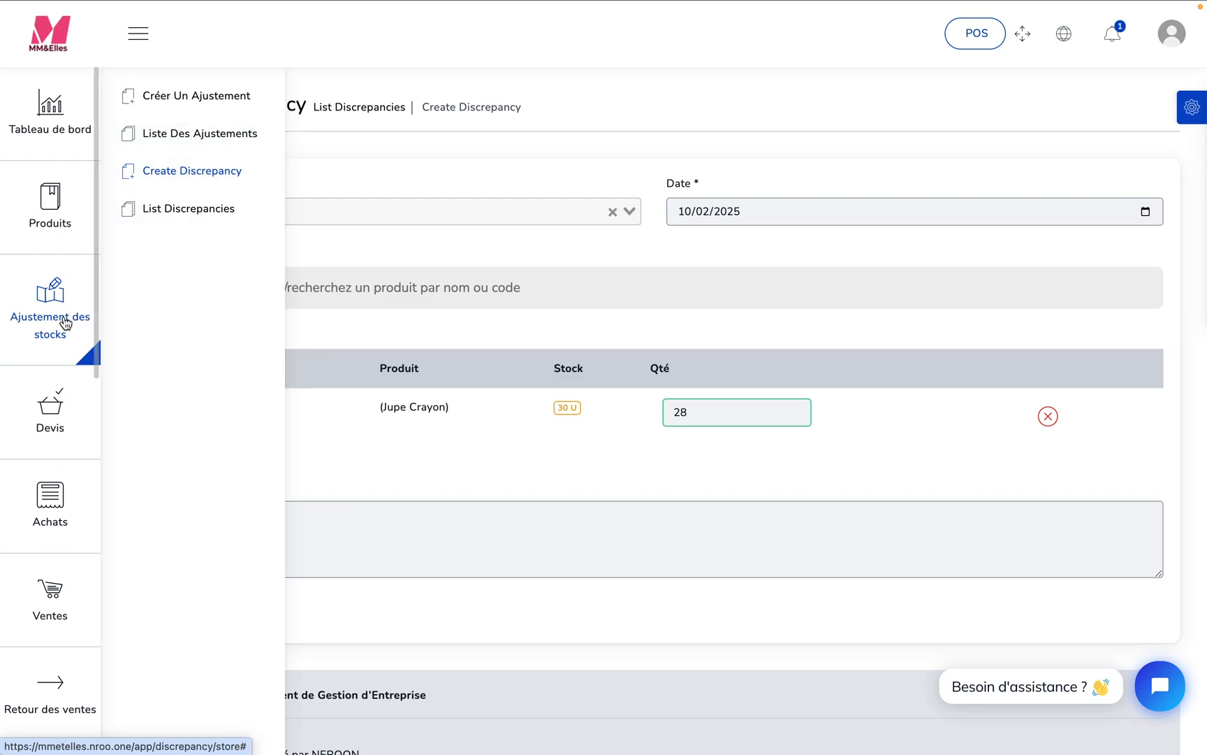
{"action": "left_click", "coordinate": [196, 141]}
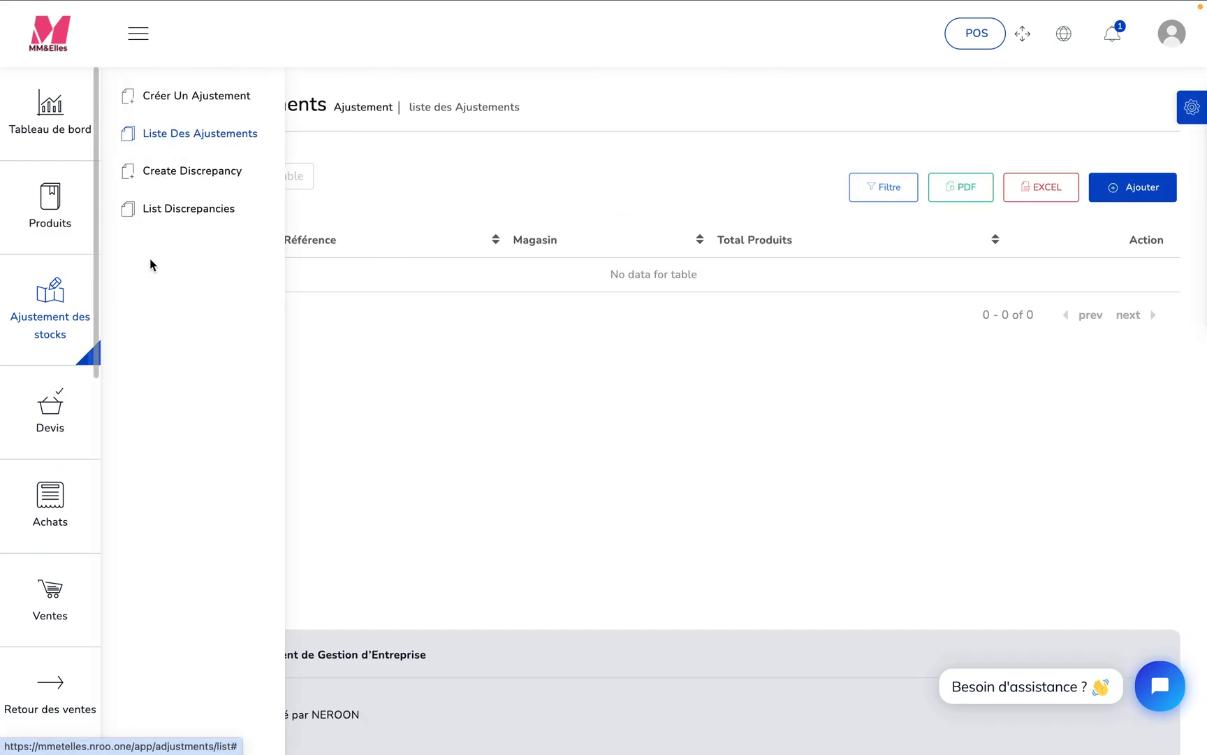
{"action": "left_click", "coordinate": [190, 210]}
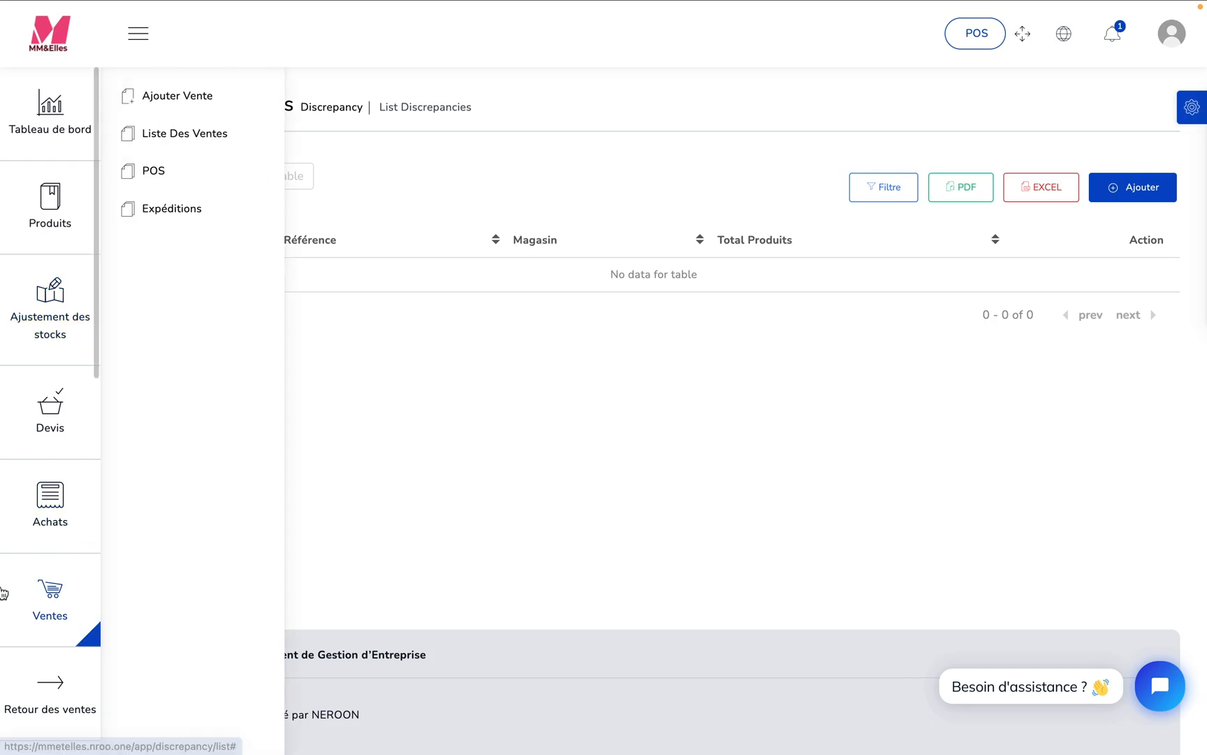
- Open the Rapport d'inventaire and view the detailed report for Jupe Crayon
{"action": "left_click", "coordinate": [81, 694]}
{"action": "scroll", "coordinate": [93, 412], "scroll_direction": "down", "scroll_amount": 10}
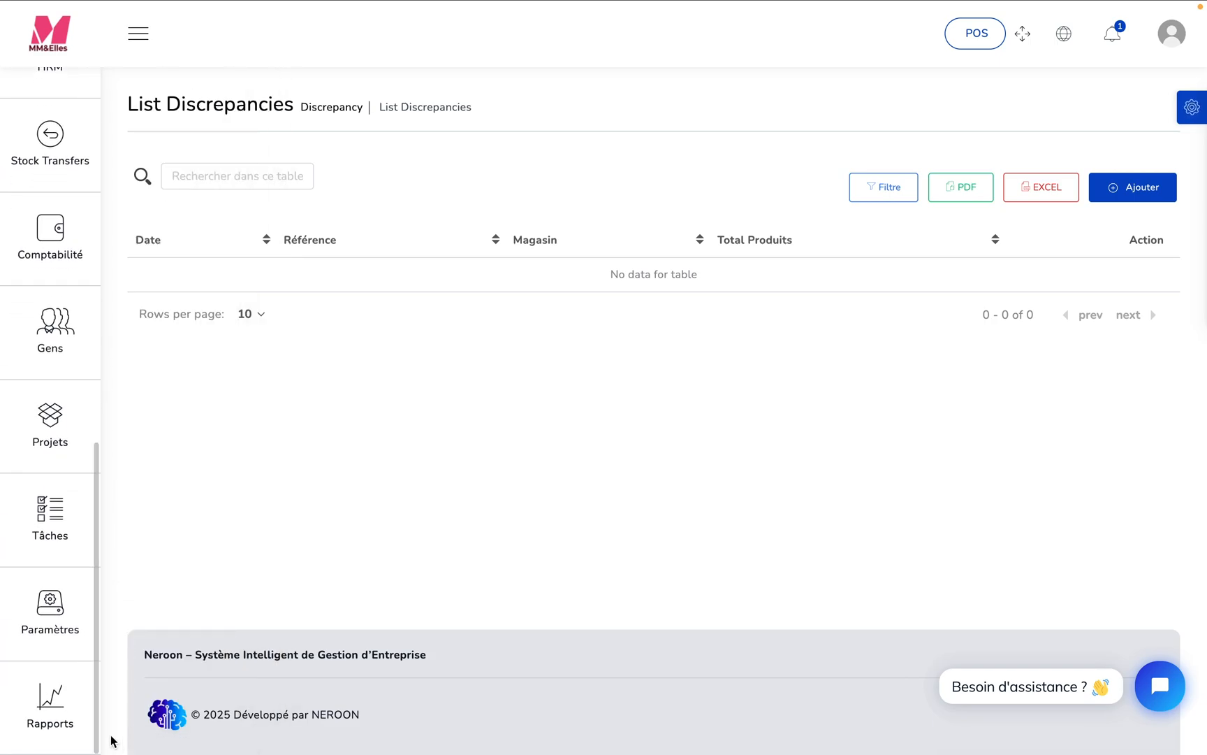
{"action": "mouse_move", "coordinate": [97, 727]}
{"action": "left_click", "coordinate": [195, 382]}
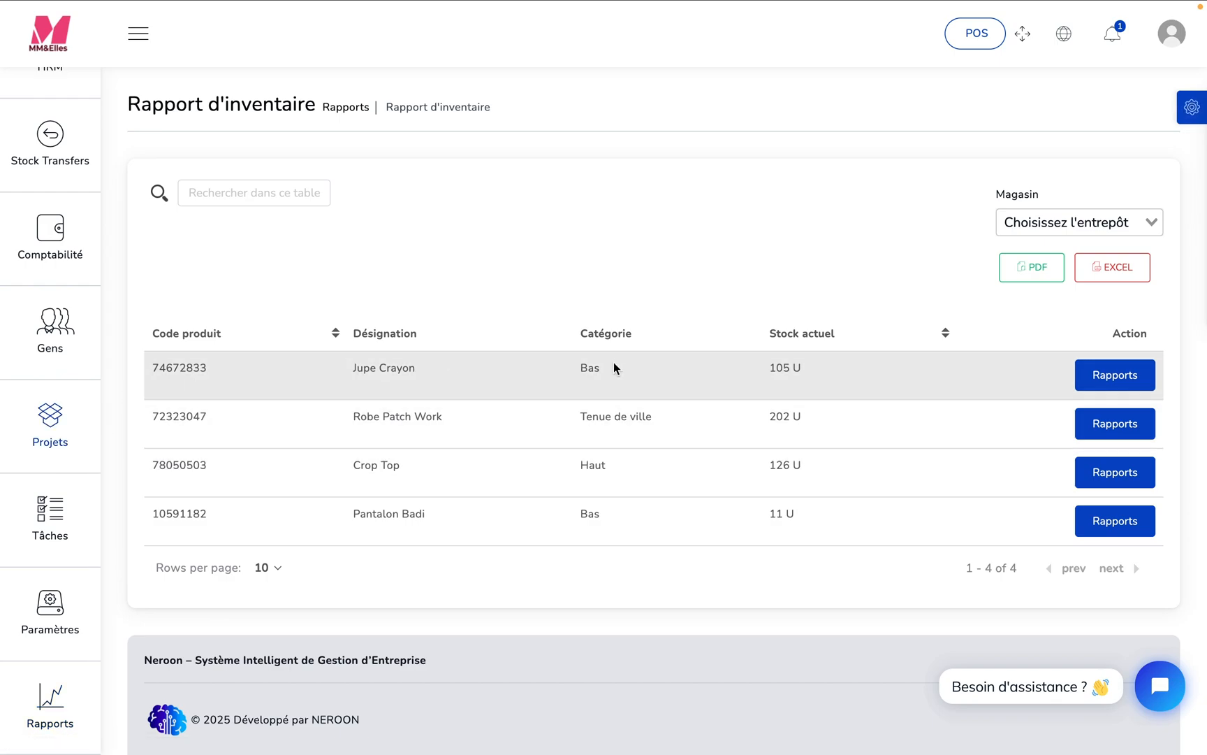
{"action": "left_click", "coordinate": [1123, 380]}
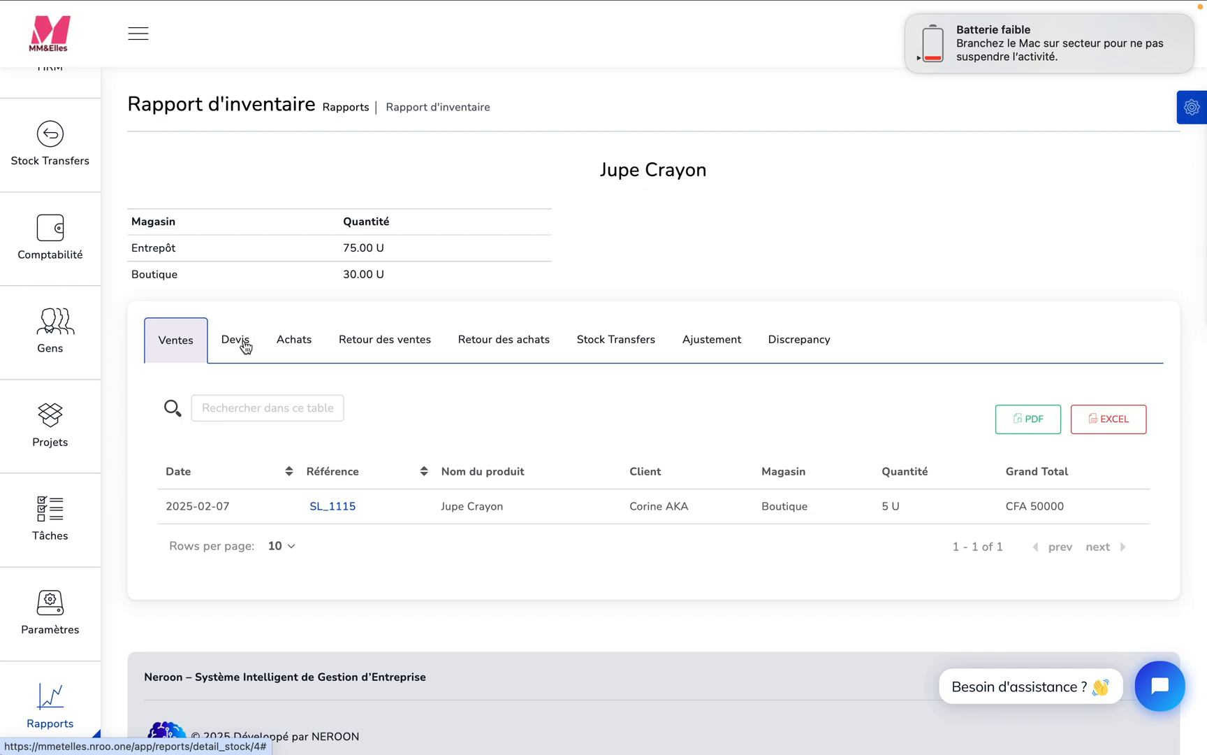
- Check the stock transfer, adjustment and discrepancy histories of Jupe Crayon
{"action": "left_click", "coordinate": [628, 342]}
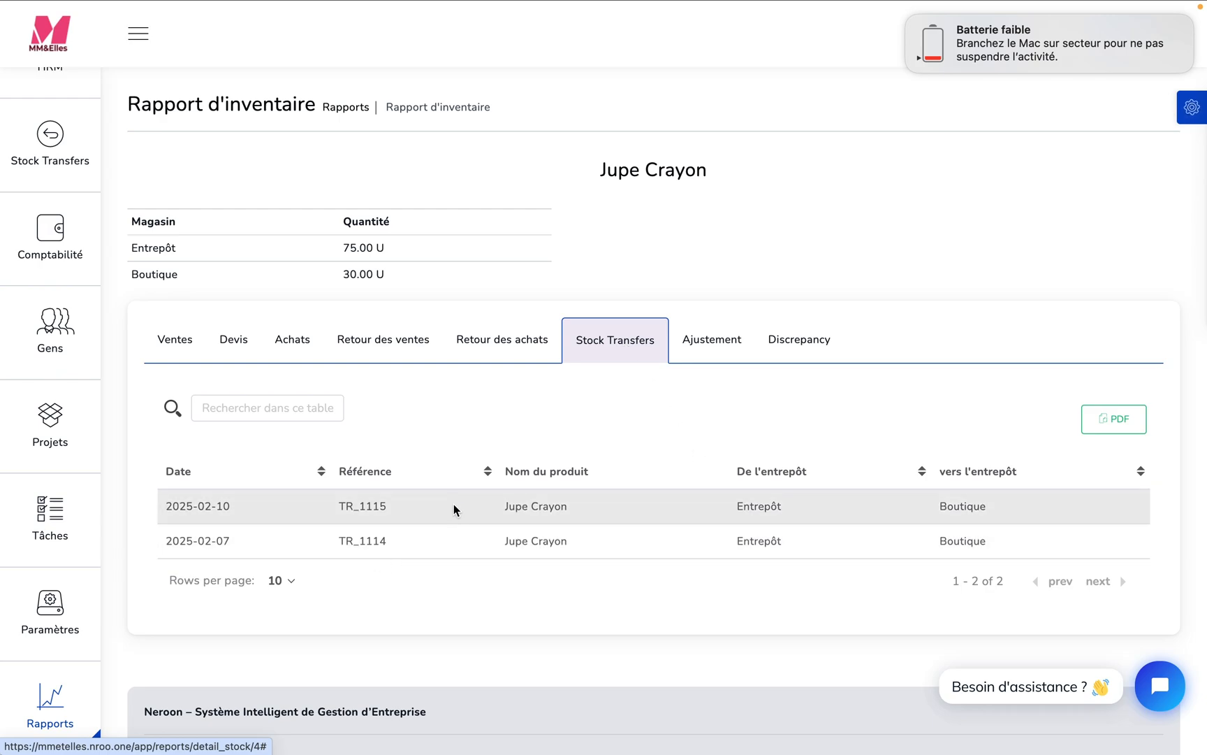
{"action": "left_click", "coordinate": [714, 347]}
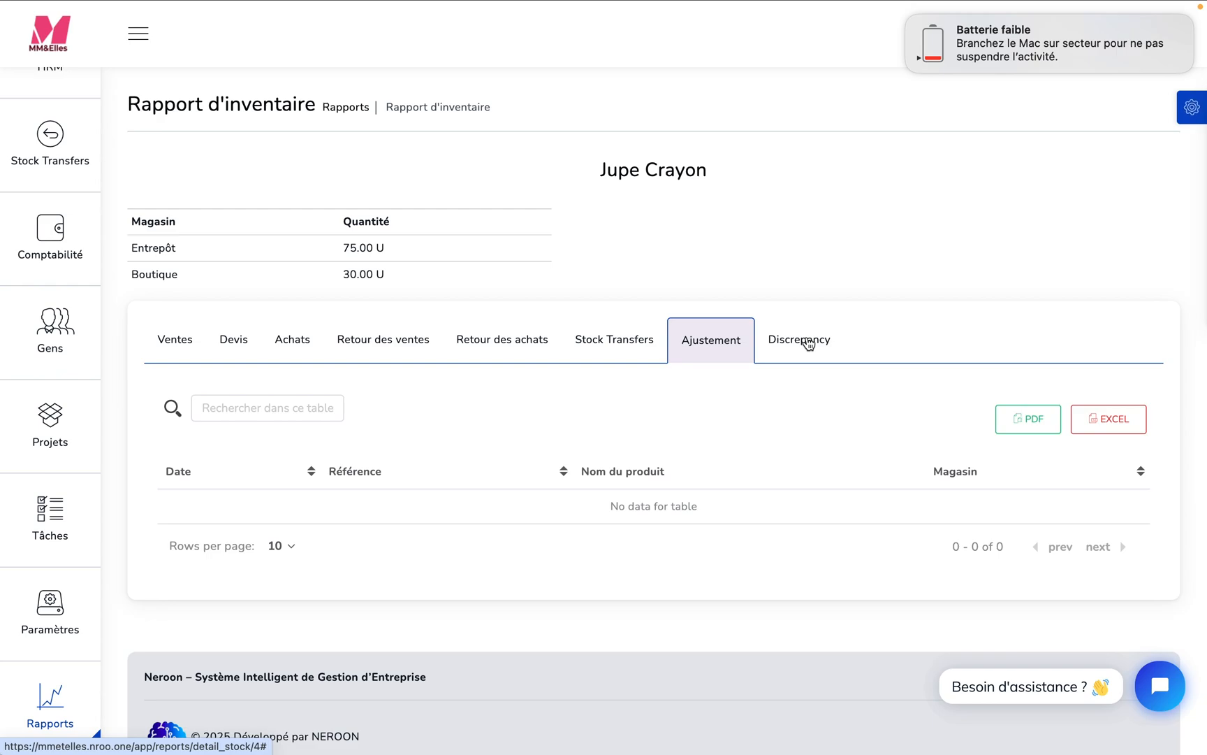
{"action": "left_click", "coordinate": [807, 343]}
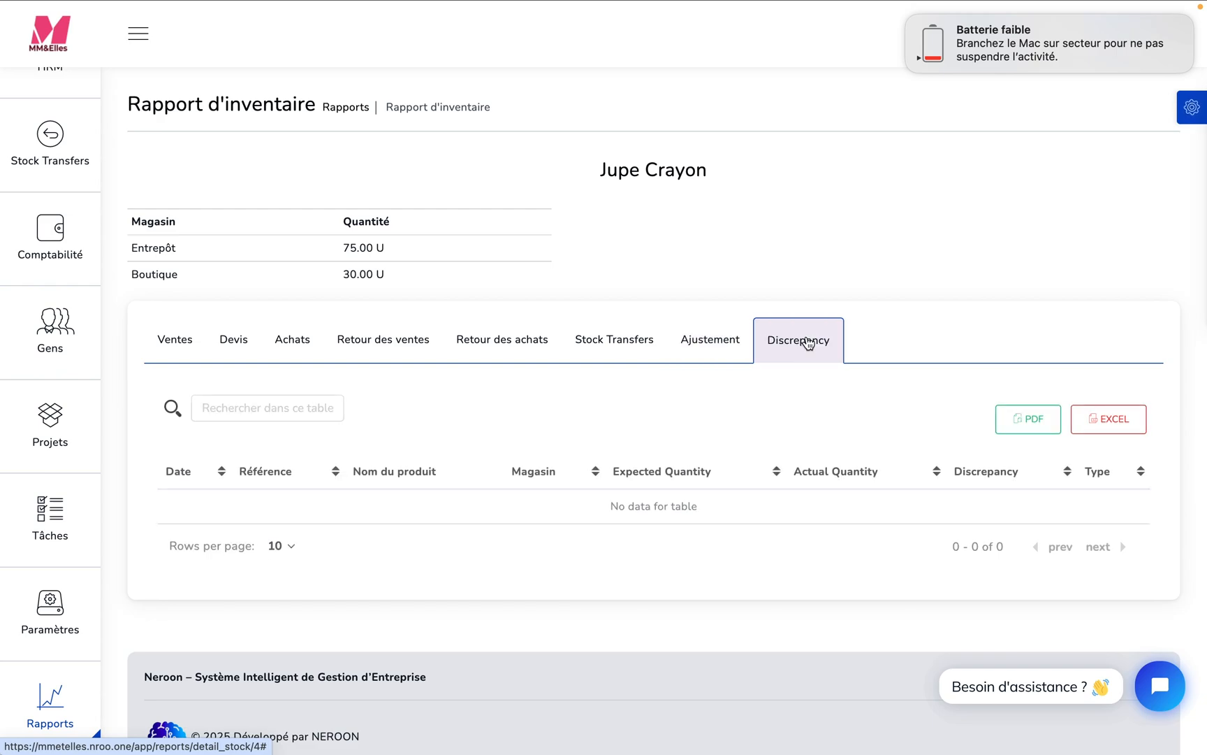
{"action": "left_click", "coordinate": [714, 345]}
{"action": "left_click", "coordinate": [605, 341]}
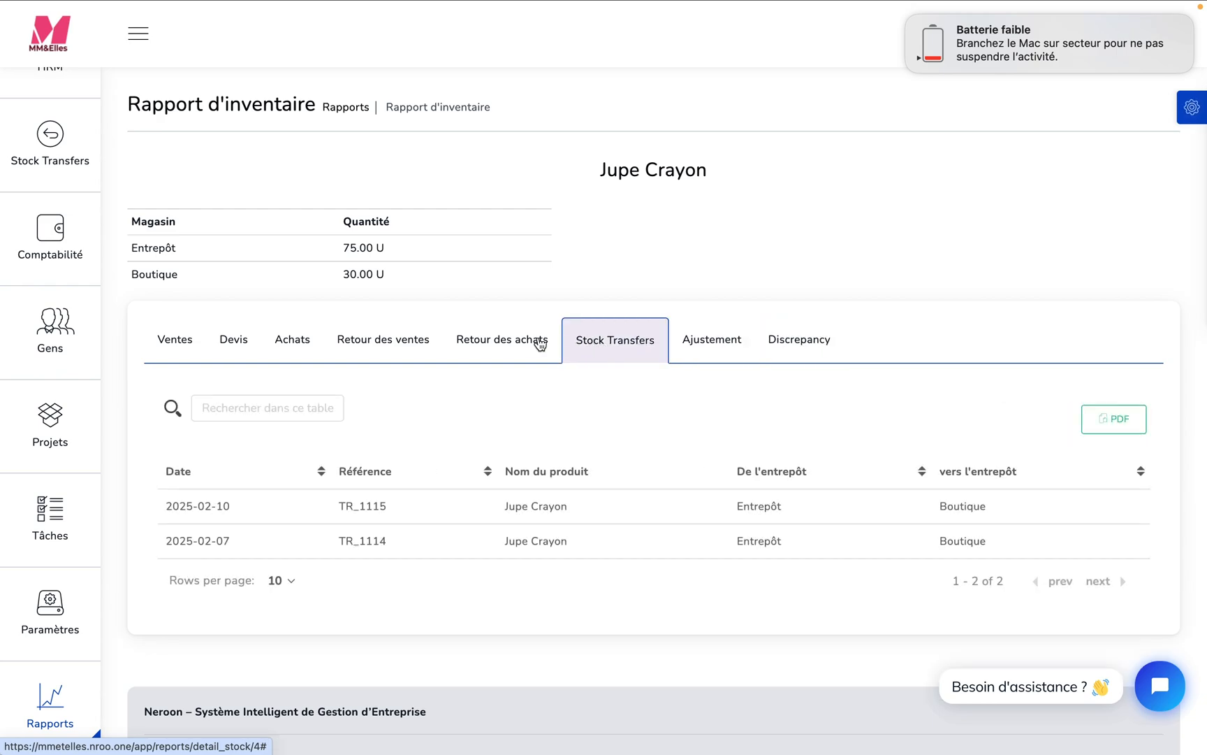
- Review the purchase returns, sales returns, purchases, quotes and sales histories in Jupe Crayon's inventory report
{"action": "left_click", "coordinate": [540, 344]}
{"action": "left_click", "coordinate": [407, 340]}
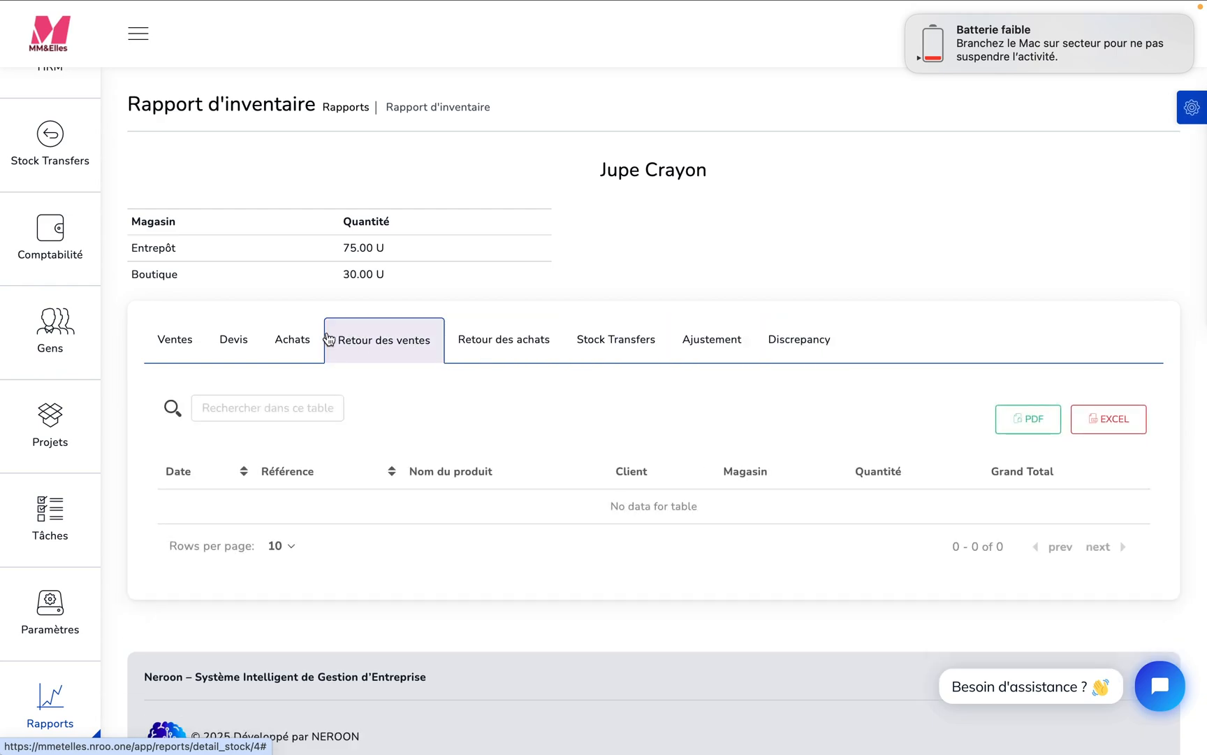
{"action": "left_click", "coordinate": [290, 341]}
{"action": "left_click", "coordinate": [230, 341]}
{"action": "left_click", "coordinate": [178, 341]}
- Reopen the Rapport d'inventaire, view the Jupe Crayon report again and dismiss the low-battery notification
{"action": "mouse_move", "coordinate": [52, 662]}
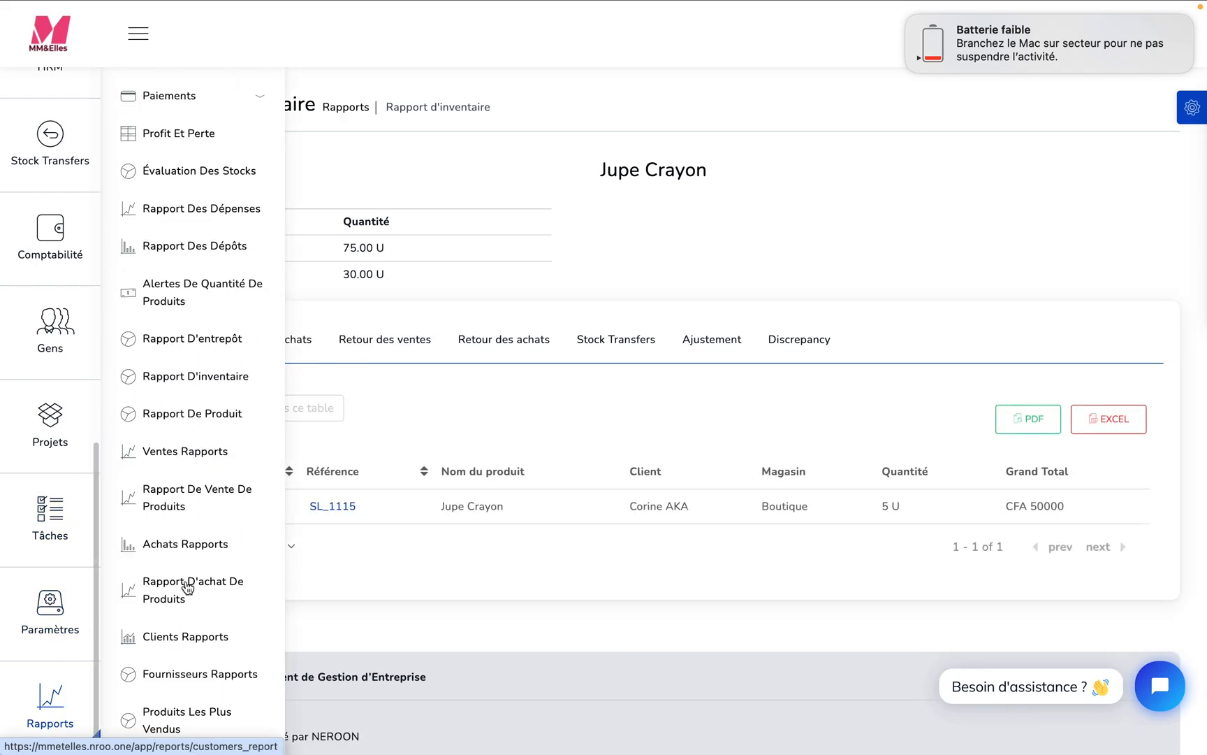
{"action": "left_click", "coordinate": [207, 380]}
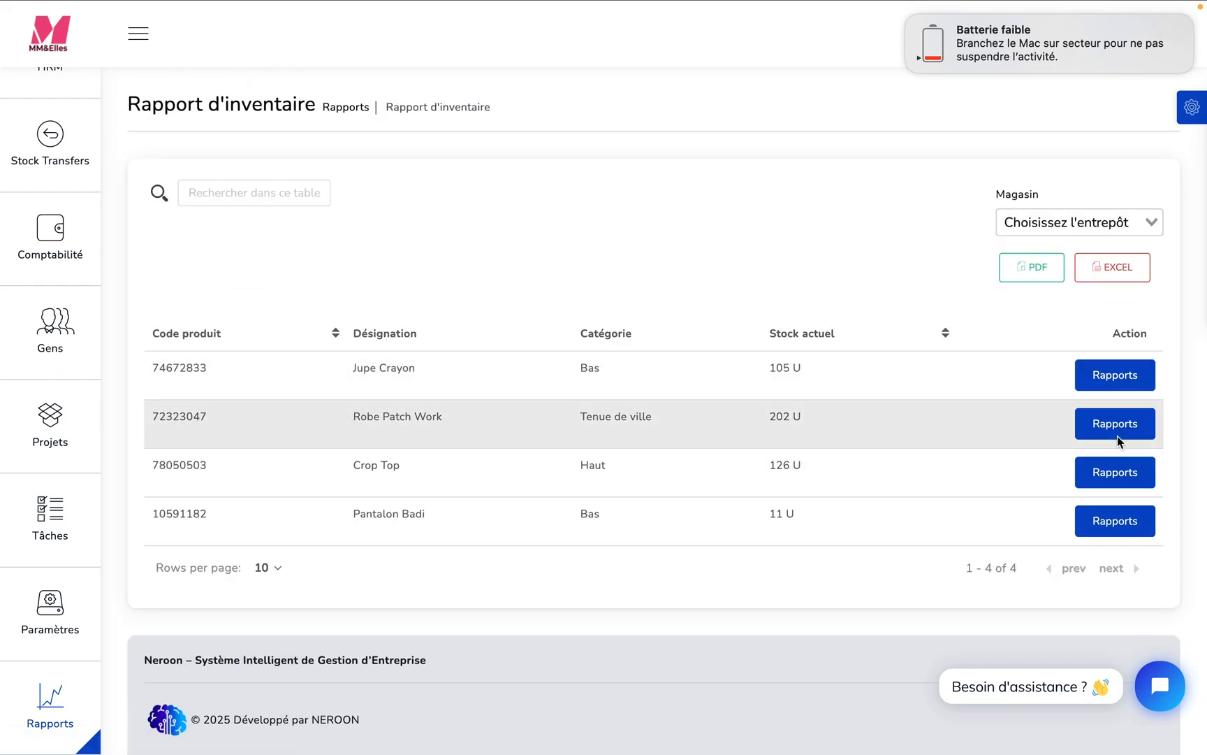
{"action": "left_click", "coordinate": [1109, 381]}
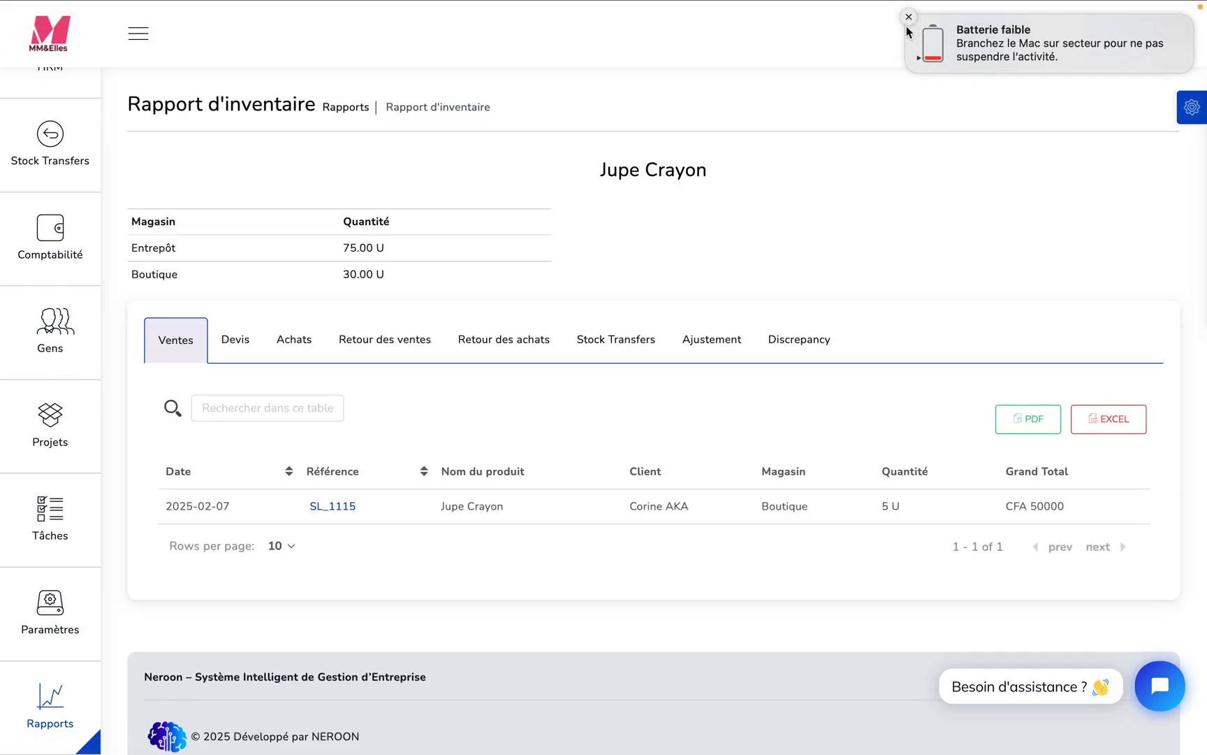
{"action": "left_click", "coordinate": [909, 17]}
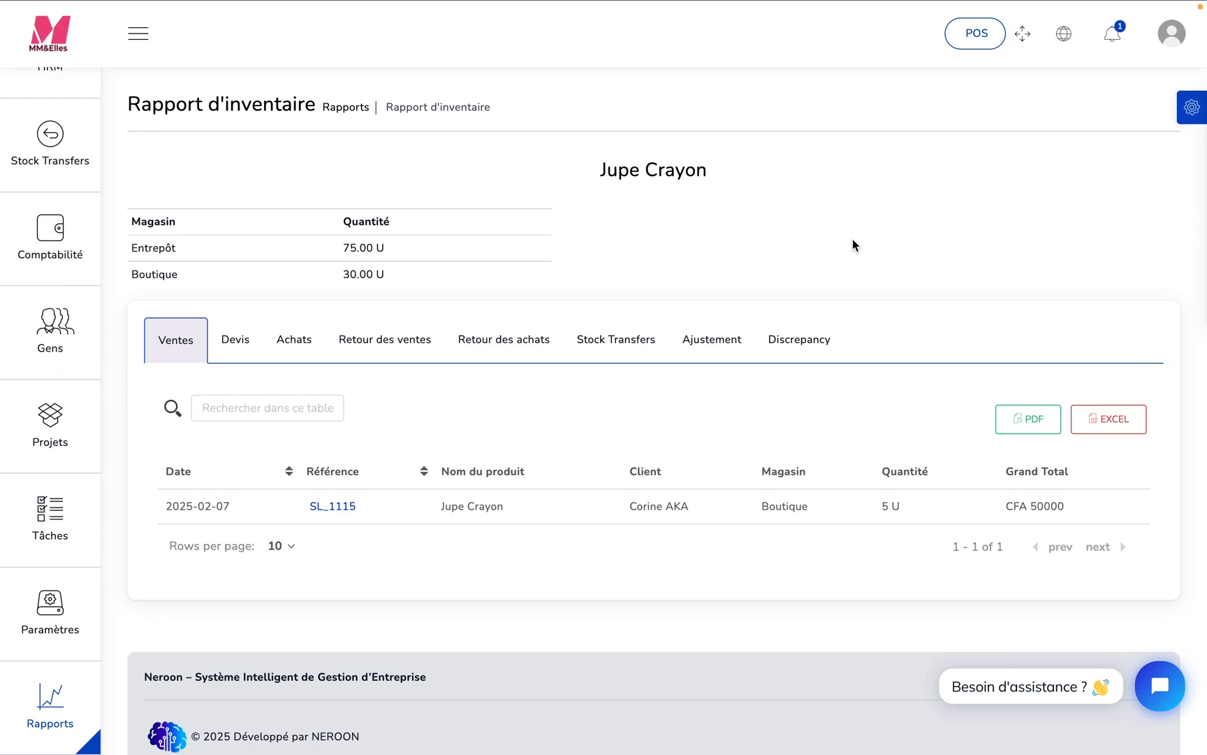
- Go through Jupe Crayon's stock transfers, adjustments and discrepancies in the detailed report once more
{"action": "left_click", "coordinate": [636, 343]}
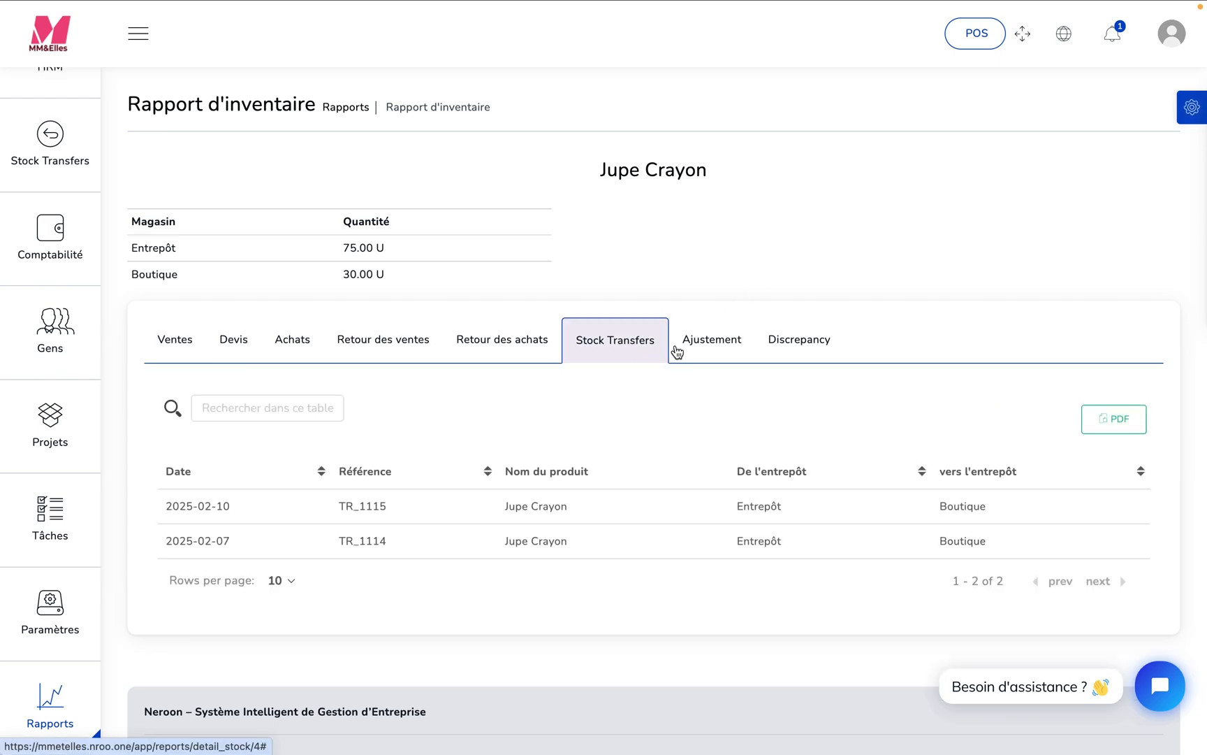
{"action": "left_click", "coordinate": [701, 345]}
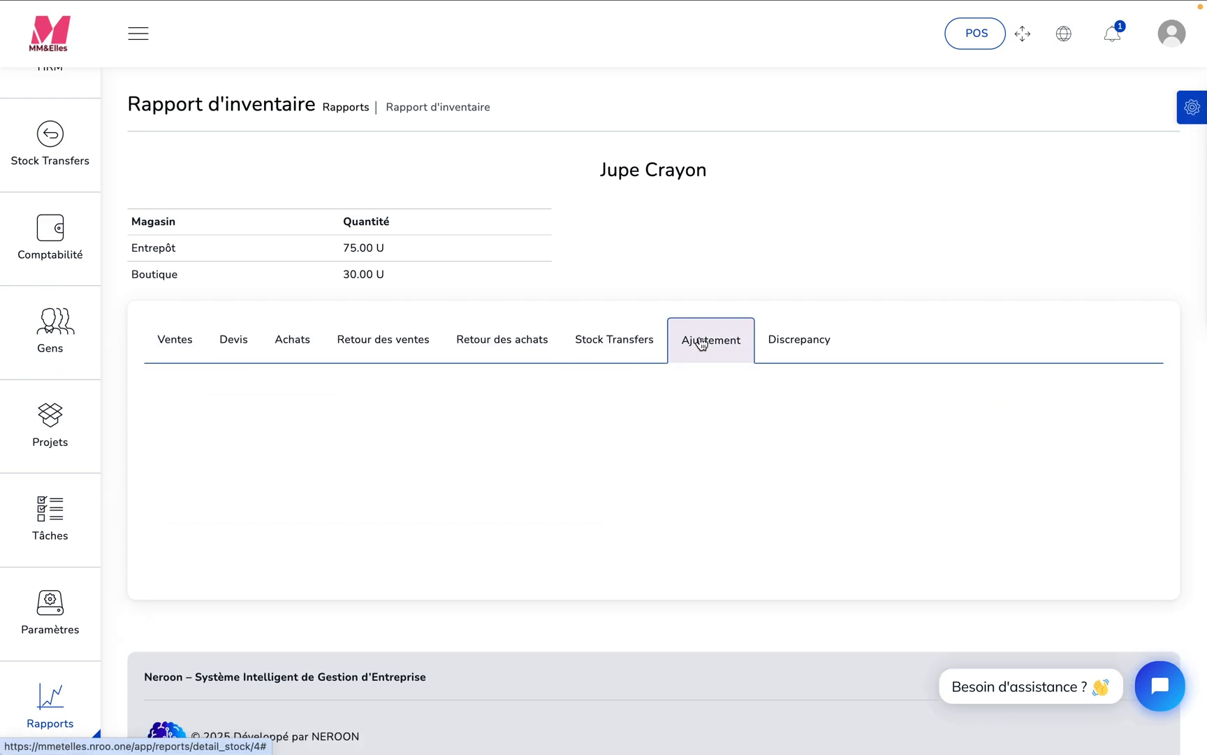
{"action": "left_click", "coordinate": [795, 343]}
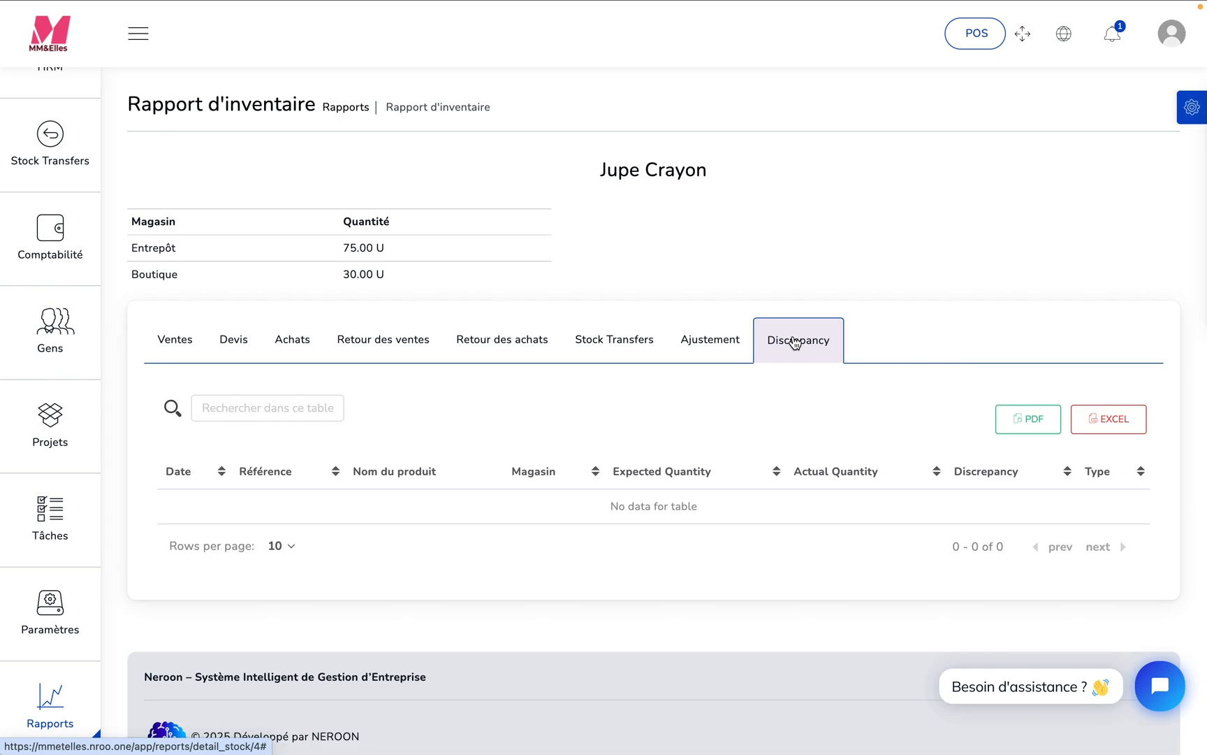
- Look over the stock adjustment options and return to the Tableau de bord
{"action": "mouse_move", "coordinate": [83, 605]}
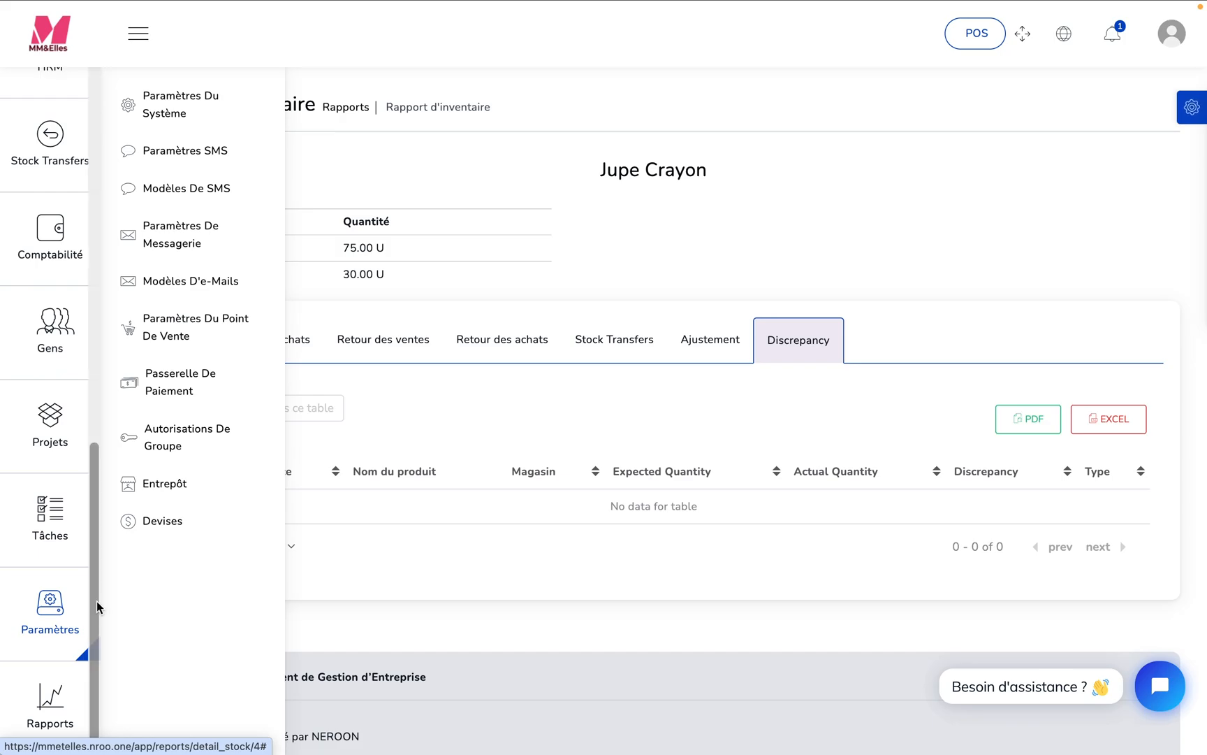
{"action": "scroll", "coordinate": [96, 601], "scroll_direction": "up", "scroll_amount": 10}
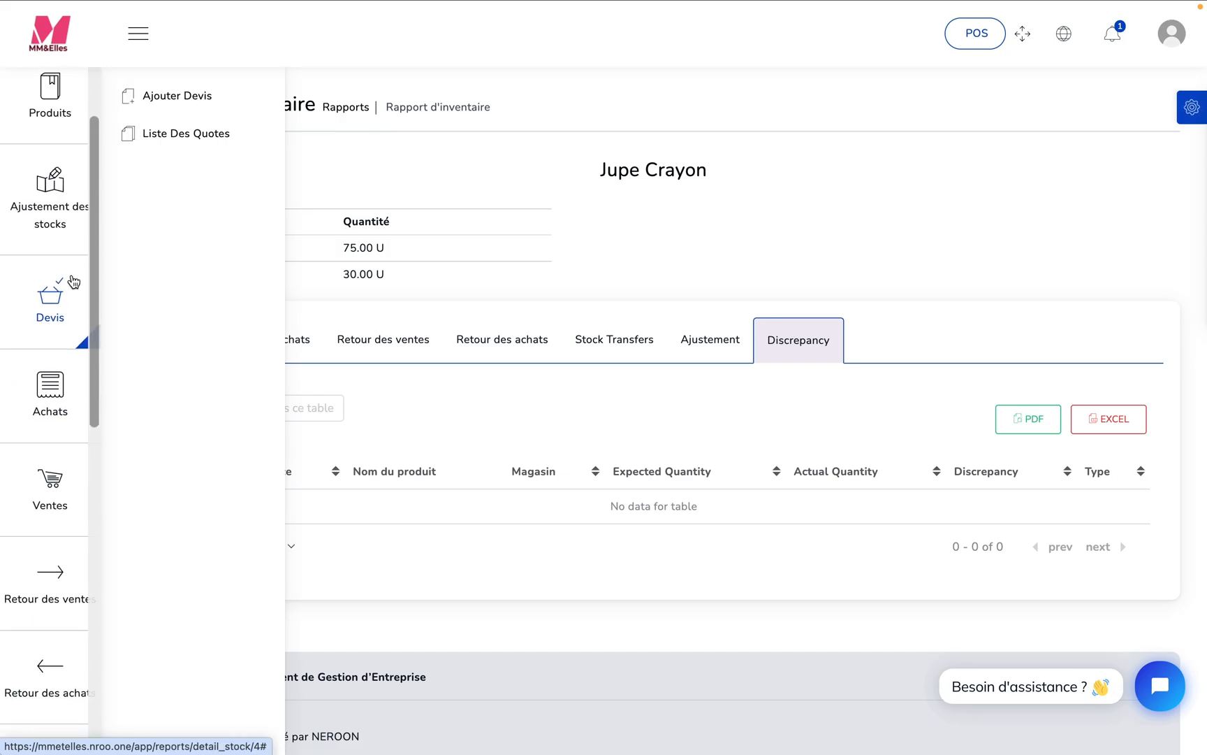
{"action": "mouse_move", "coordinate": [77, 203]}
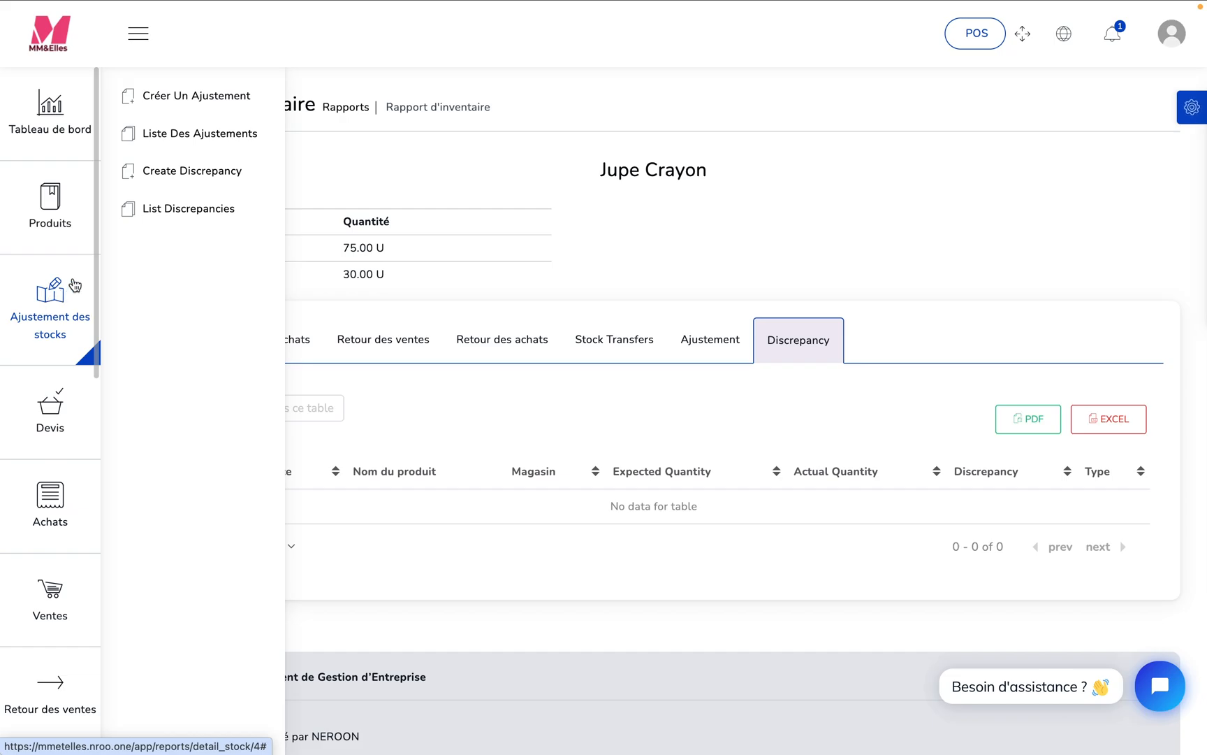
{"action": "left_click", "coordinate": [49, 107]}
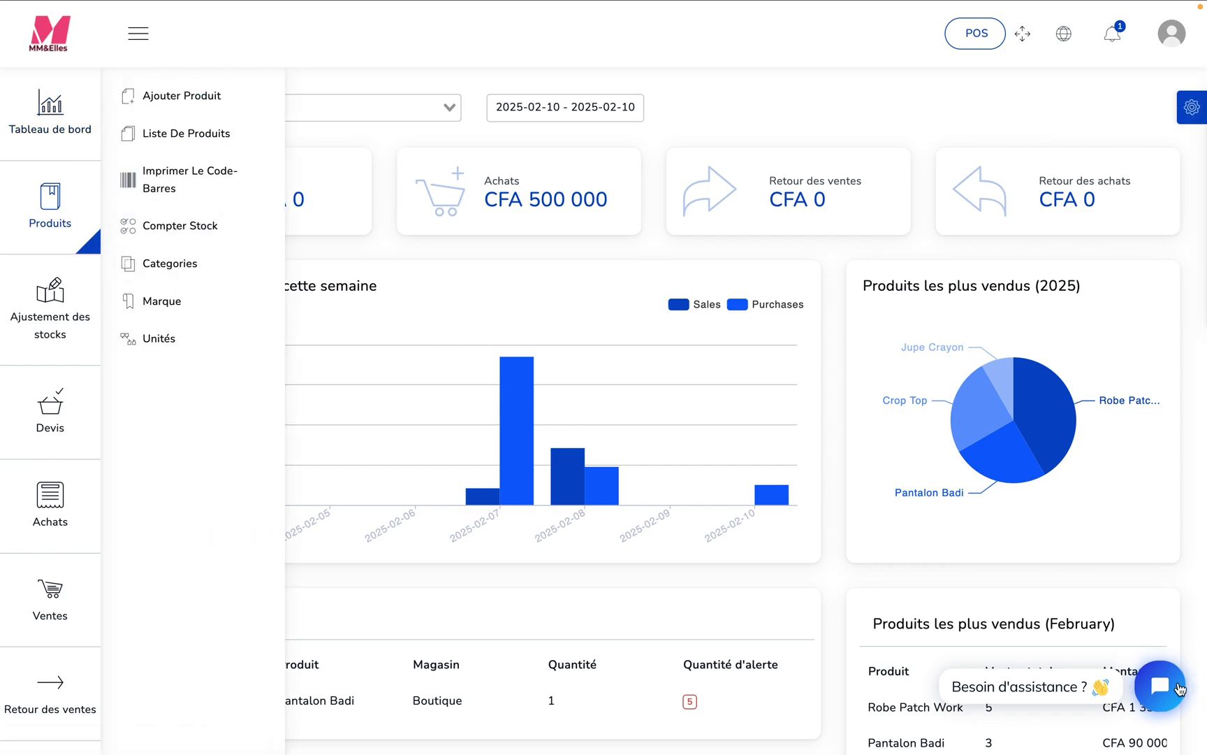
- Open the support chat over the dashboard, ready for a message
{"action": "left_click", "coordinate": [1164, 687]}
{"action": "left_click", "coordinate": [1088, 695]}
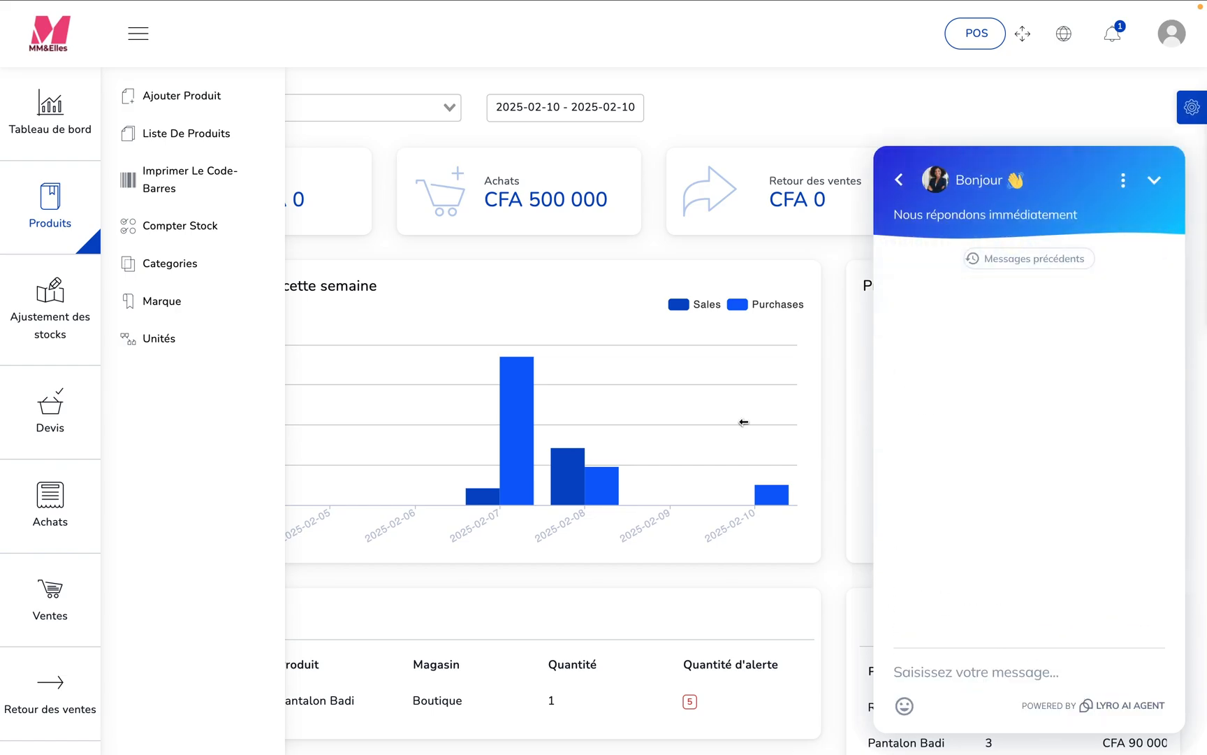
{"action": "left_click", "coordinate": [621, 251]}
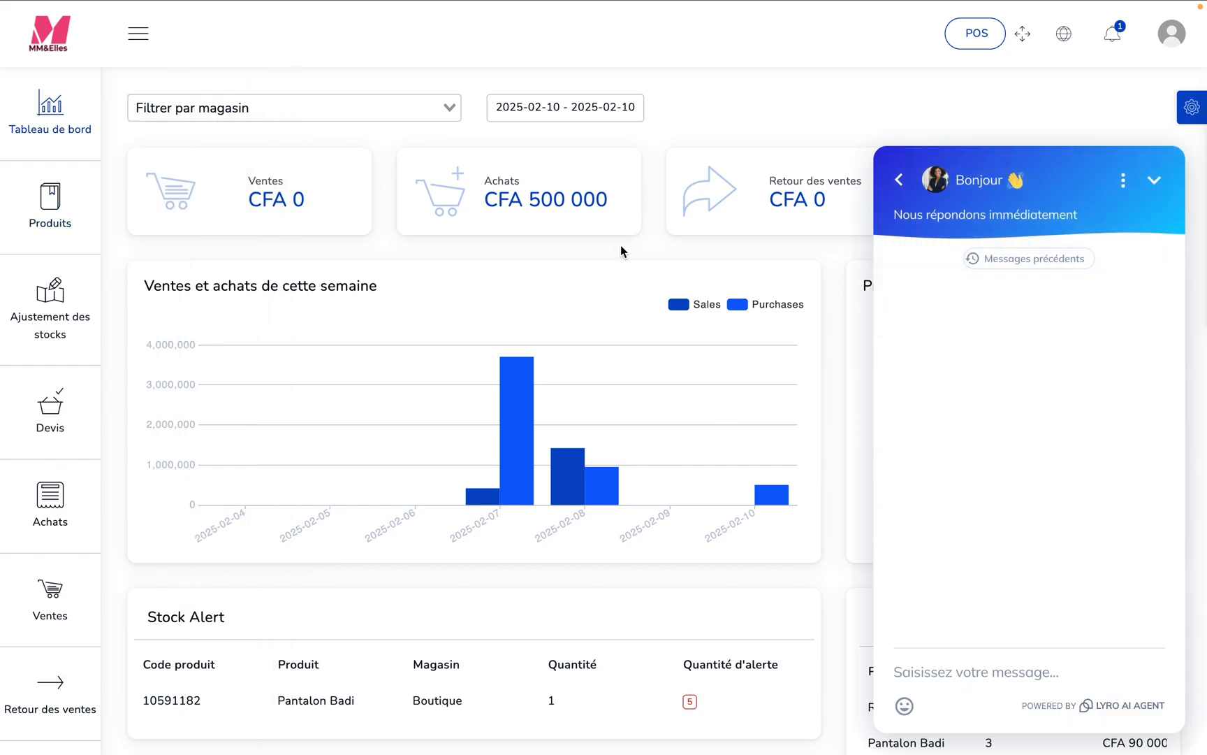